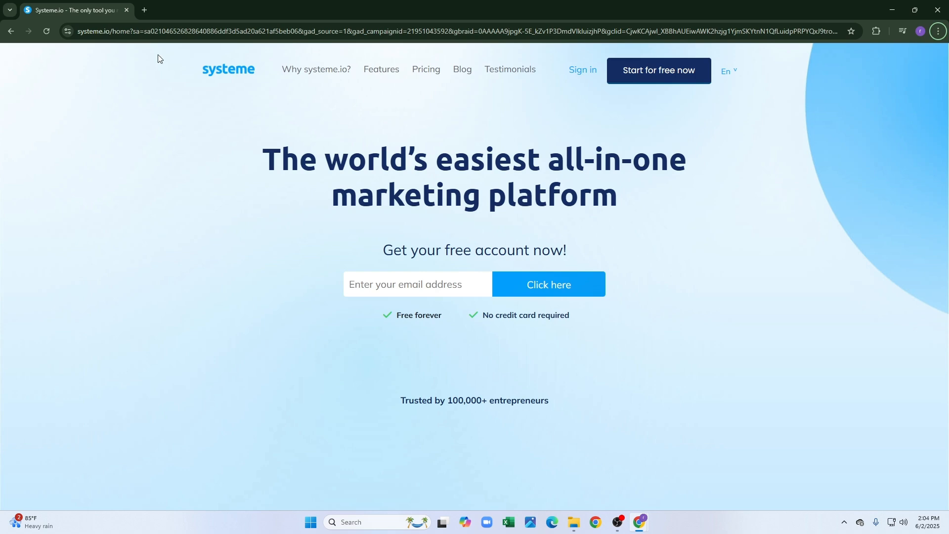
Open a new blank browser tab beside the Systeme.io homepage.
{"action": "left_click", "coordinate": [145, 10]}
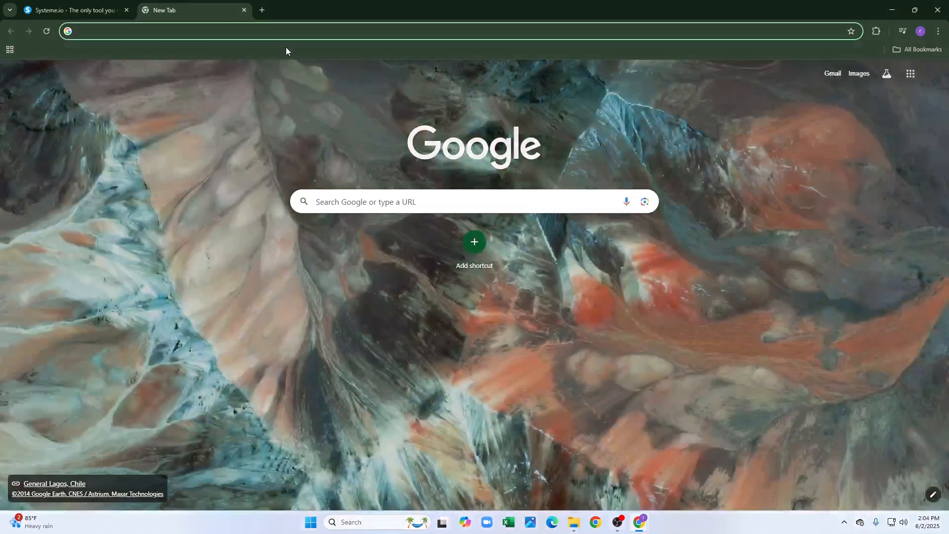
Search Google for 'syteme' and open the Systeme.io (Official Site) result.
{"action": "type", "text": "syteme"}
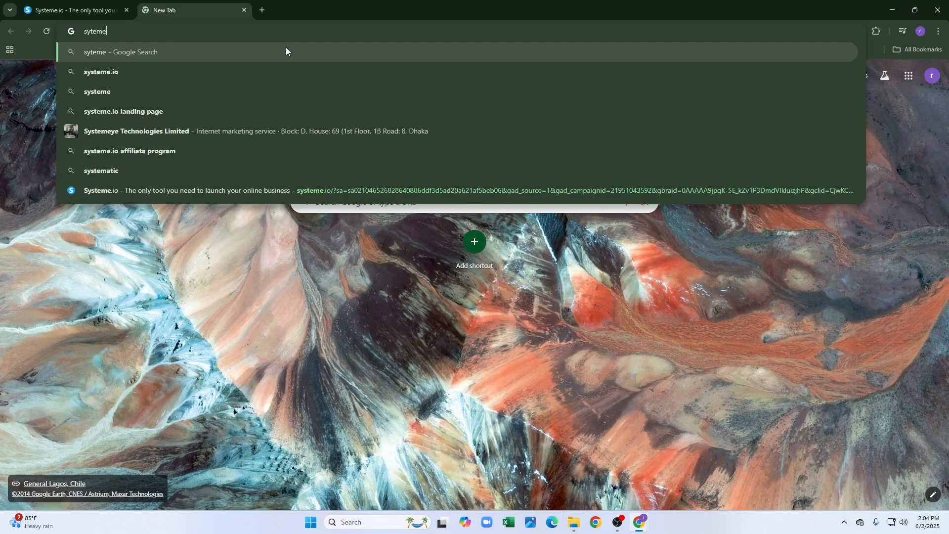
{"action": "key", "text": "Return"}
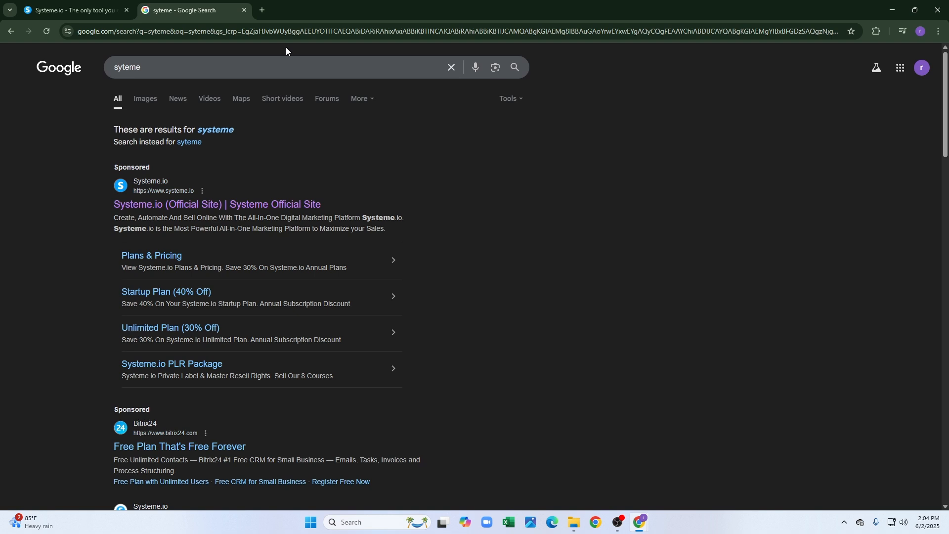
{"action": "left_click", "coordinate": [288, 202]}
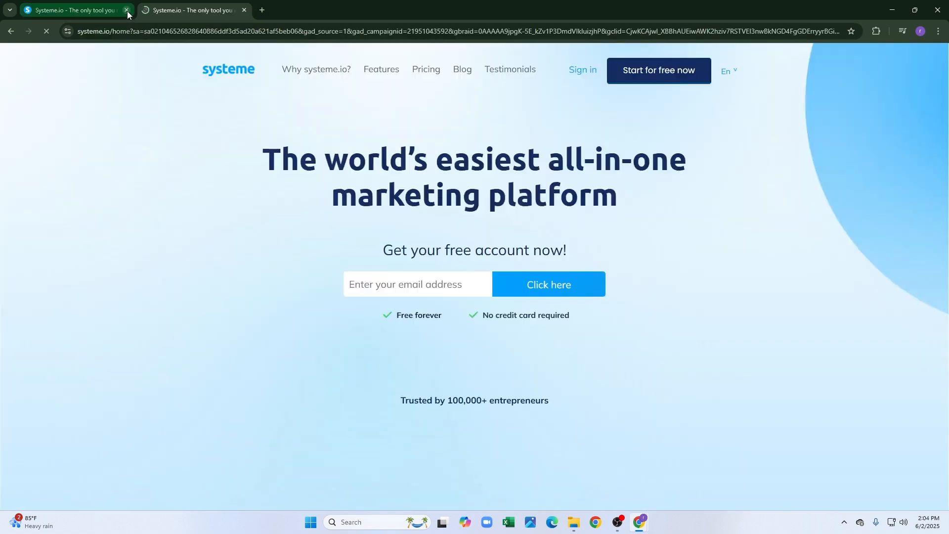
Close the duplicate tab and sign up for a free account using the saved email address.
{"action": "left_click", "coordinate": [127, 10]}
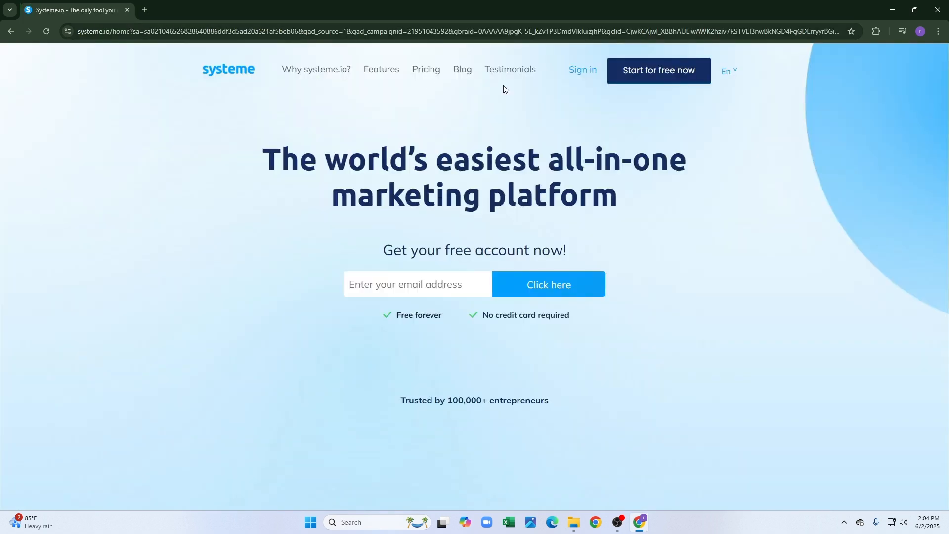
{"action": "left_click", "coordinate": [637, 76]}
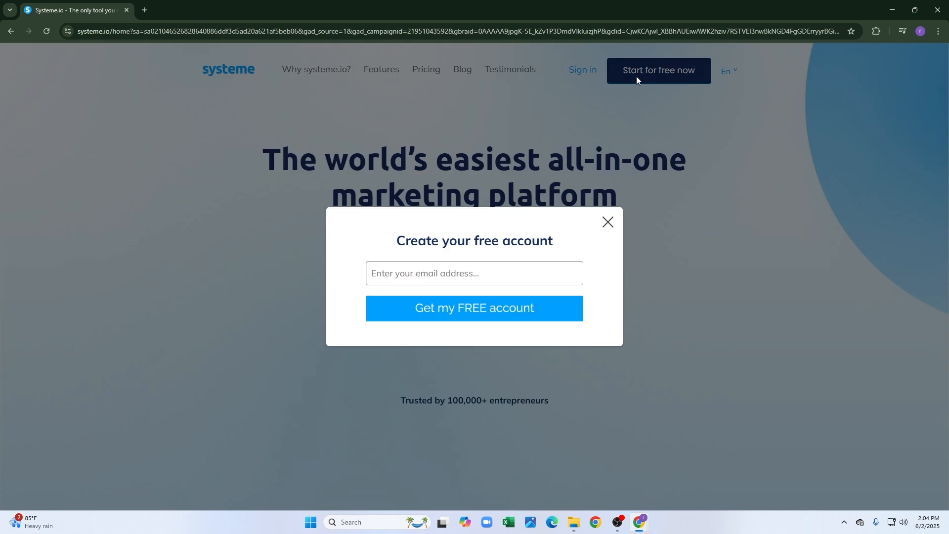
{"action": "left_click", "coordinate": [543, 267]}
{"action": "left_click", "coordinate": [470, 301]}
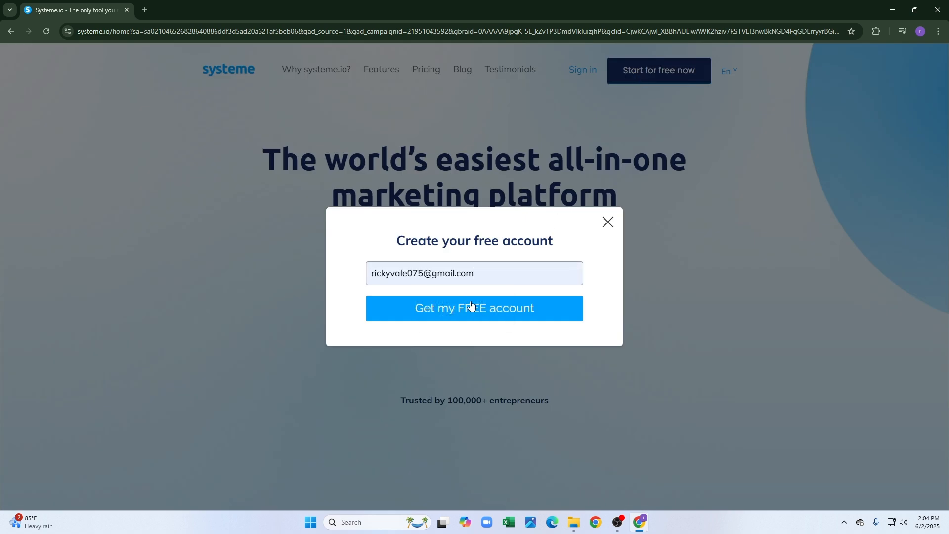
{"action": "left_click", "coordinate": [505, 311]}
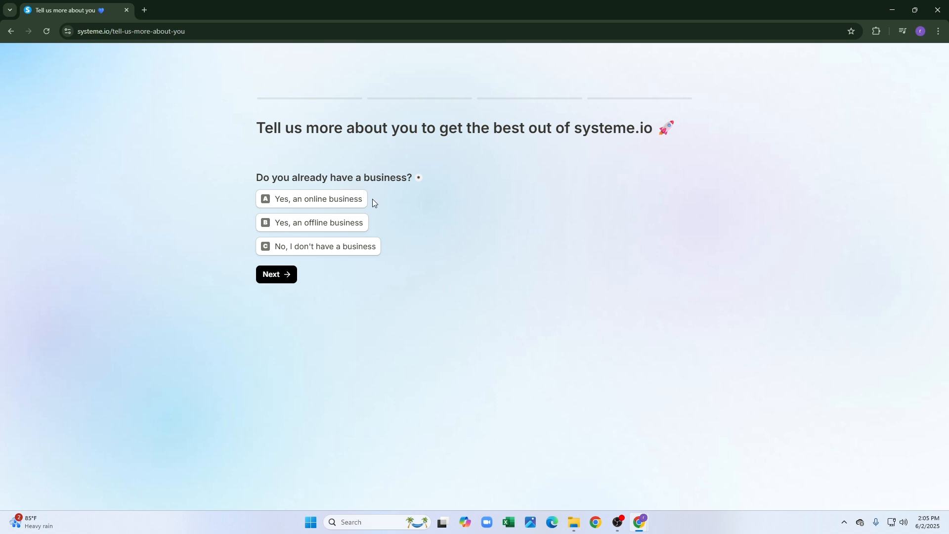
Answer 'No, I don't have a business' and submit the account email address.
{"action": "left_click", "coordinate": [318, 250]}
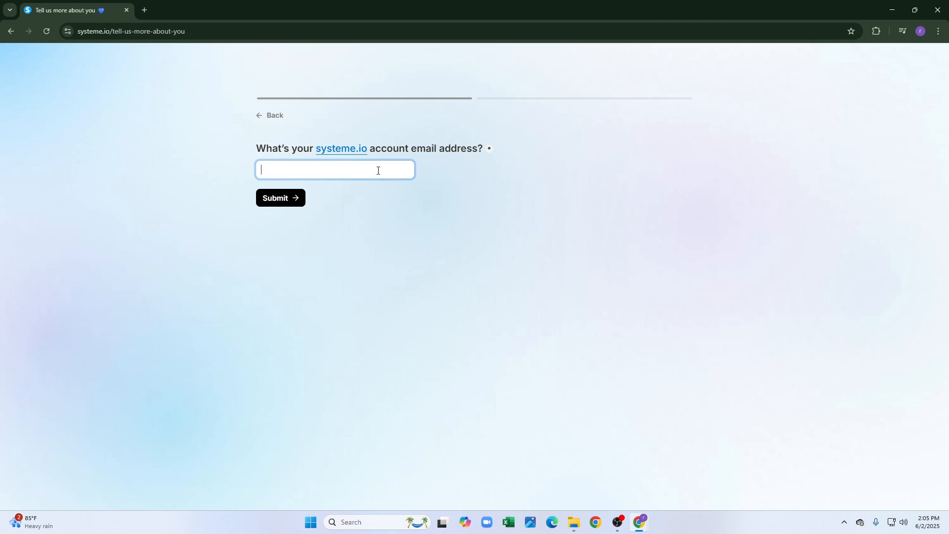
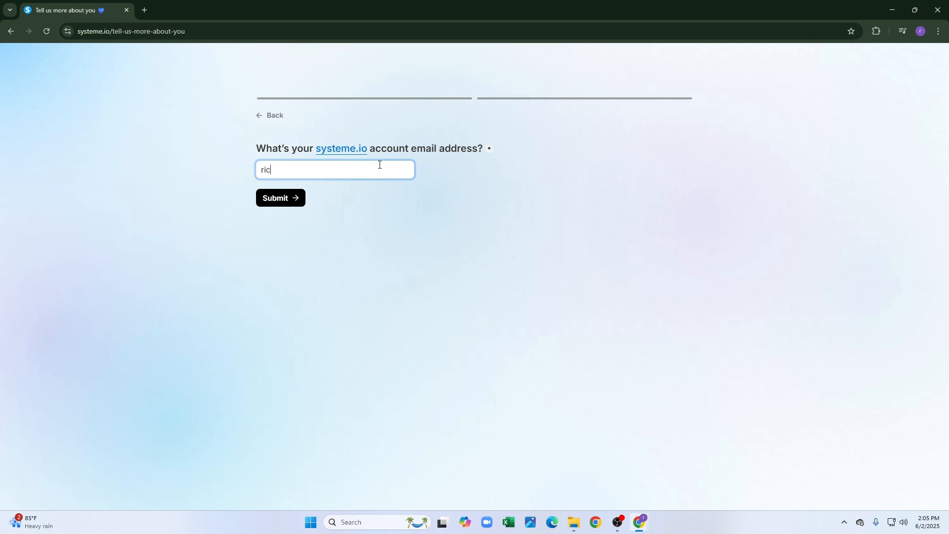
{"action": "key", "text": "Return"}
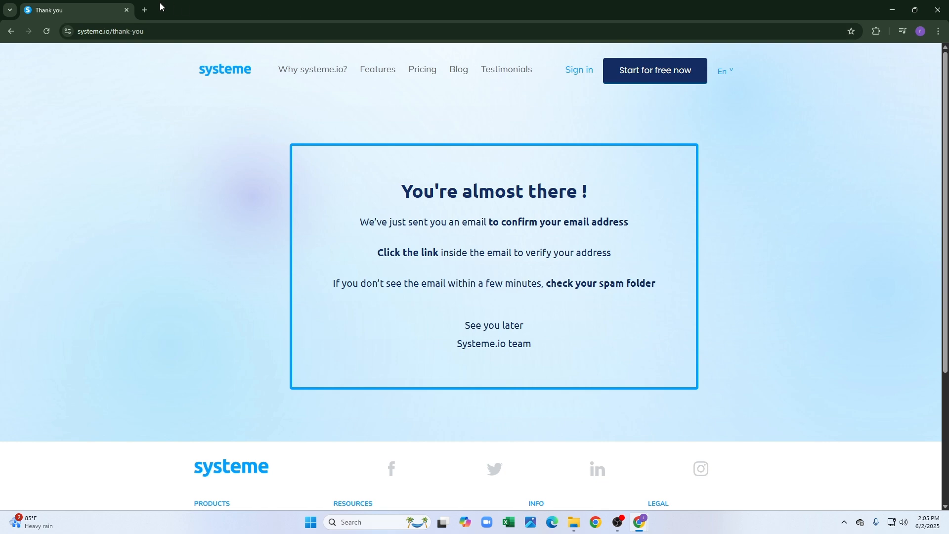
Open Gmail in a new tab and follow the Systeme.io 'Confirm your email address' link.
{"action": "left_click", "coordinate": [144, 9]}
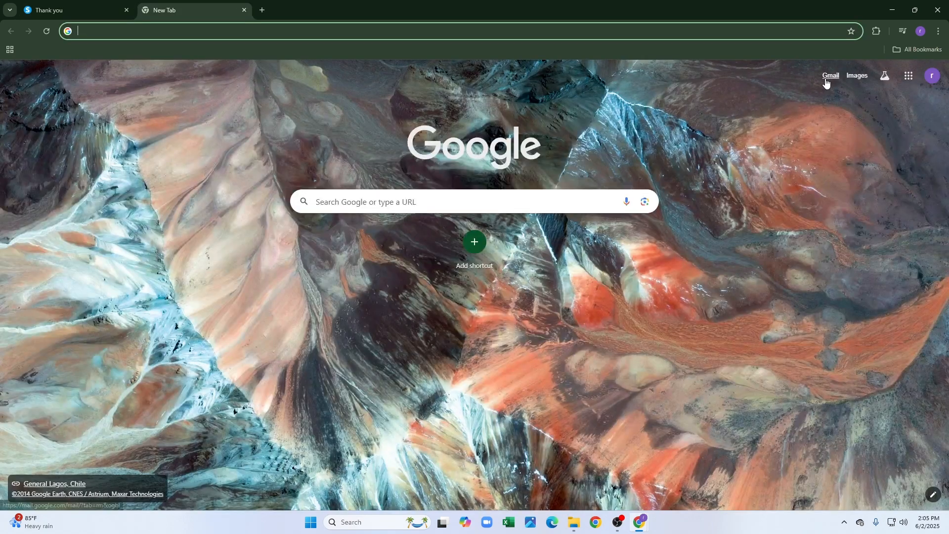
{"action": "left_click", "coordinate": [826, 78]}
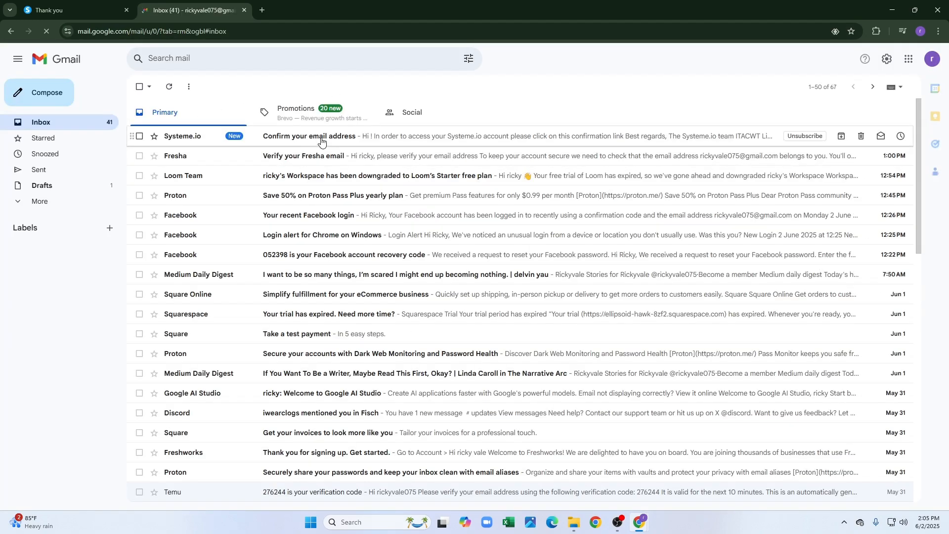
{"action": "left_click", "coordinate": [321, 141]}
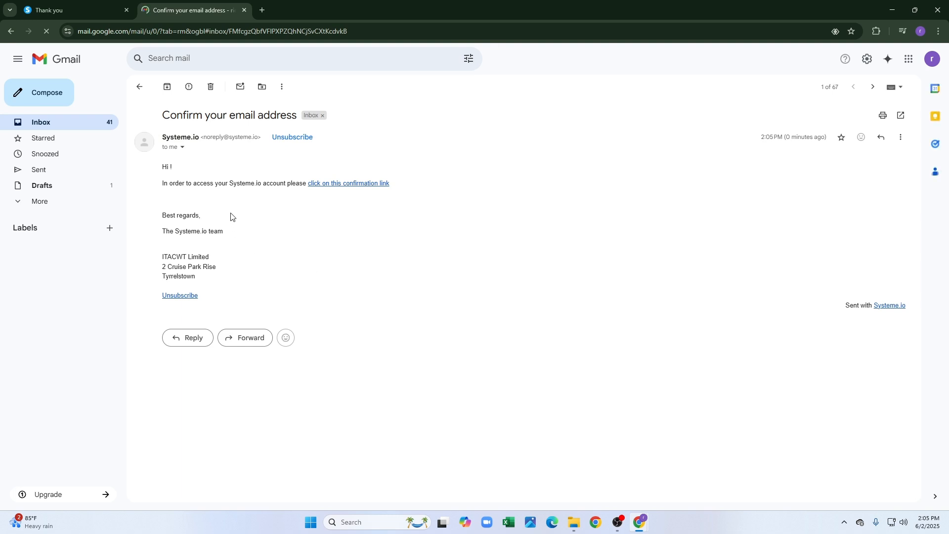
{"action": "left_click", "coordinate": [359, 189]}
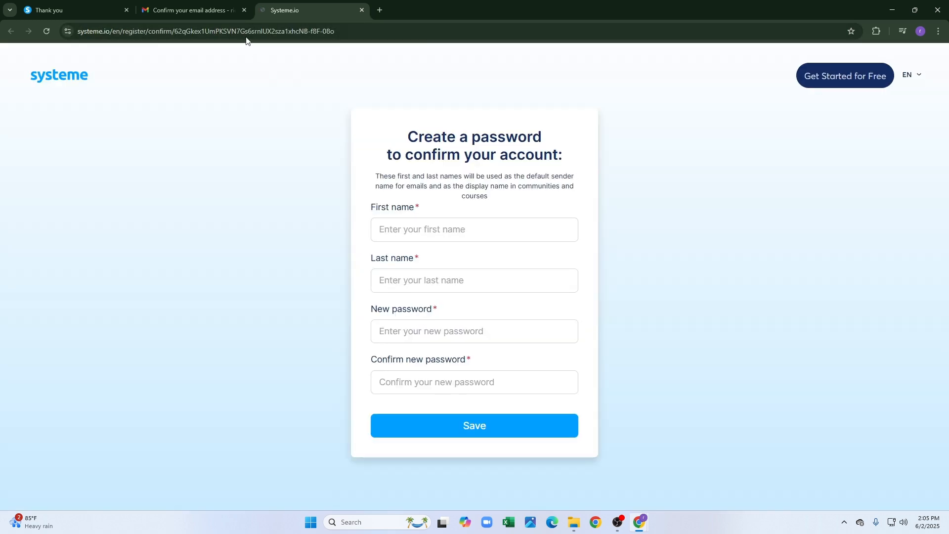
Enter the first and last name, use Chrome's generated strong password, pass reCAPTCHA, and save.
{"action": "left_click", "coordinate": [244, 10]}
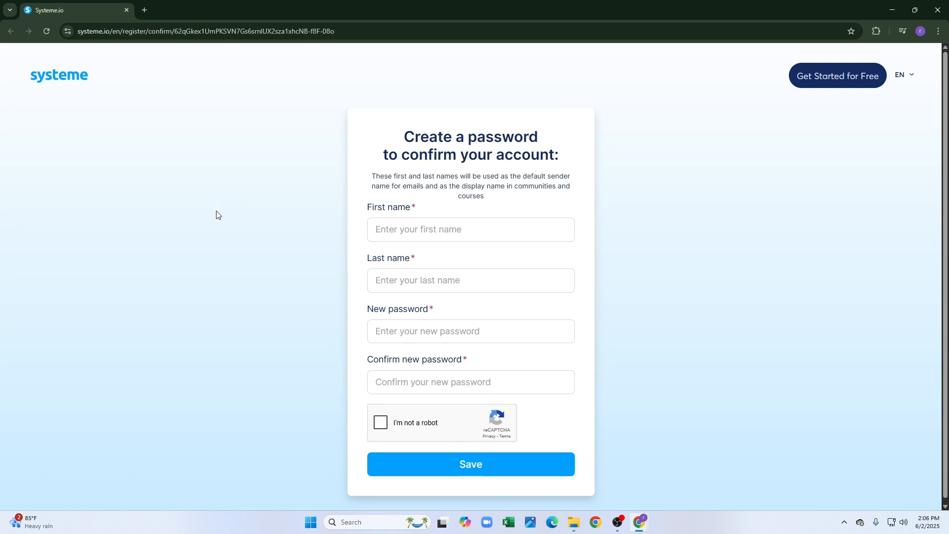
{"action": "left_click", "coordinate": [416, 230]}
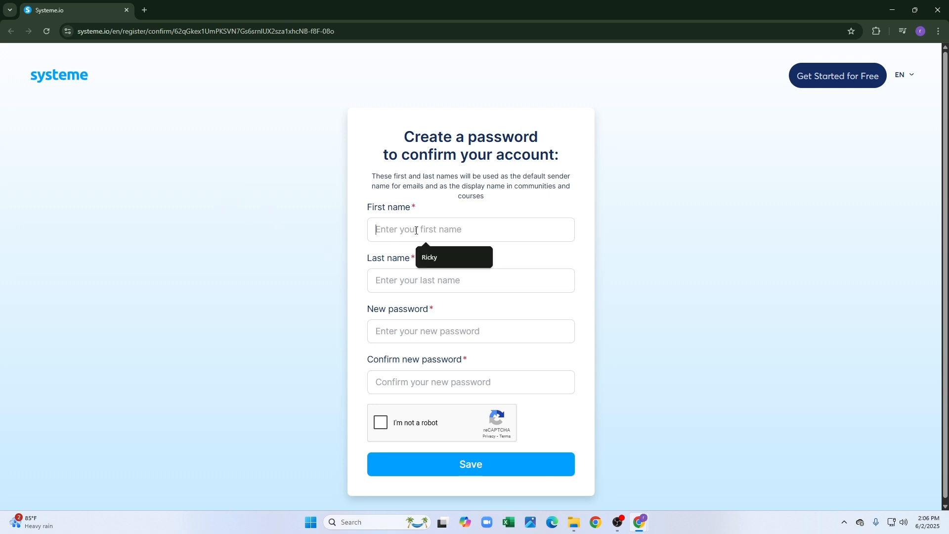
{"action": "left_click", "coordinate": [437, 256]}
{"action": "left_click", "coordinate": [418, 279]}
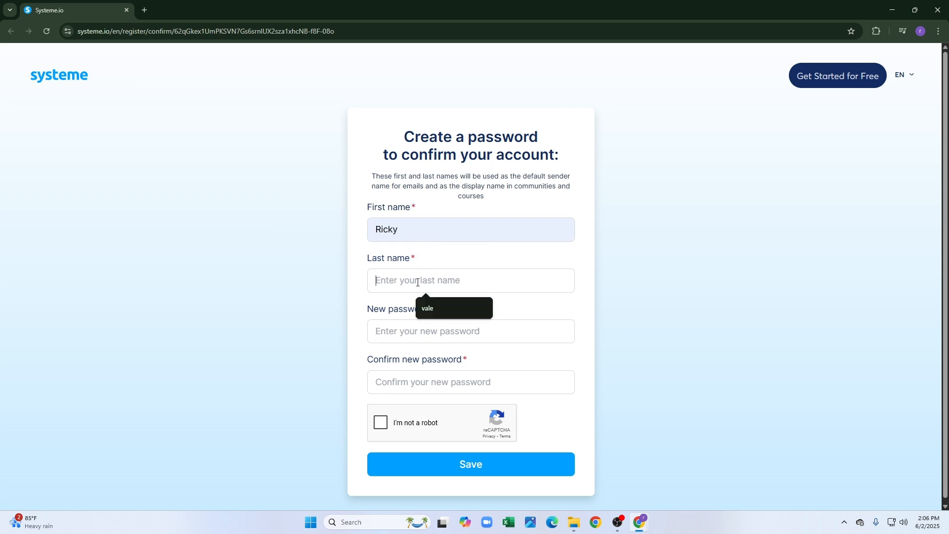
{"action": "type", "text": "vale"}
{"action": "left_click", "coordinate": [428, 335]}
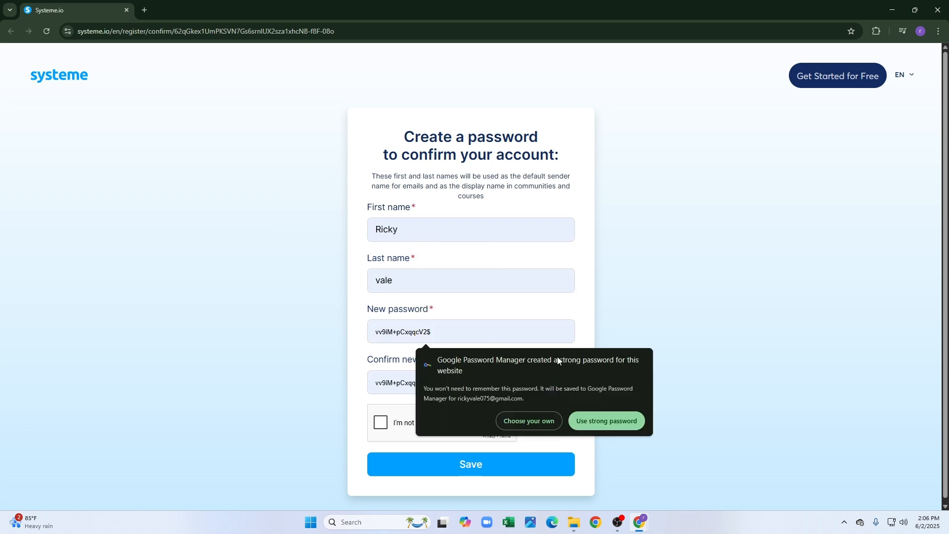
{"action": "left_click", "coordinate": [607, 420]}
{"action": "left_click", "coordinate": [379, 423]}
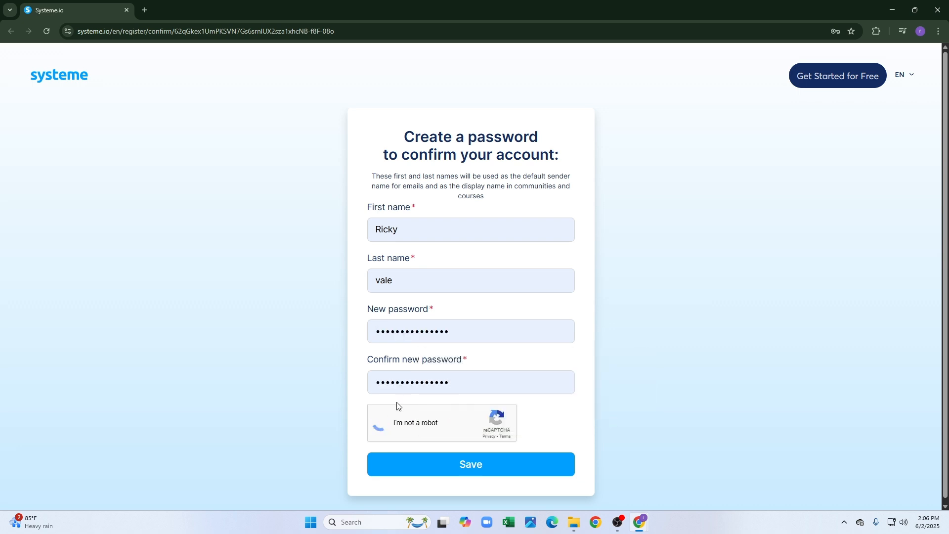
{"action": "left_click", "coordinate": [485, 452]}
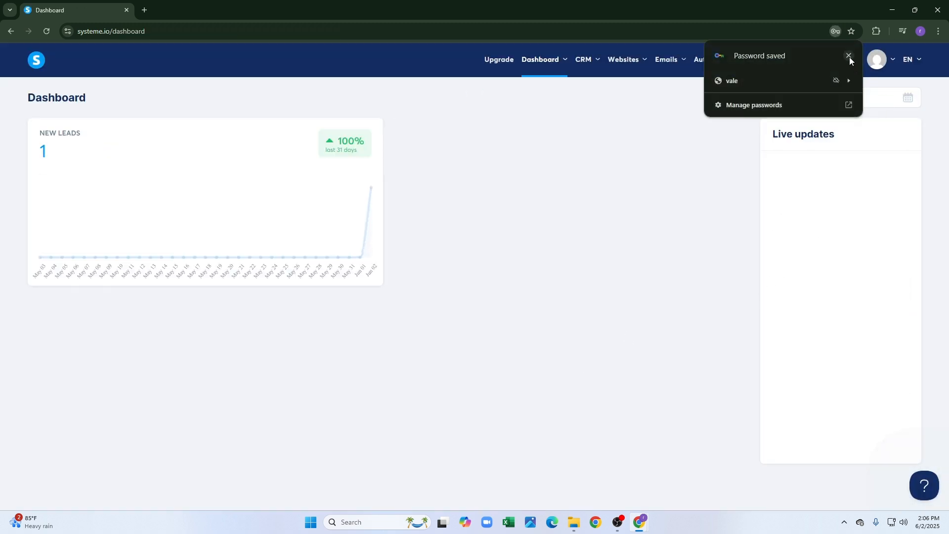
Dismiss the password-saved notice, reload the dashboard, and reveal the Websites menu options.
{"action": "left_click", "coordinate": [849, 56]}
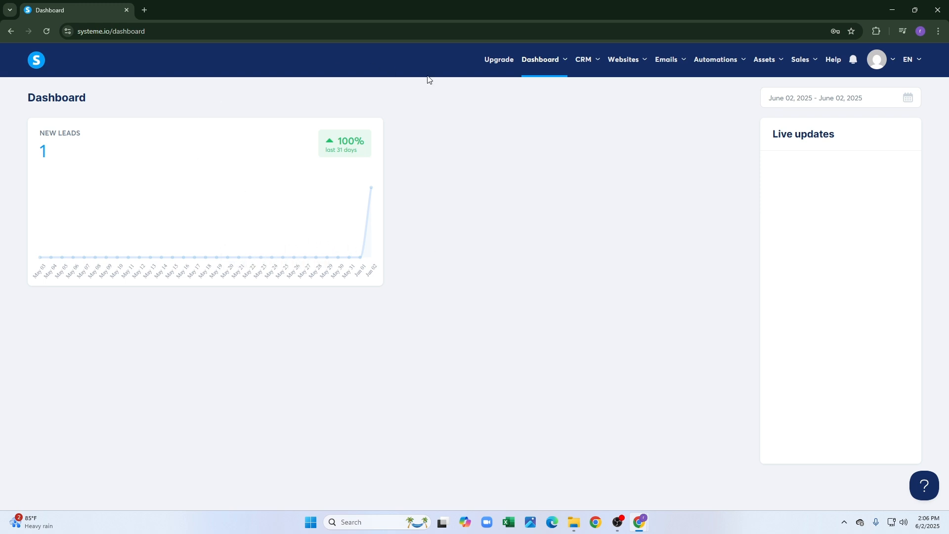
{"action": "mouse_move", "coordinate": [621, 74]}
{"action": "left_click", "coordinate": [33, 68]}
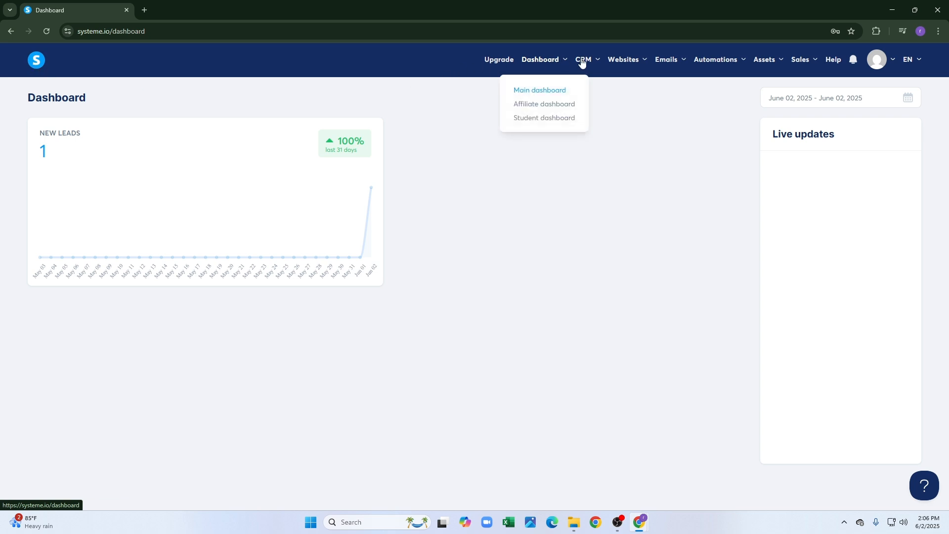
{"action": "mouse_move", "coordinate": [586, 61]}
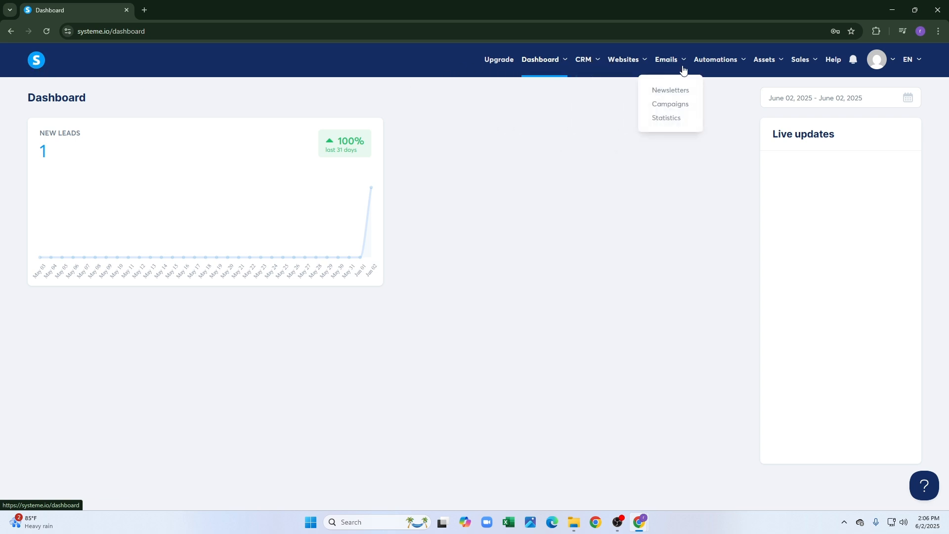
{"action": "mouse_move", "coordinate": [739, 69]}
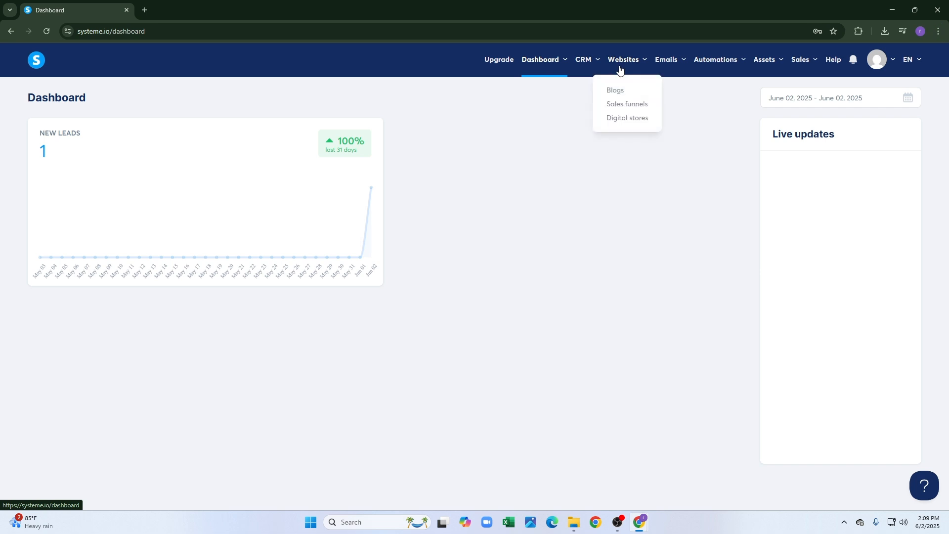
Go to Digital stores and start a new store named 'Wishnget'.
{"action": "left_click", "coordinate": [616, 118]}
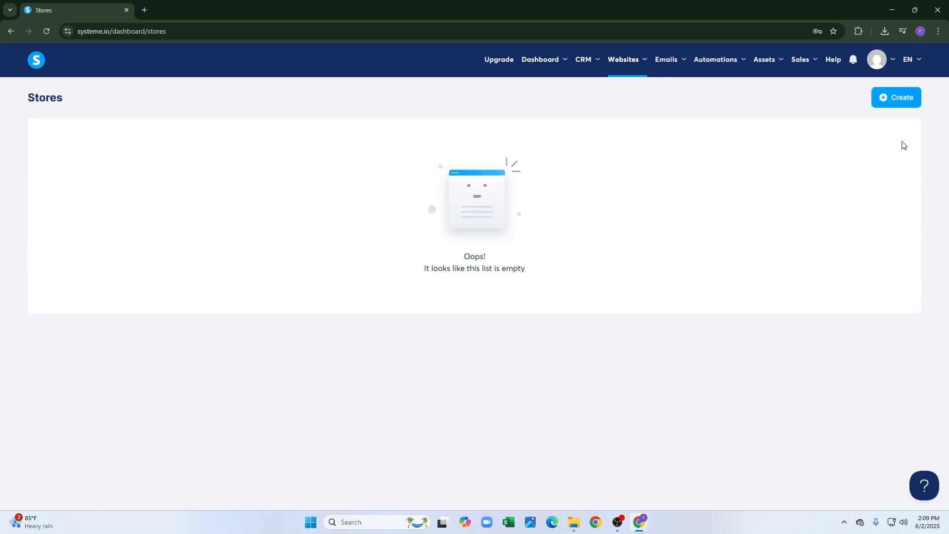
{"action": "left_click", "coordinate": [912, 99]}
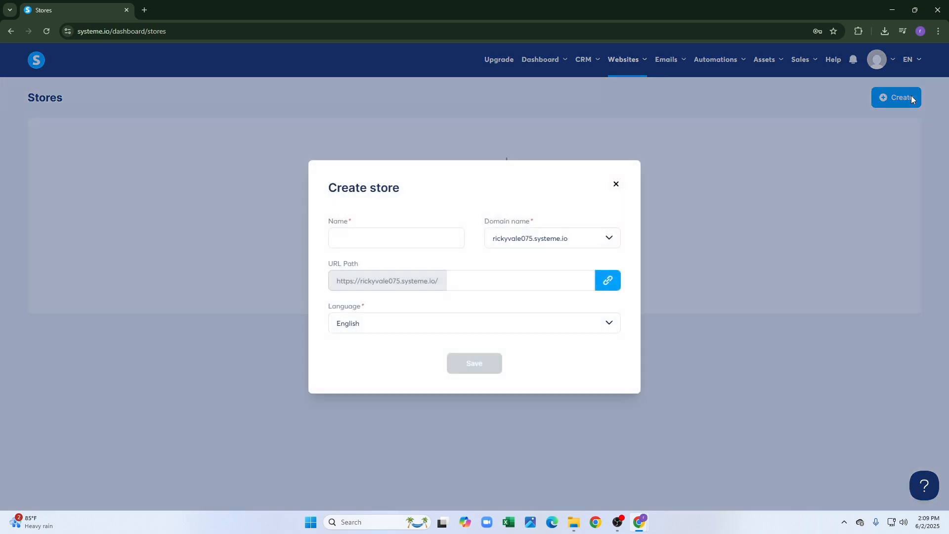
{"action": "left_click", "coordinate": [438, 242]}
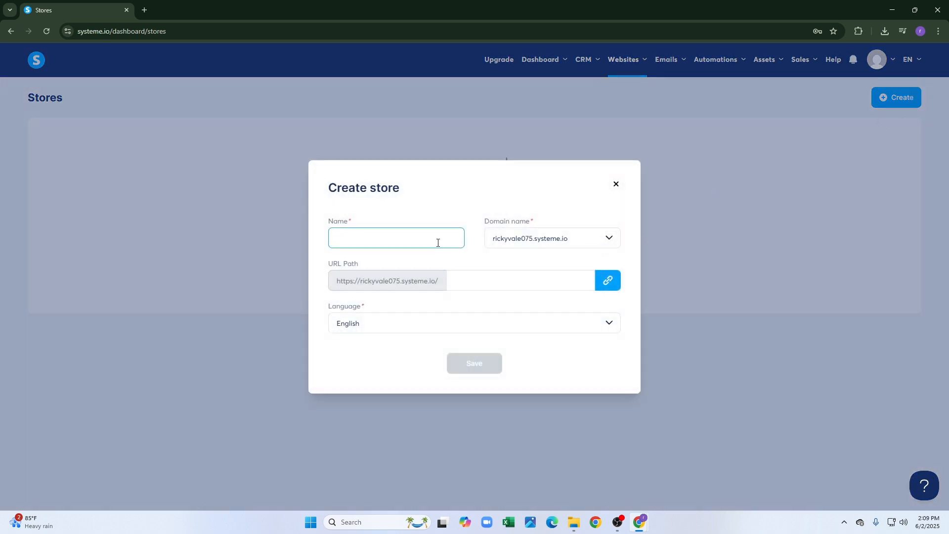
{"action": "type", "text": "W"}
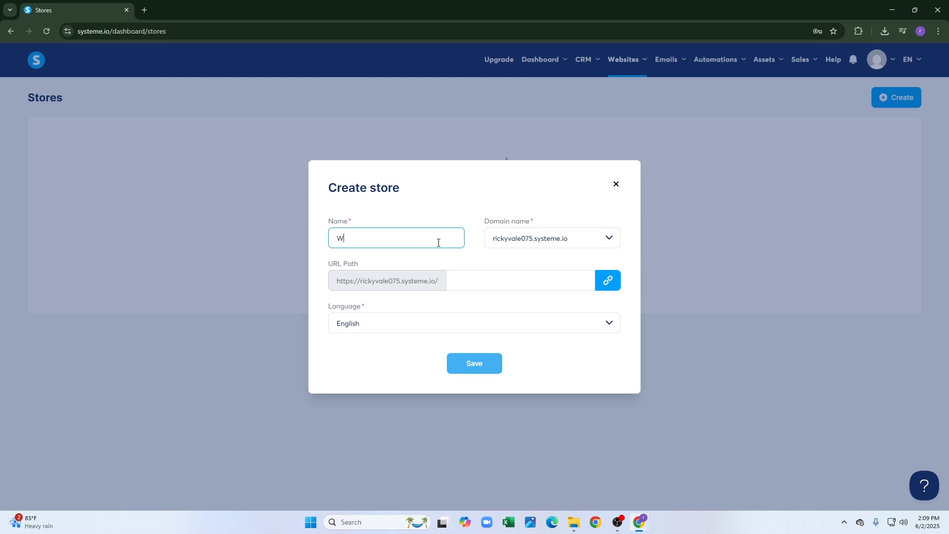
{"action": "type", "text": "ishn"}
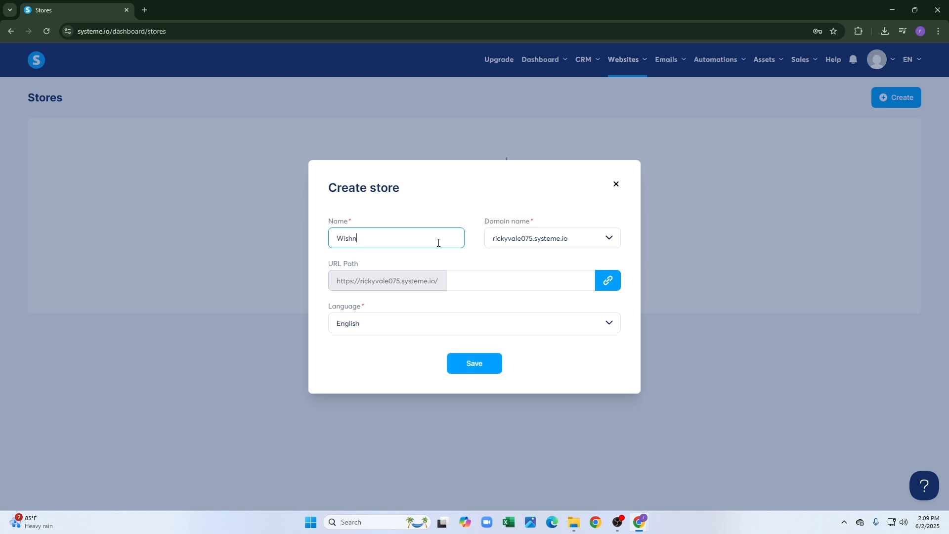
{"action": "type", "text": "get"}
Choose the account's systeme.io subdomain as the store's domain name.
{"action": "left_click", "coordinate": [532, 239]}
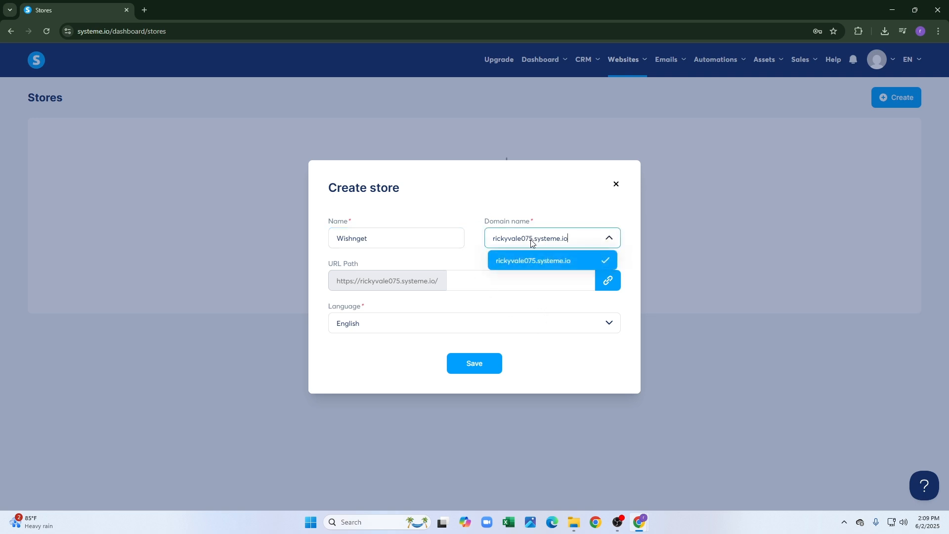
{"action": "left_click", "coordinate": [534, 242]}
{"action": "left_click", "coordinate": [533, 242]}
{"action": "left_click", "coordinate": [588, 260]}
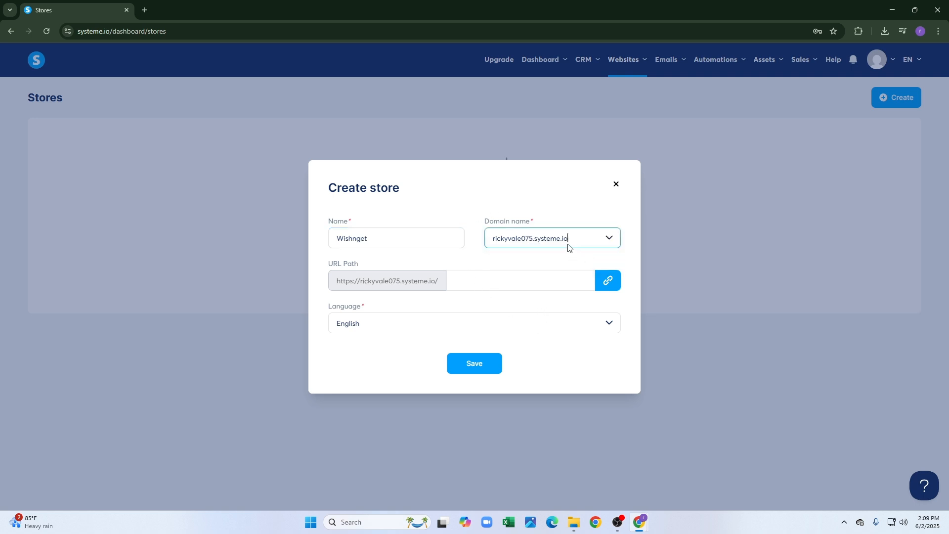
{"action": "left_click", "coordinate": [563, 241]}
{"action": "left_click", "coordinate": [571, 243]}
{"action": "key", "text": "BackSpace"}
{"action": "key", "text": "BackSpace"}
{"action": "key", "text": "BackSpace"}
{"action": "key", "text": "BackSpace"}
{"action": "key", "text": "BackSpace"}
{"action": "key", "text": "BackSpace"}
{"action": "key", "text": "BackSpace"}
{"action": "key", "text": "BackSpace"}
{"action": "key", "text": "BackSpace"}
{"action": "key", "text": "BackSpace"}
{"action": "key", "text": "BackSpace"}
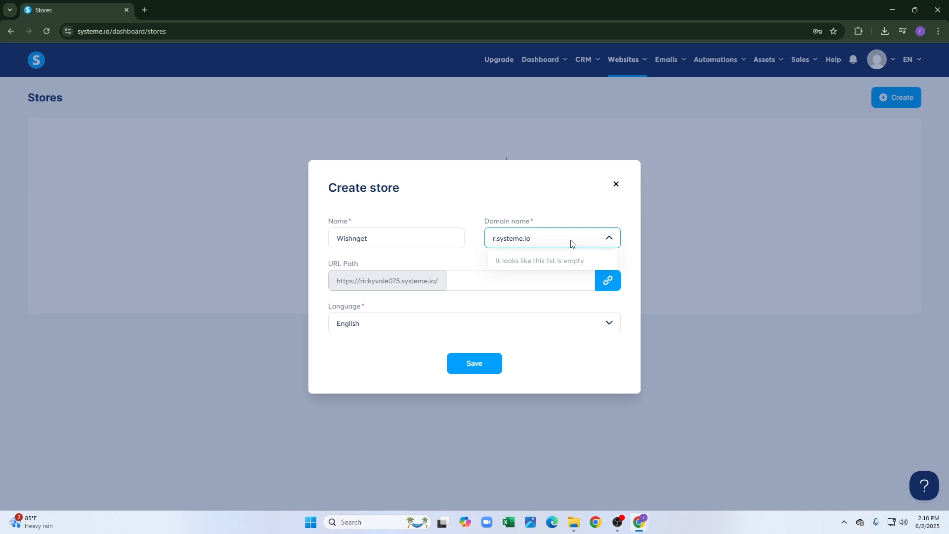
{"action": "key", "text": "BackSpace"}
{"action": "type", "text": "eishnget"}
{"action": "left_click", "coordinate": [464, 257]}
{"action": "left_click", "coordinate": [571, 244]}
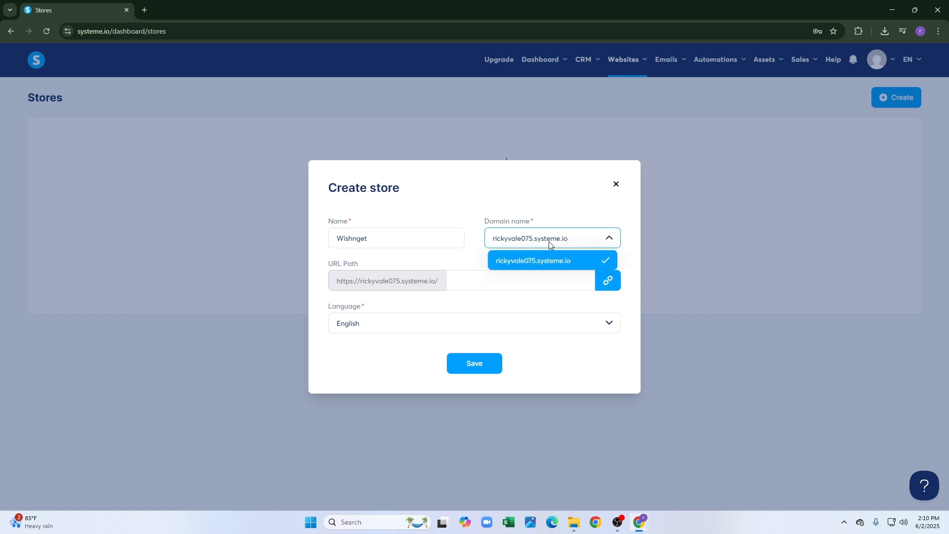
{"action": "left_click", "coordinate": [532, 239]}
{"action": "left_click", "coordinate": [532, 240]}
{"action": "left_click", "coordinate": [532, 241]}
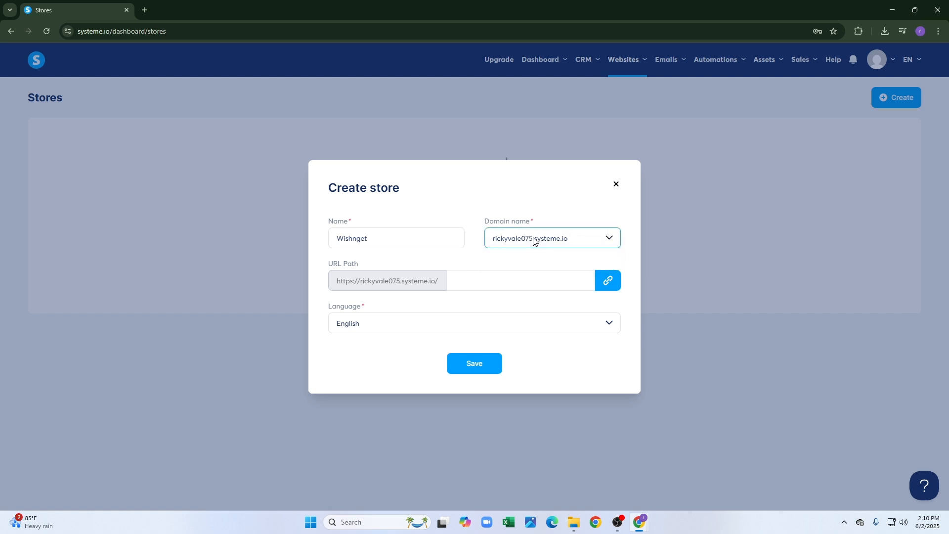
{"action": "left_click", "coordinate": [534, 241]}
{"action": "key", "text": "BackSpace"}
{"action": "key", "text": "BackSpace"}
{"action": "key", "text": "BackSpace"}
{"action": "key", "text": "BackSpace"}
{"action": "key", "text": "BackSpace"}
{"action": "key", "text": "BackSpace"}
{"action": "key", "text": "BackSpace"}
{"action": "key", "text": "BackSpace"}
{"action": "key", "text": "BackSpace"}
{"action": "key", "text": "BackSpace"}
{"action": "key", "text": "BackSpace"}
{"action": "key", "text": "BackSpace"}
{"action": "key", "text": "BackSpace"}
{"action": "key", "text": "BackSpace"}
{"action": "key", "text": "BackSpace"}
{"action": "key", "text": "BackSpace"}
{"action": "key", "text": "BackSpace"}
{"action": "key", "text": "BackSpace"}
{"action": "key", "text": "BackSpace"}
{"action": "key", "text": "BackSpace"}
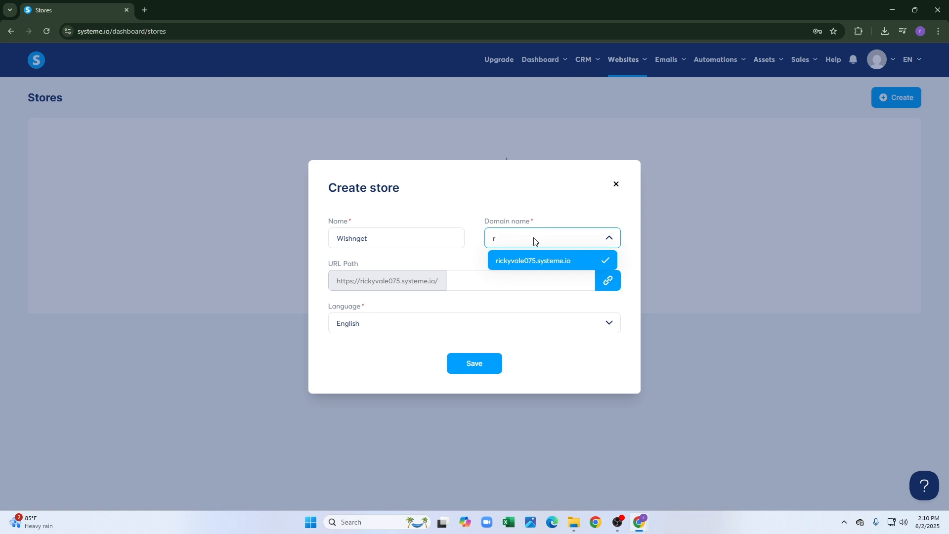
{"action": "key", "text": "Return"}
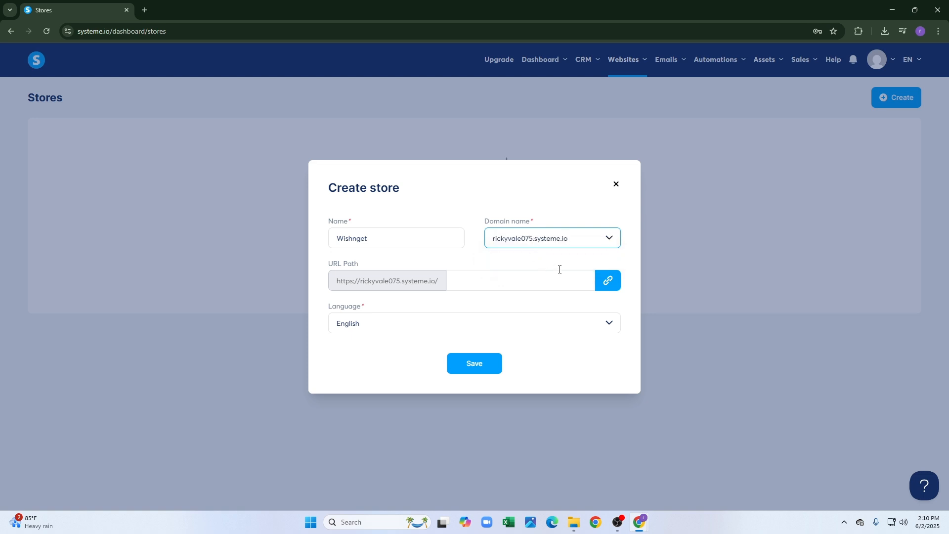
Set the URL path to wishnget and the language to English, then create the store.
{"action": "left_click", "coordinate": [553, 283]}
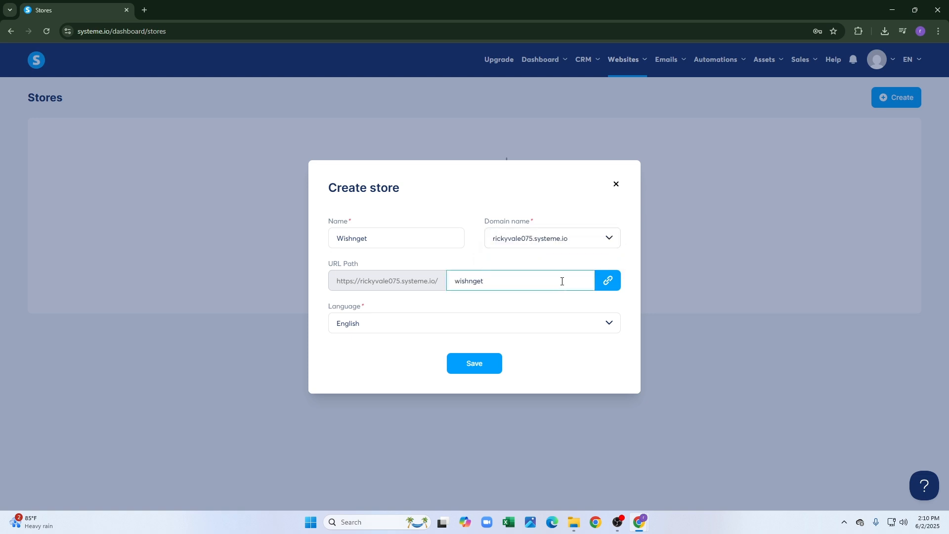
{"action": "left_click", "coordinate": [539, 318]}
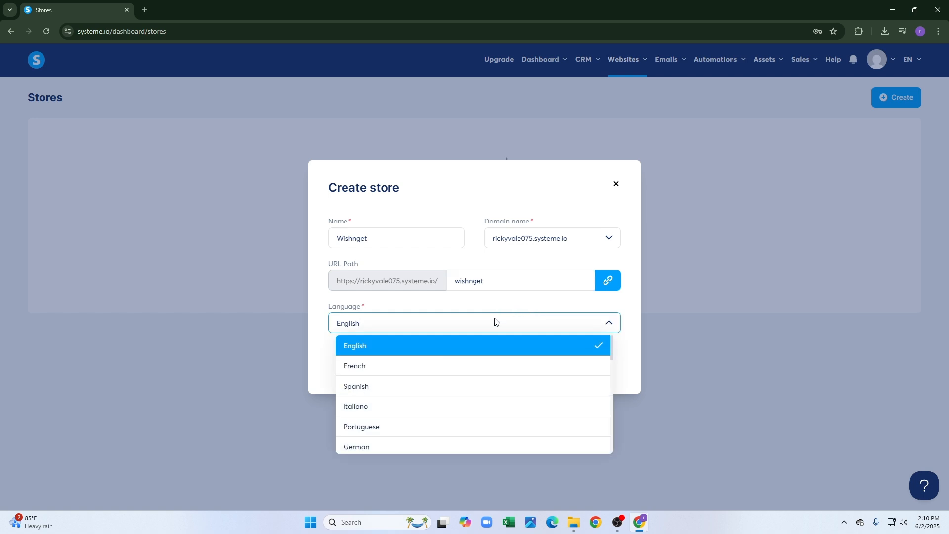
{"action": "left_click", "coordinate": [499, 344]}
{"action": "left_click", "coordinate": [485, 358]}
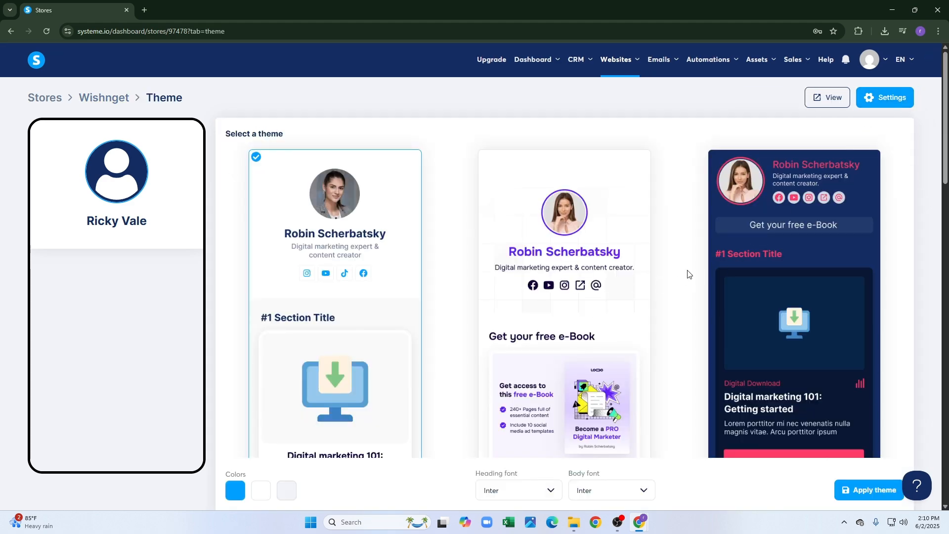
Select the second (purple) theme card and apply it to the Wishnget store.
{"action": "scroll", "coordinate": [530, 324], "scroll_direction": "down", "scroll_amount": 13}
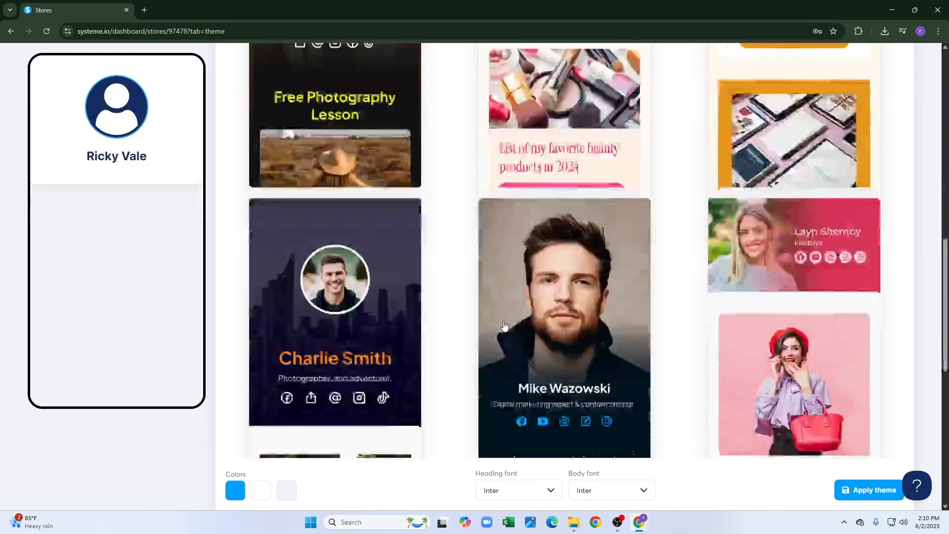
{"action": "scroll", "coordinate": [504, 325], "scroll_direction": "down", "scroll_amount": 8}
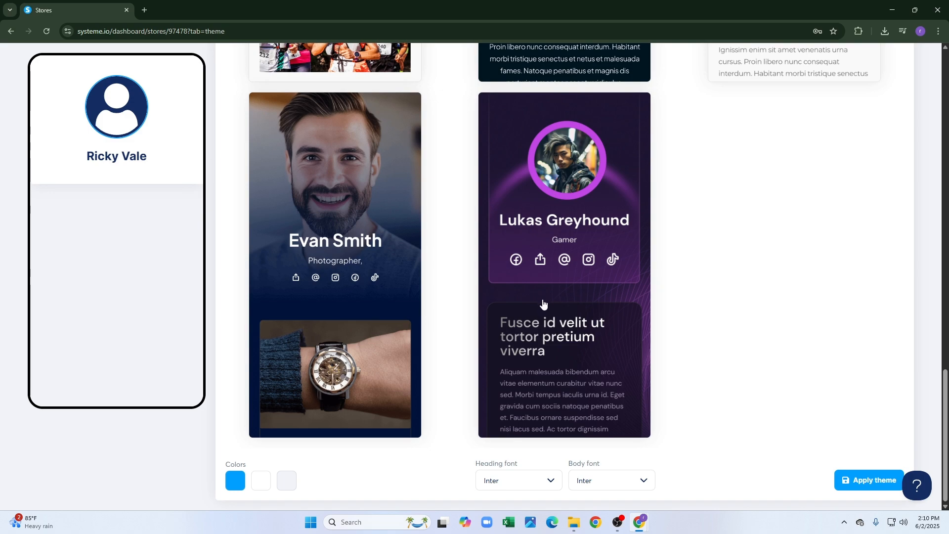
{"action": "scroll", "coordinate": [544, 303], "scroll_direction": "up", "scroll_amount": 15}
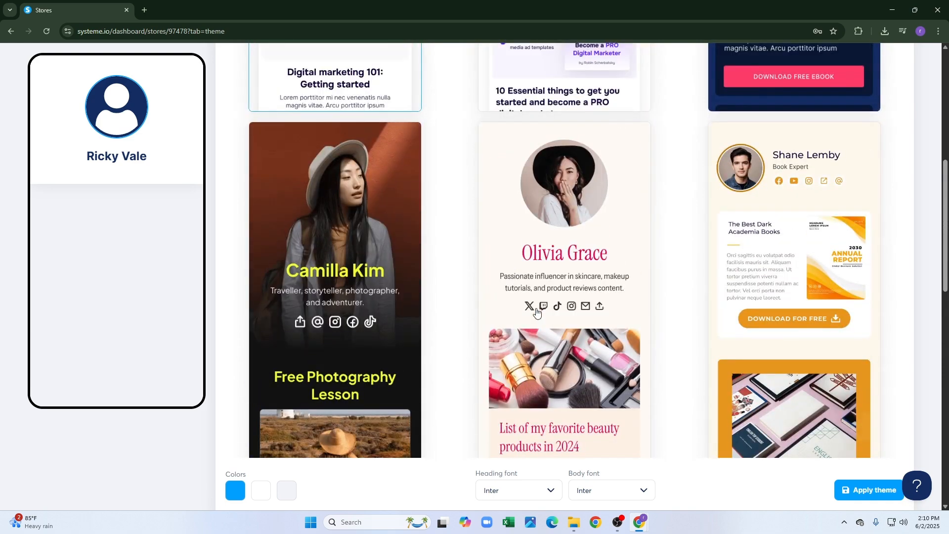
{"action": "scroll", "coordinate": [536, 311], "scroll_direction": "up", "scroll_amount": 4}
{"action": "scroll", "coordinate": [536, 312], "scroll_direction": "up", "scroll_amount": 4}
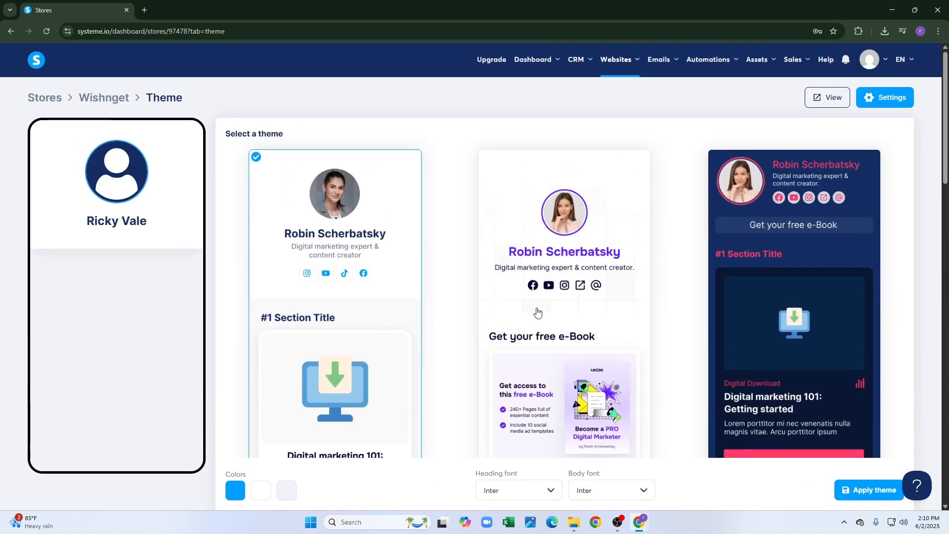
{"action": "left_click", "coordinate": [549, 306]}
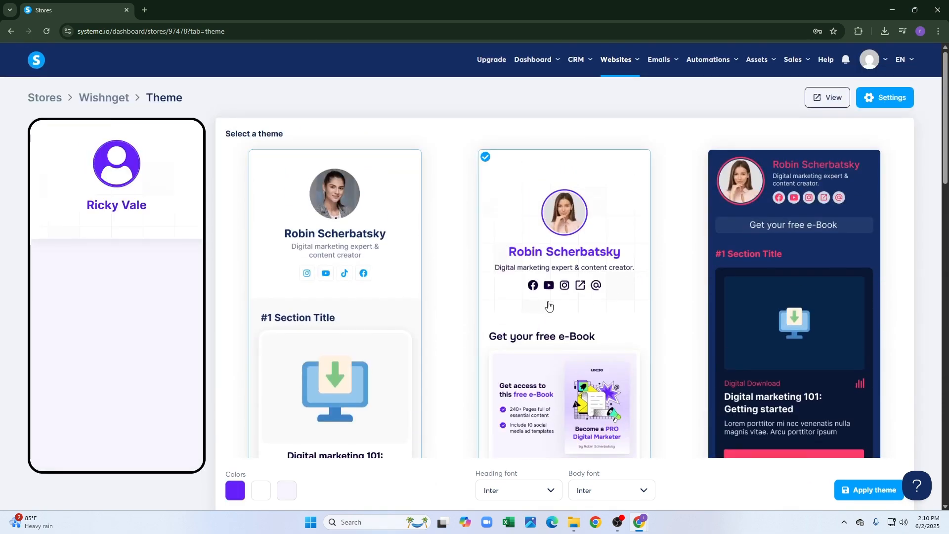
{"action": "scroll", "coordinate": [651, 324], "scroll_direction": "down", "scroll_amount": 4}
{"action": "left_click", "coordinate": [868, 489]}
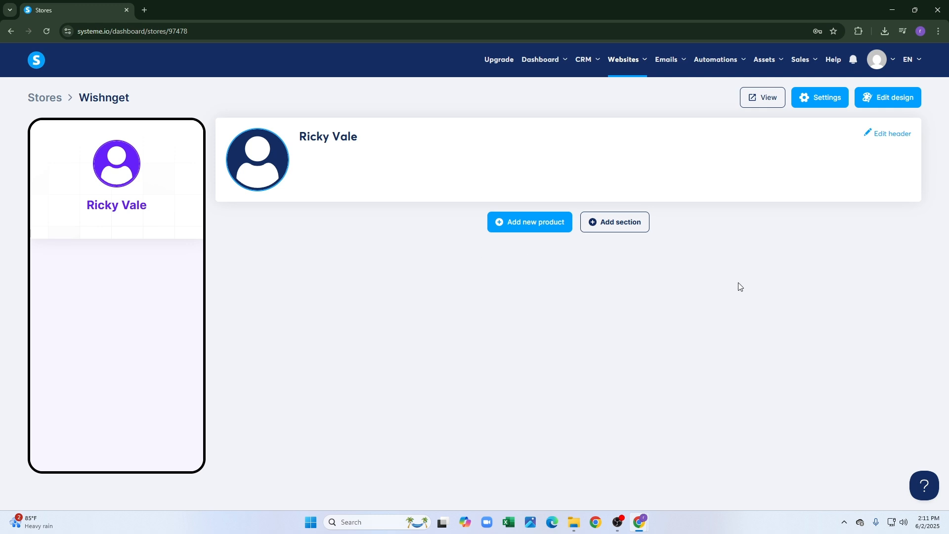
Refresh the store, view the Edit design options, and return to the store's main page.
{"action": "left_click", "coordinate": [48, 30]}
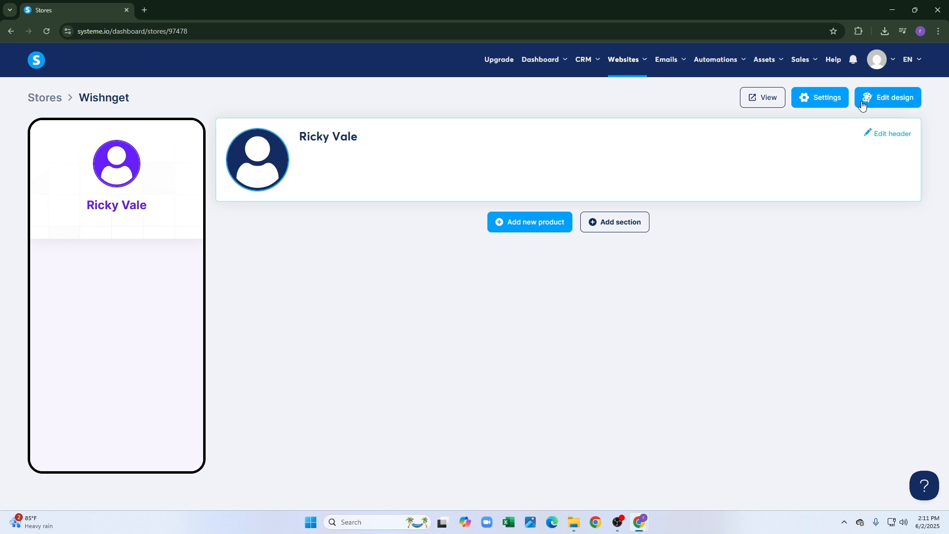
{"action": "left_click", "coordinate": [893, 100]}
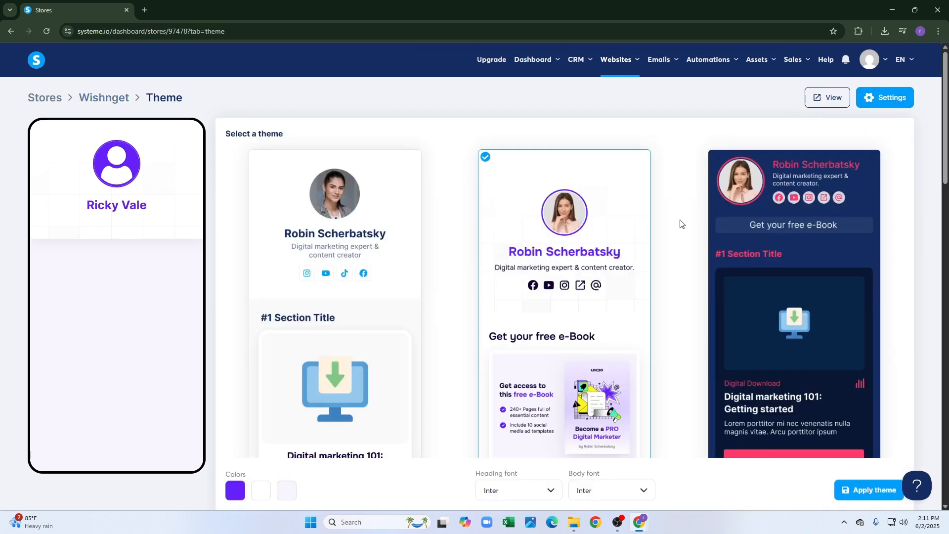
{"action": "scroll", "coordinate": [609, 280], "scroll_direction": "down", "scroll_amount": 6}
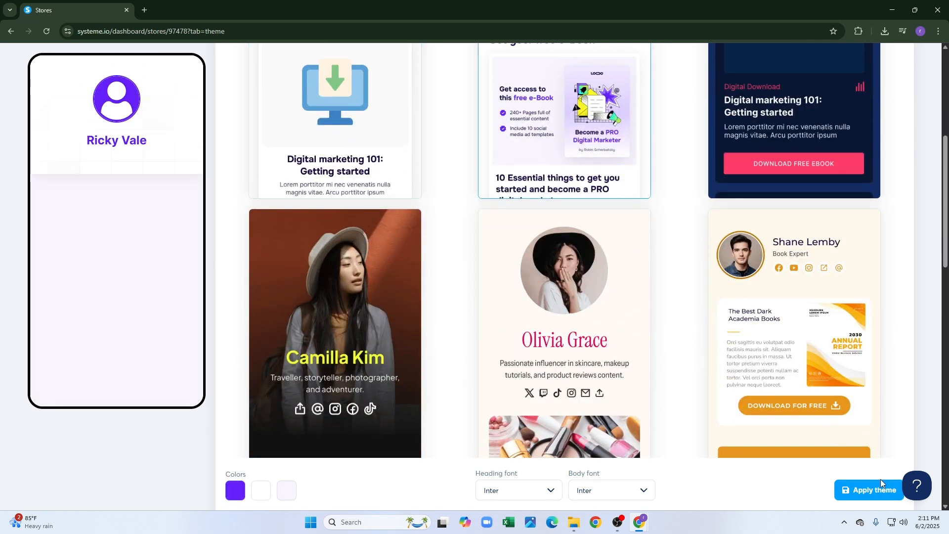
{"action": "left_click", "coordinate": [16, 37]}
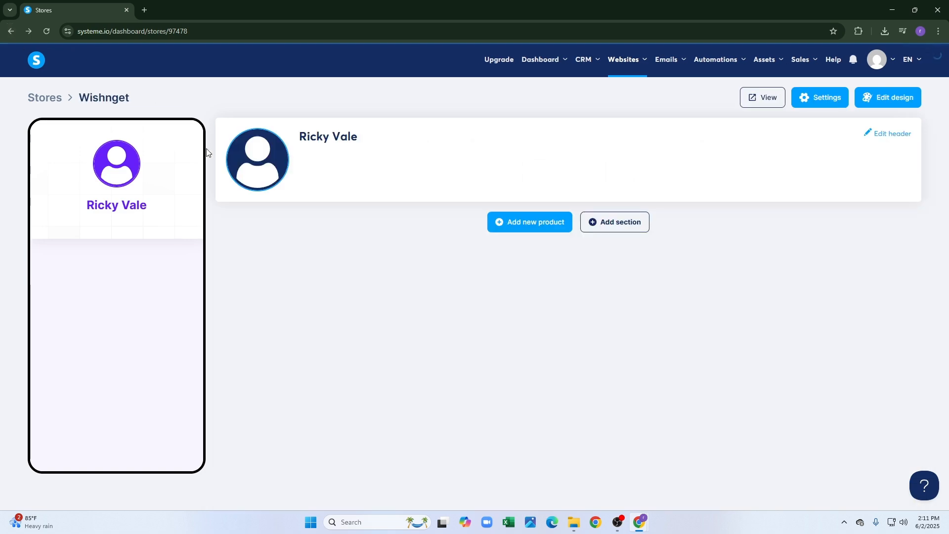
Add a Redirect-to-external-link product with the uploaded car image, cropped 1:1, as its thumbnail.
{"action": "left_click", "coordinate": [518, 225]}
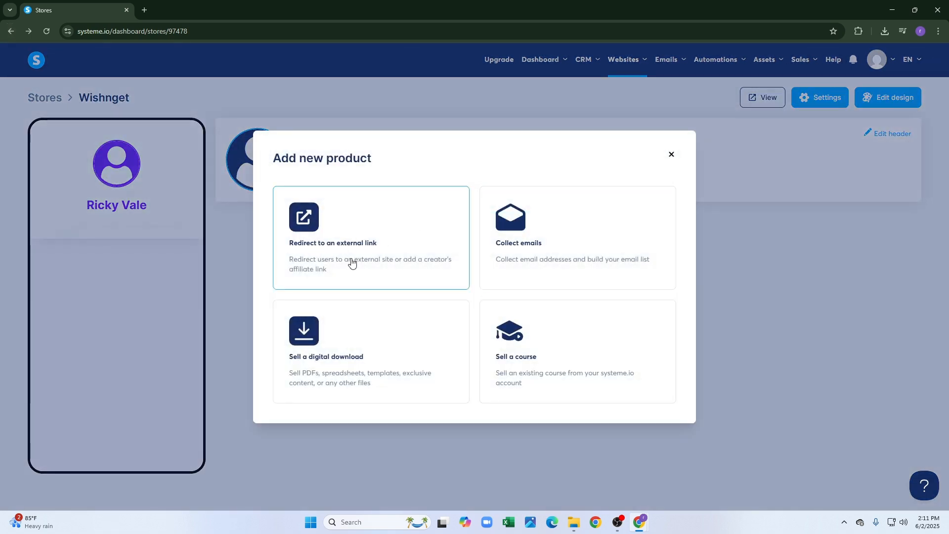
{"action": "left_click", "coordinate": [392, 225]}
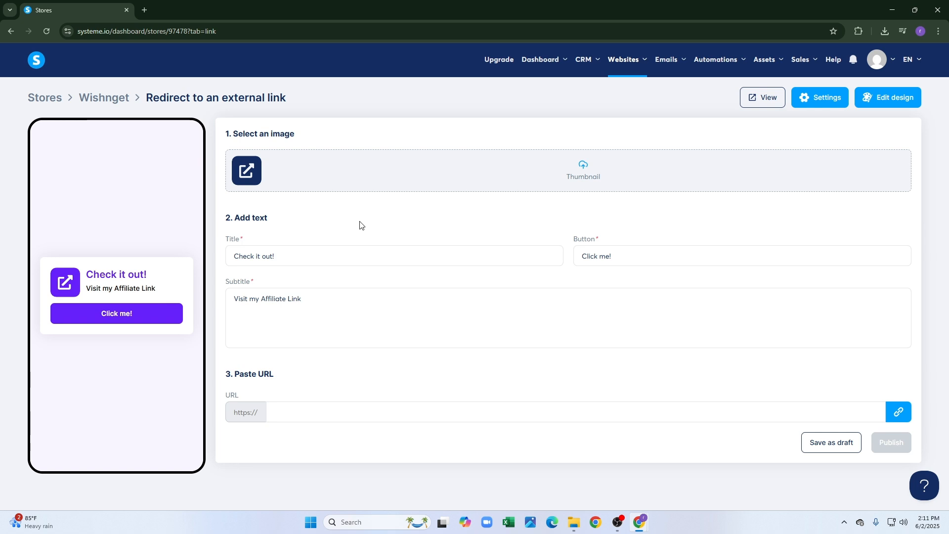
{"action": "left_click", "coordinate": [597, 169]}
{"action": "left_click", "coordinate": [228, 234]}
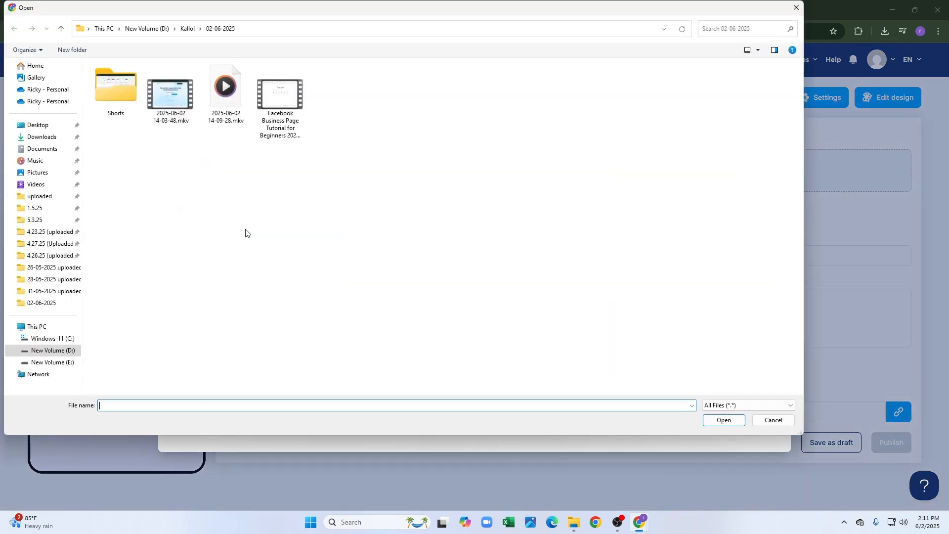
{"action": "left_click", "coordinate": [57, 141]}
{"action": "double_click", "coordinate": [115, 105]}
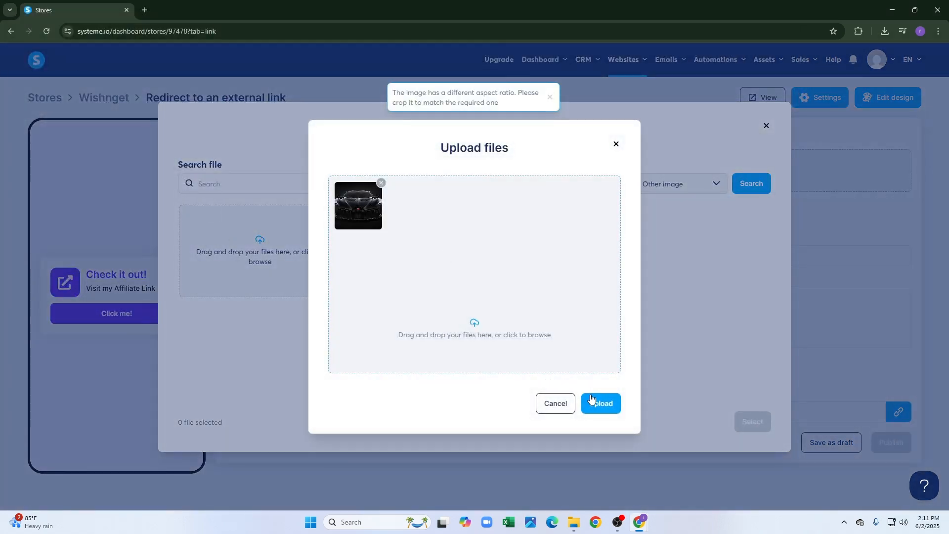
{"action": "left_click", "coordinate": [593, 403]}
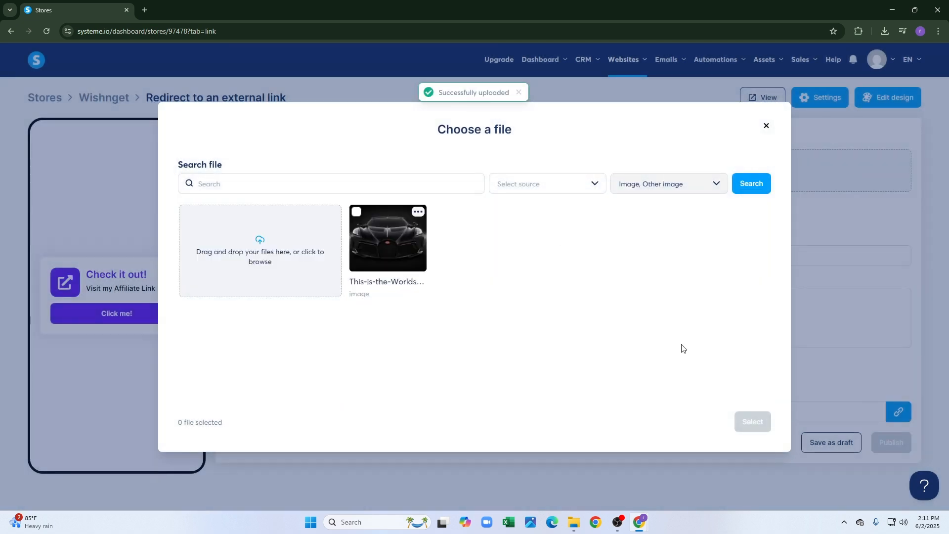
{"action": "left_click", "coordinate": [412, 245]}
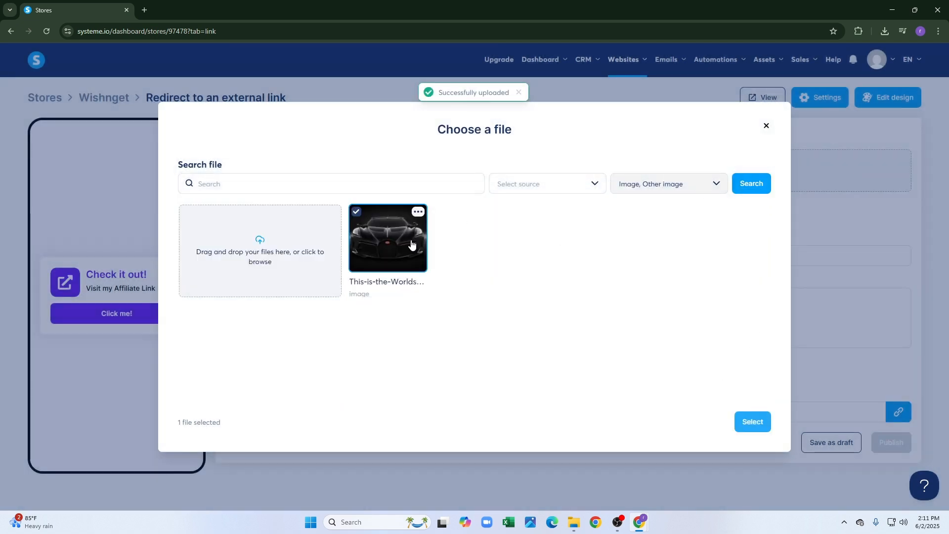
{"action": "left_click", "coordinate": [751, 421]}
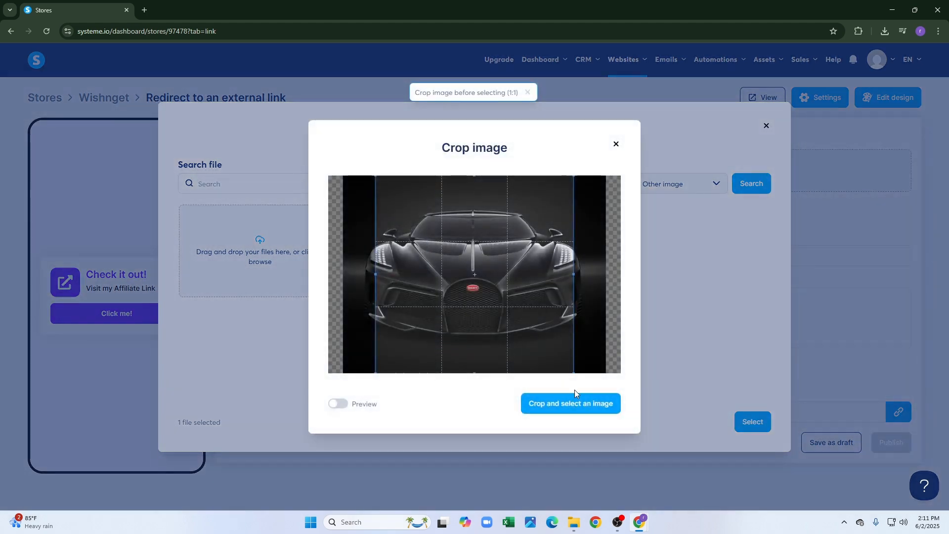
{"action": "left_click", "coordinate": [573, 403]}
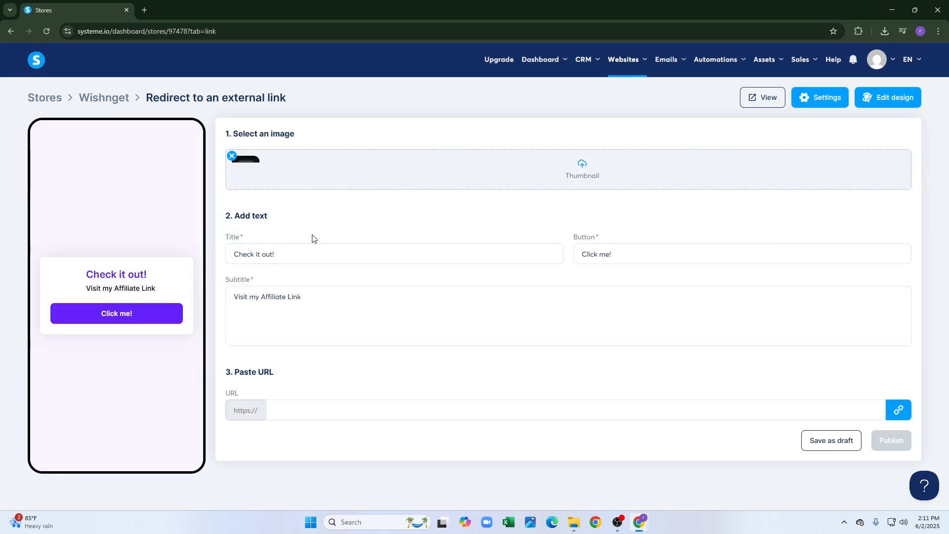
Review the 'Check it out!' link product's title, button label, subtitle and URL, then save as draft.
{"action": "left_click", "coordinate": [292, 252]}
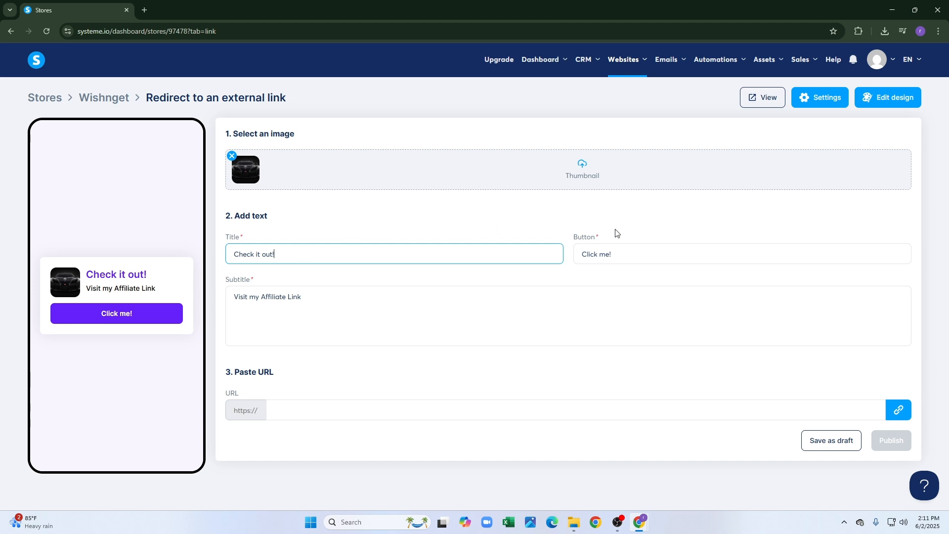
{"action": "left_click", "coordinate": [688, 248]}
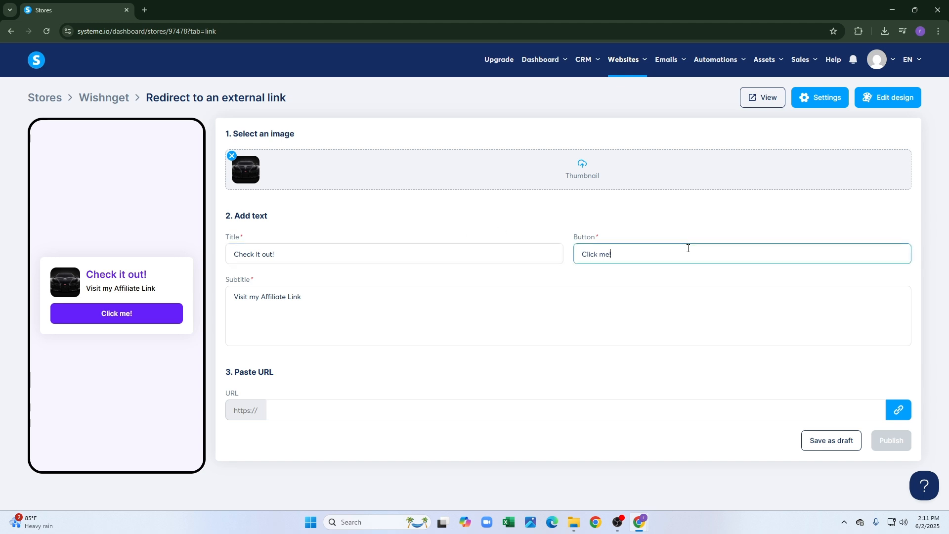
{"action": "left_click", "coordinate": [340, 318]}
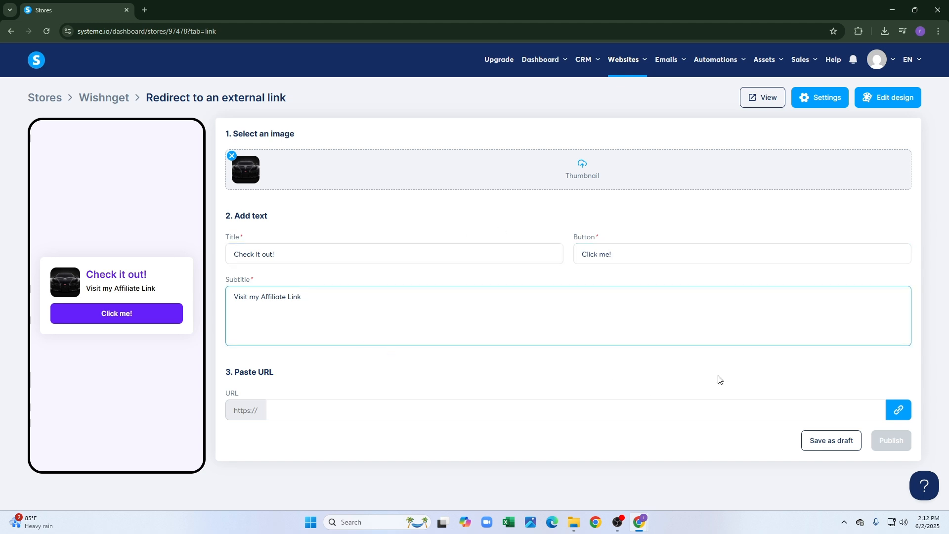
{"action": "left_click", "coordinate": [680, 404]}
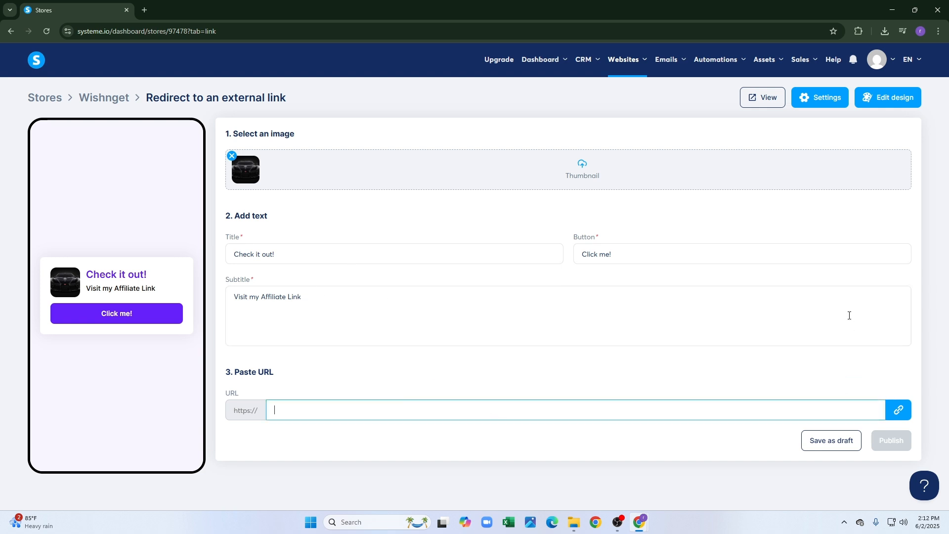
{"action": "left_click", "coordinate": [805, 445]}
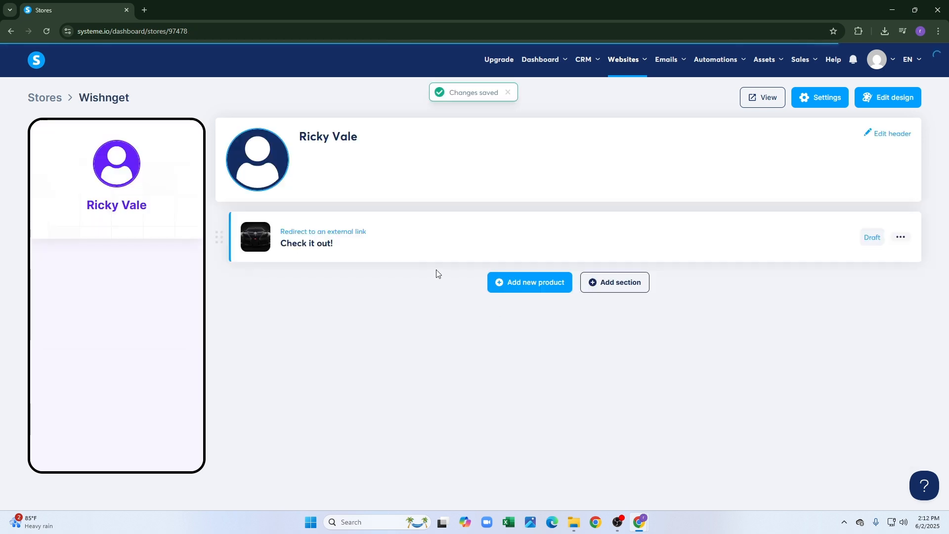
Start a new Collect emails product and edit its opt-in title and subscribe button label.
{"action": "left_click", "coordinate": [552, 284]}
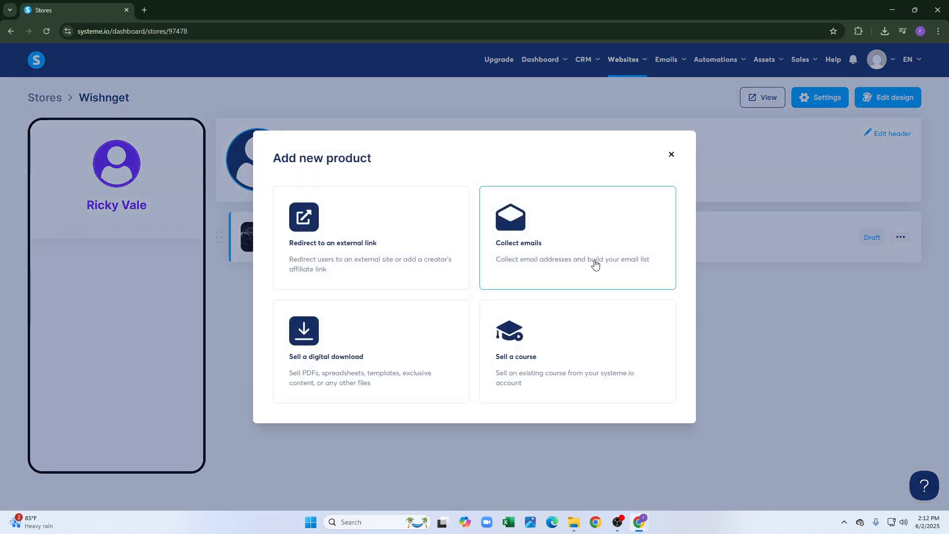
{"action": "left_click", "coordinate": [627, 236]}
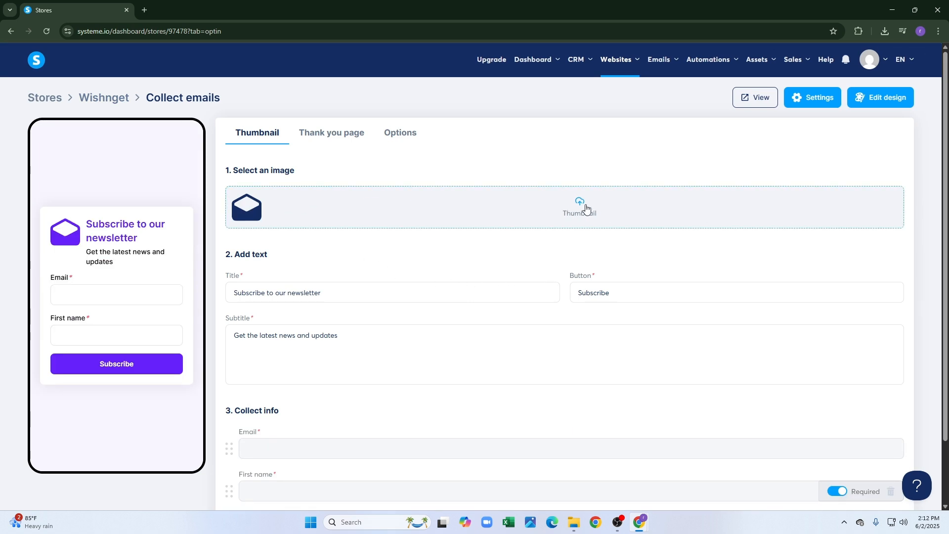
{"action": "left_click", "coordinate": [375, 297]}
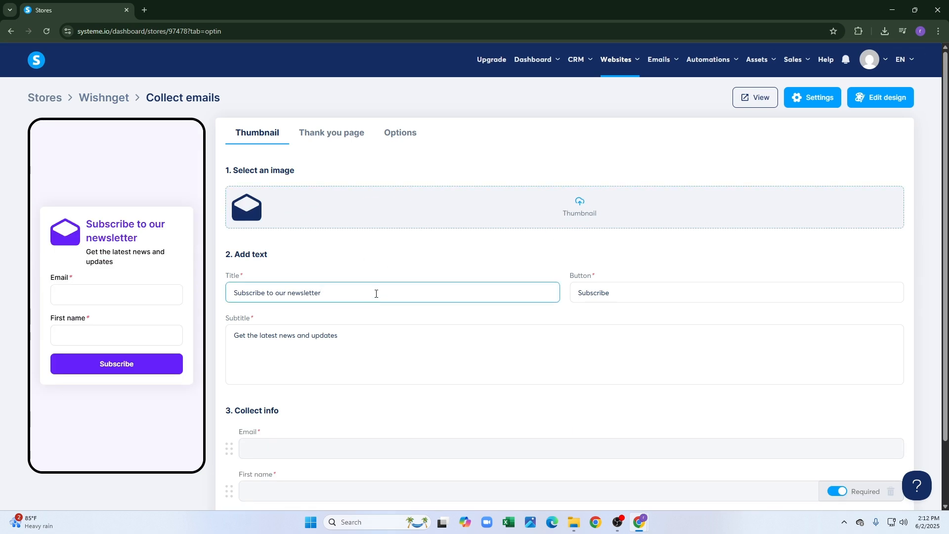
{"action": "scroll", "coordinate": [494, 267], "scroll_direction": "down", "scroll_amount": 2}
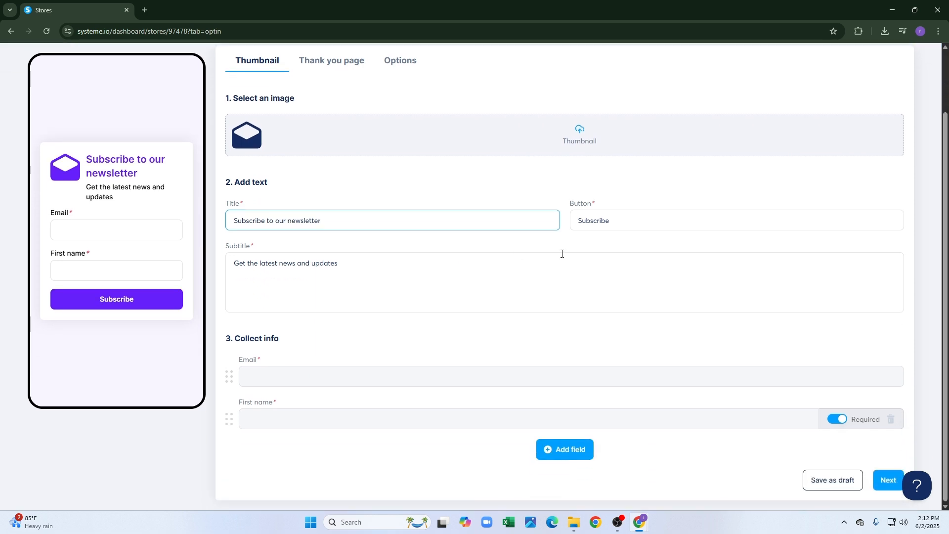
{"action": "left_click", "coordinate": [661, 221]}
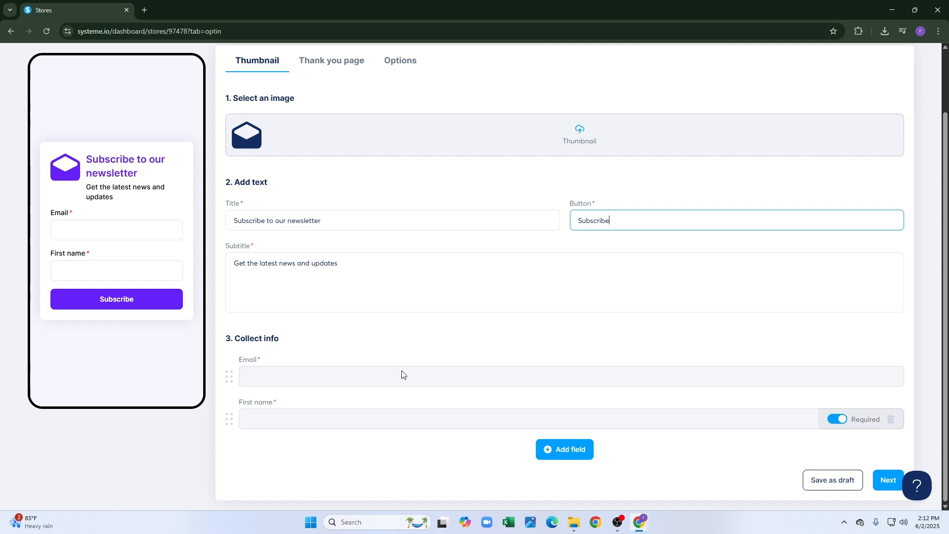
{"action": "left_click", "coordinate": [478, 354]}
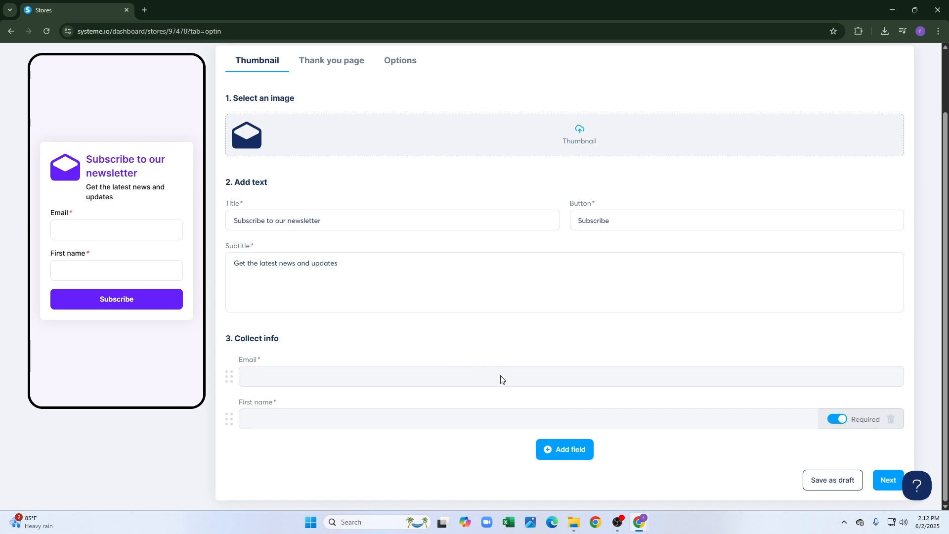
Add City and Postal code fields to the opt-in form and continue to the thank-you page.
{"action": "left_click", "coordinate": [577, 449]}
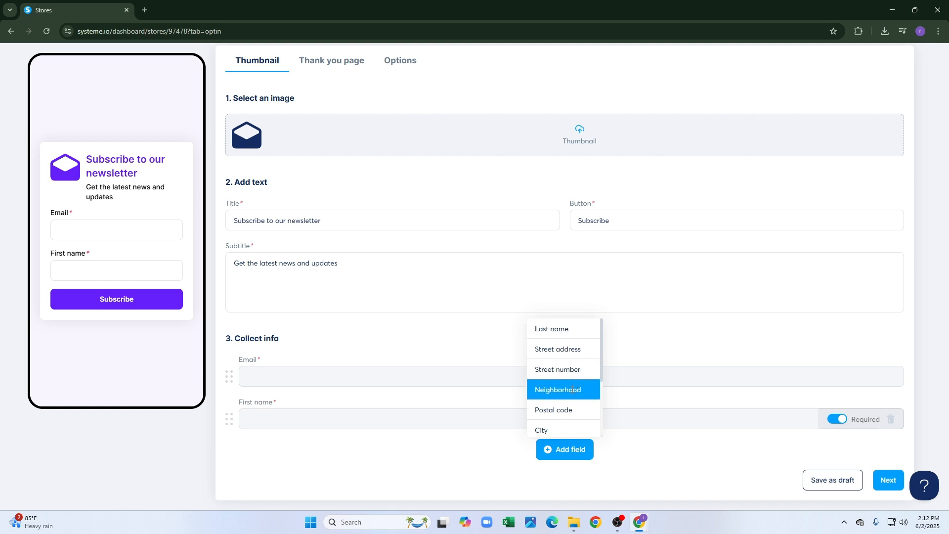
{"action": "left_click", "coordinate": [566, 426]}
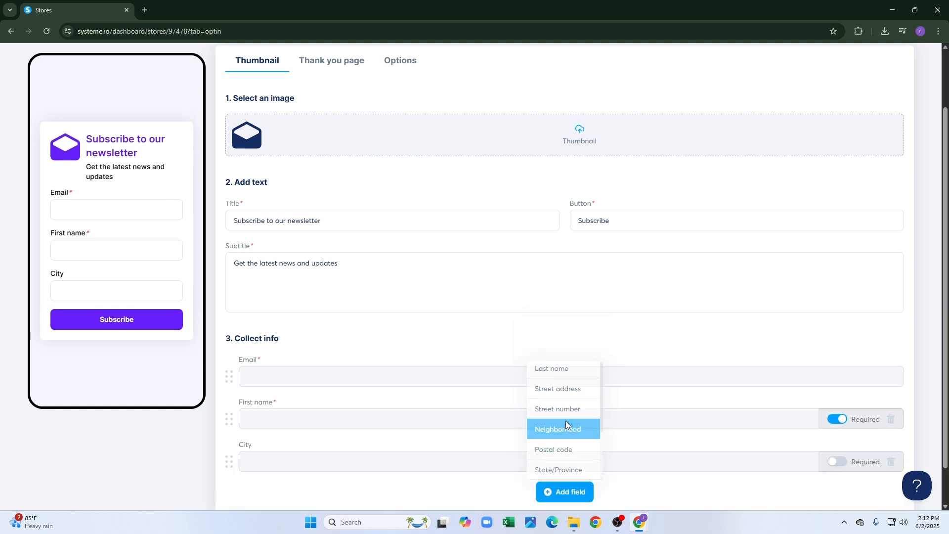
{"action": "left_click", "coordinate": [561, 443]}
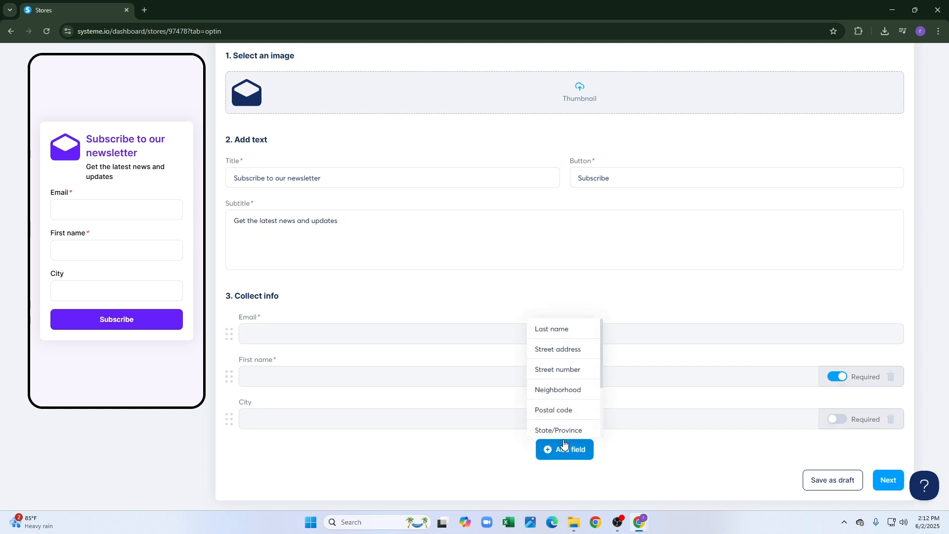
{"action": "left_click", "coordinate": [566, 410]}
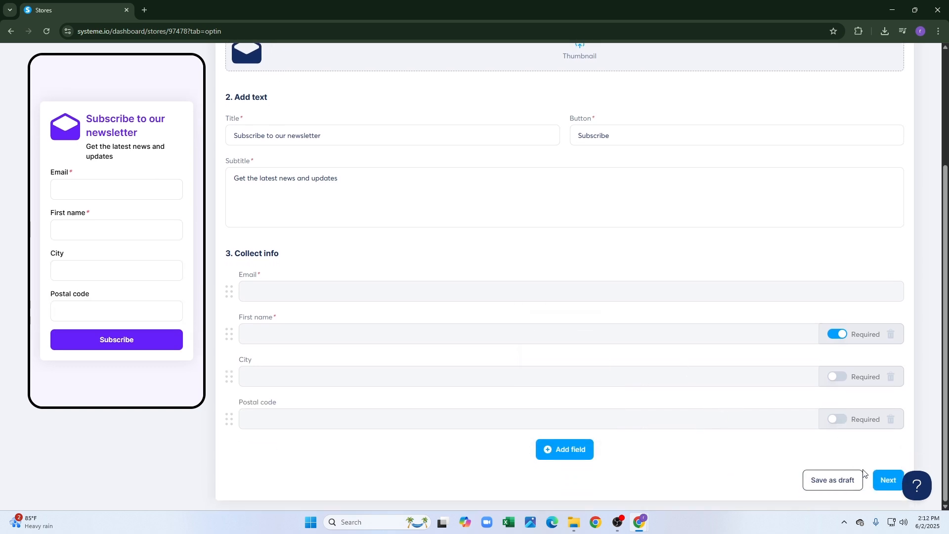
{"action": "left_click", "coordinate": [875, 480]}
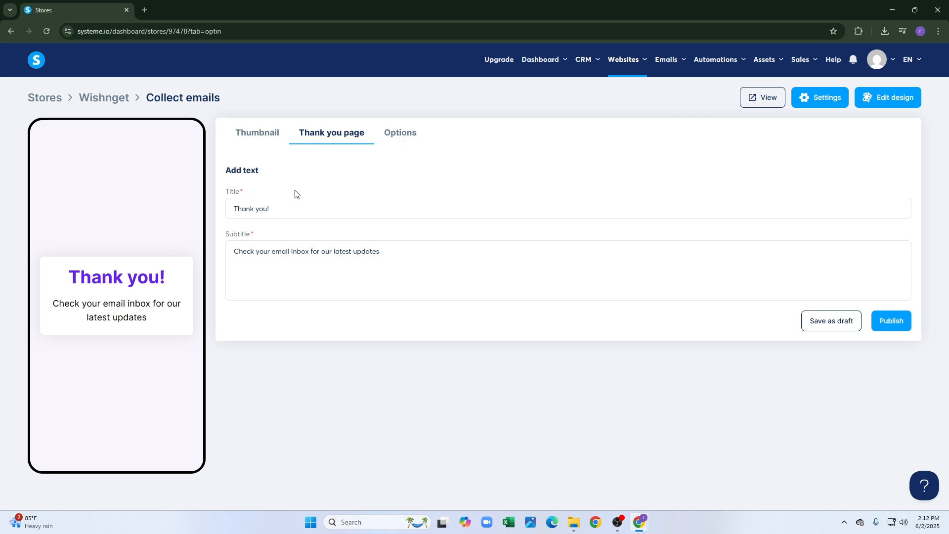
Retitle the thank-you page to 'Thank you visit us again!'.
{"action": "left_click", "coordinate": [298, 206]}
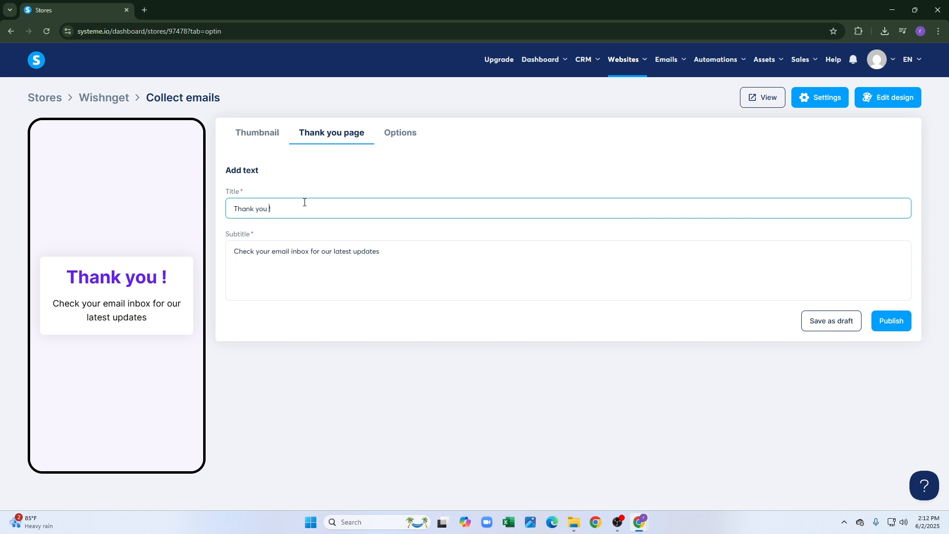
{"action": "type", "text": "visit "}
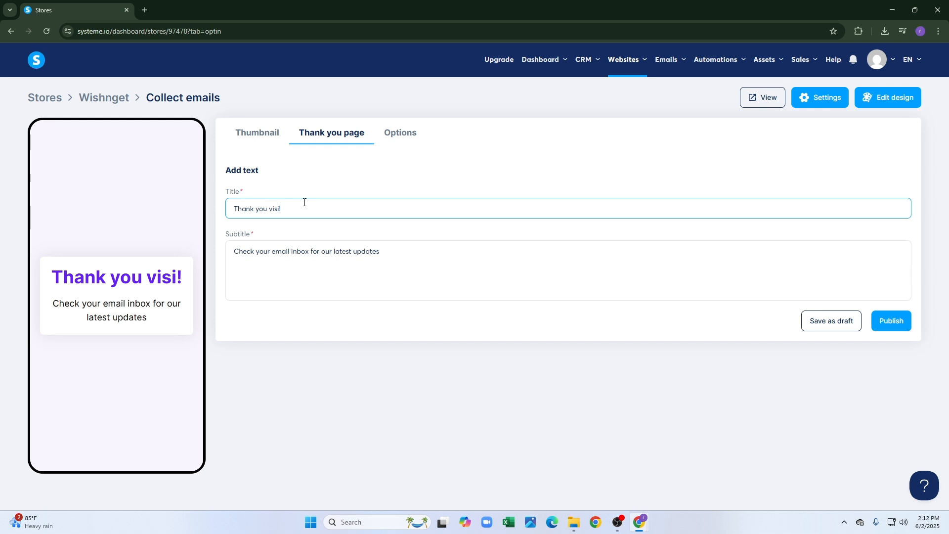
{"action": "type", "text": "us agai"}
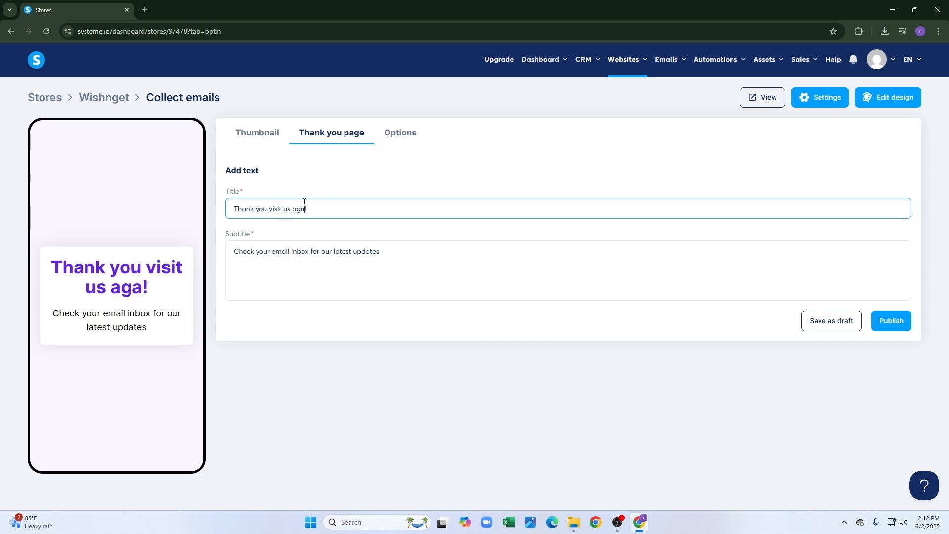
{"action": "type", "text": "n"}
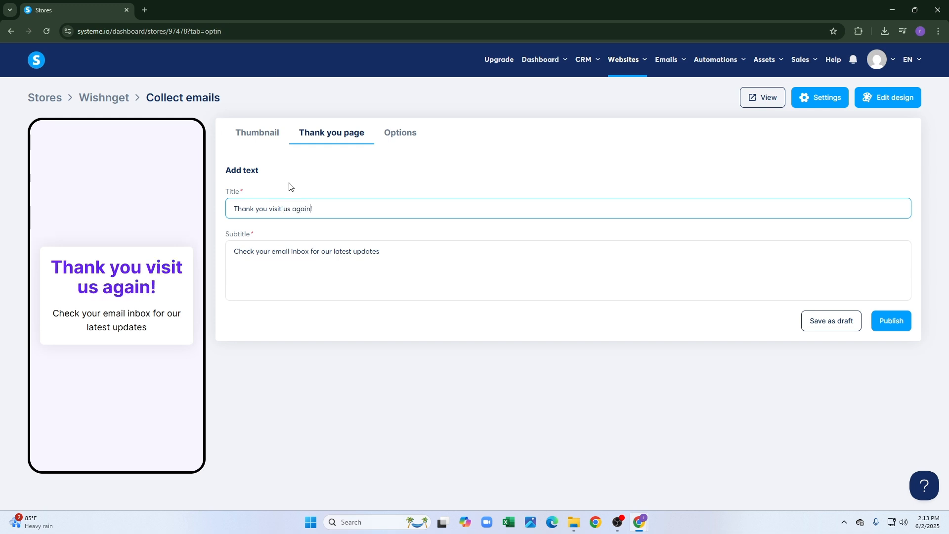
{"action": "left_click", "coordinate": [502, 275]}
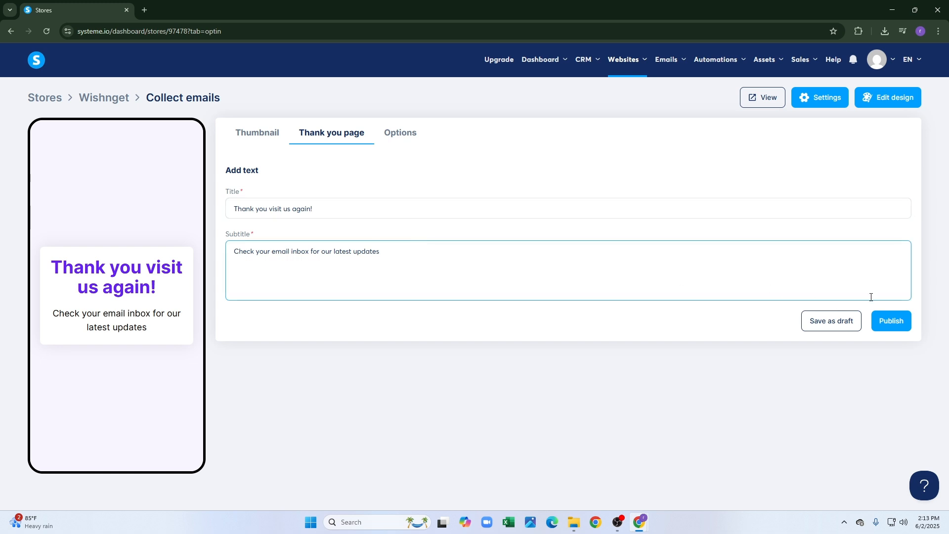
Publish the newsletter opt-in product and bring up the new-product type choices.
{"action": "left_click", "coordinate": [890, 321]}
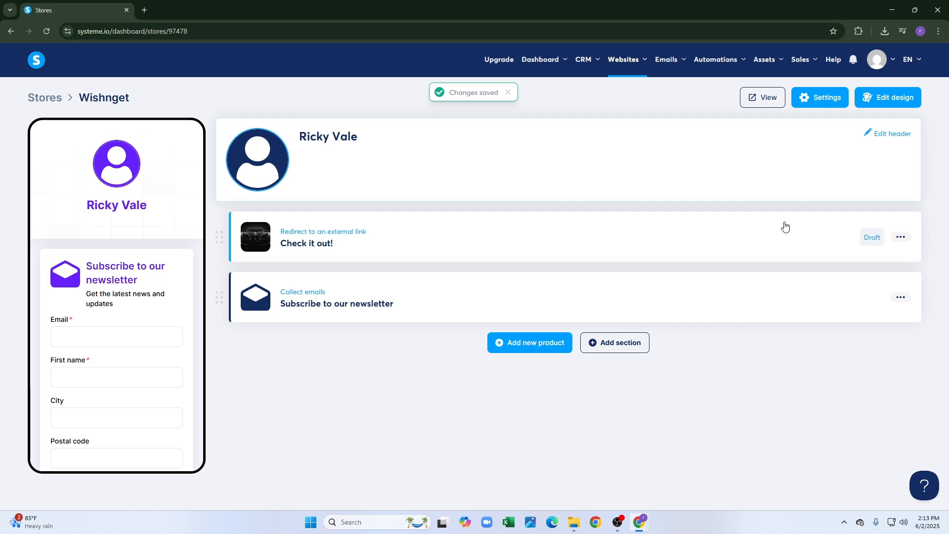
{"action": "scroll", "coordinate": [129, 304], "scroll_direction": "down", "scroll_amount": 1}
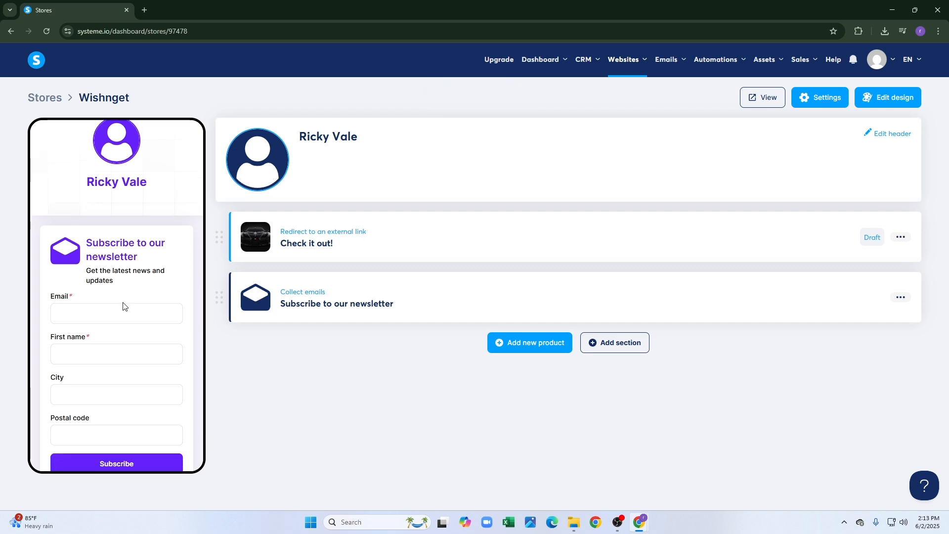
{"action": "scroll", "coordinate": [140, 309], "scroll_direction": "up", "scroll_amount": 1}
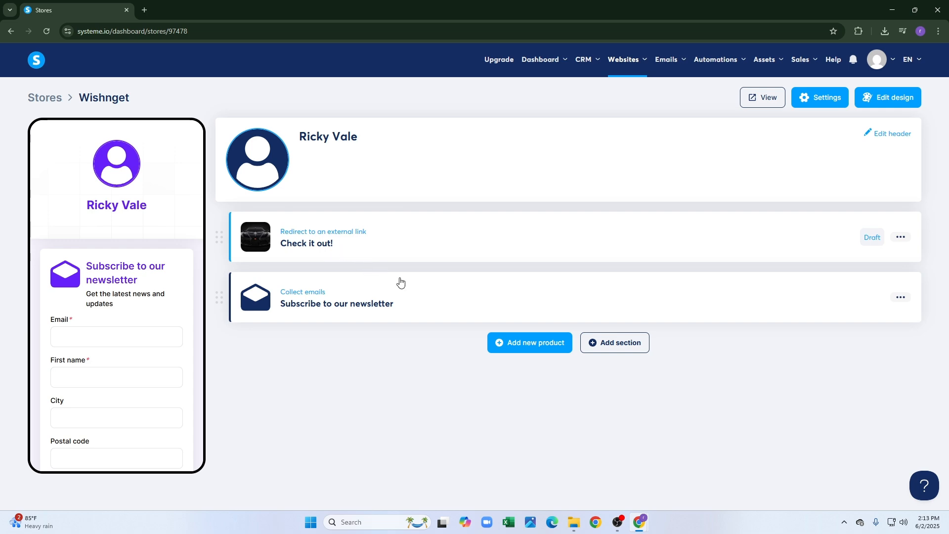
{"action": "left_click", "coordinate": [551, 351]}
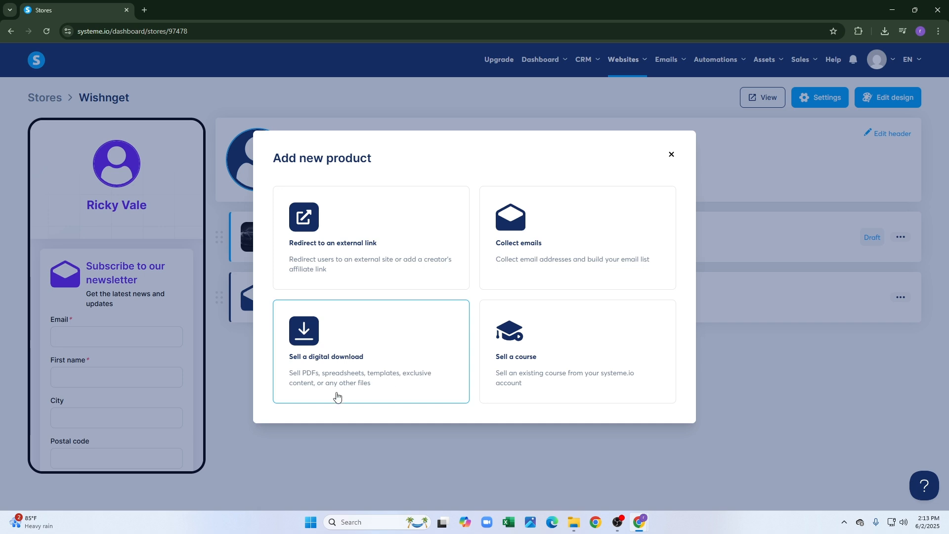
Create a digital download product titled 'Marketing & Digital Presence' with a Buy button.
{"action": "left_click", "coordinate": [388, 376]}
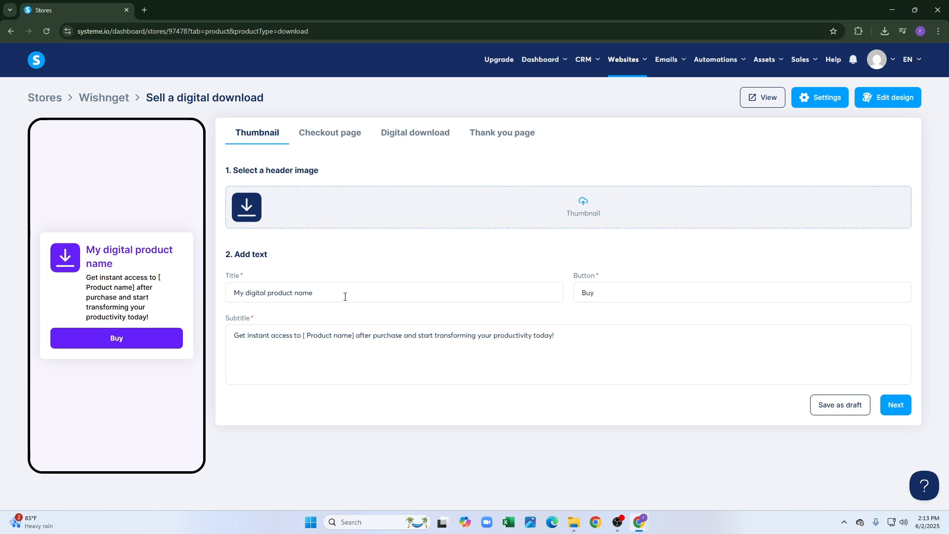
{"action": "left_click_drag", "start_coordinate": [345, 295], "coordinate": [185, 315]}
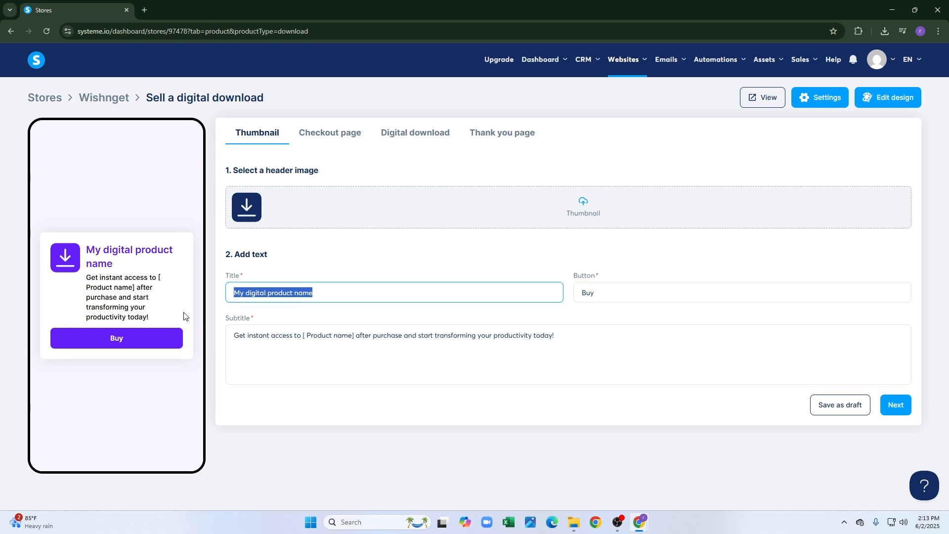
{"action": "type", "text": "Marke"}
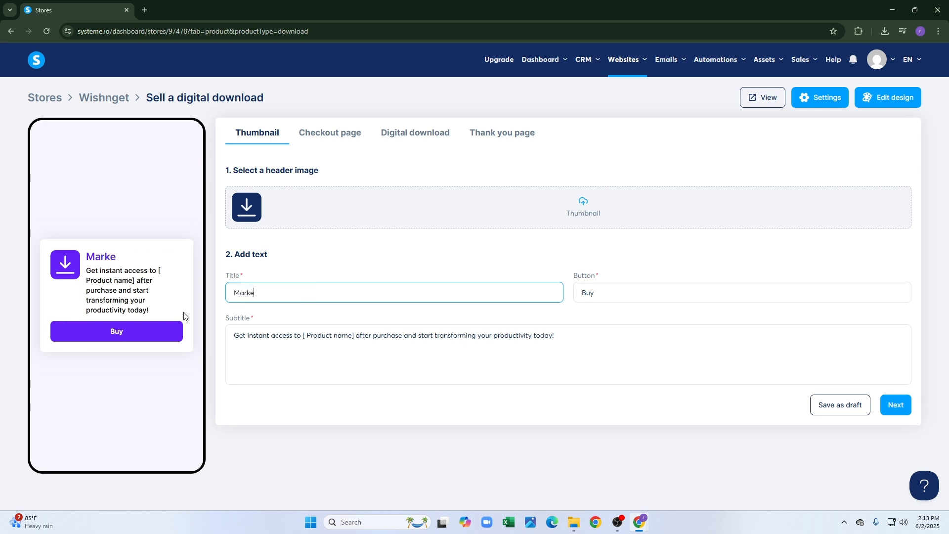
{"action": "type", "text": "ting & Digital "}
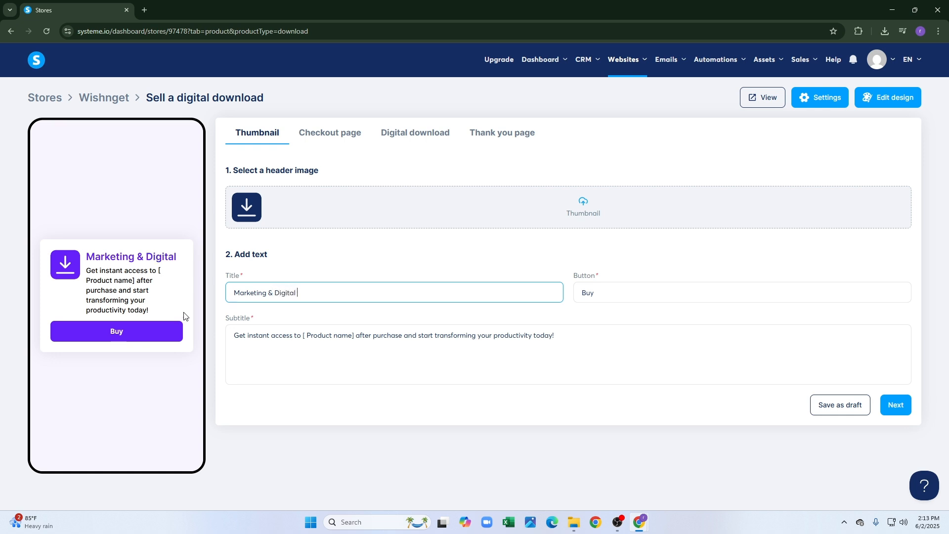
{"action": "type", "text": "Presence"}
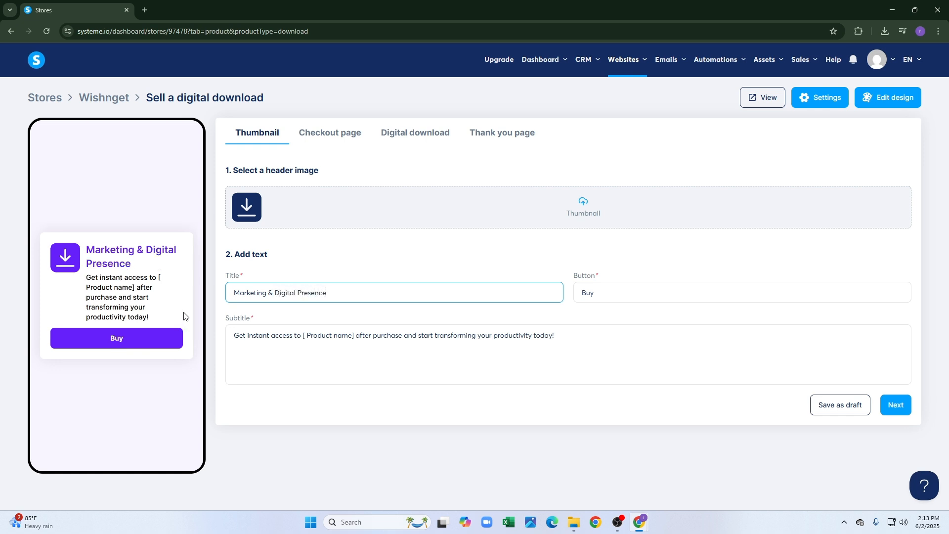
{"action": "left_click", "coordinate": [626, 296]}
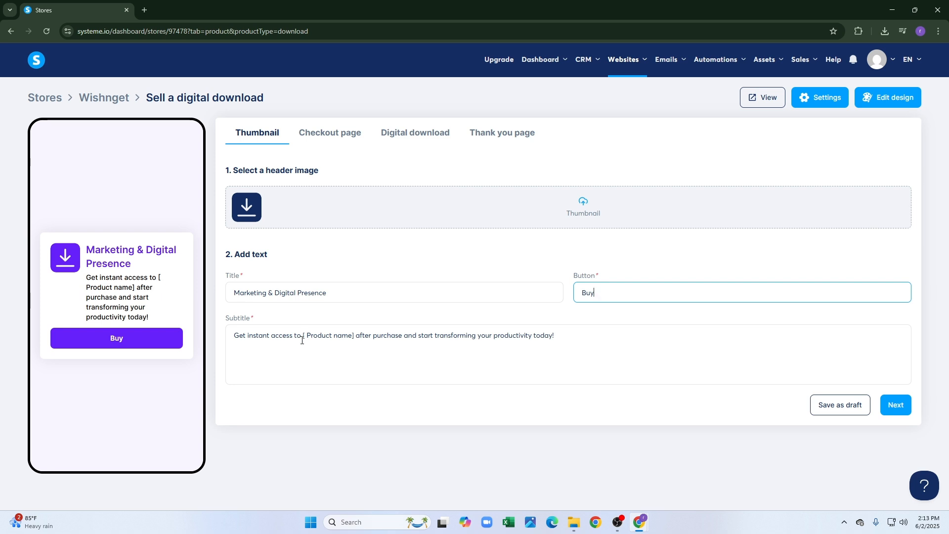
Replace the [ Product name] placeholder in the subtitle with the pasted product title.
{"action": "left_click_drag", "start_coordinate": [307, 336], "coordinate": [355, 339]}
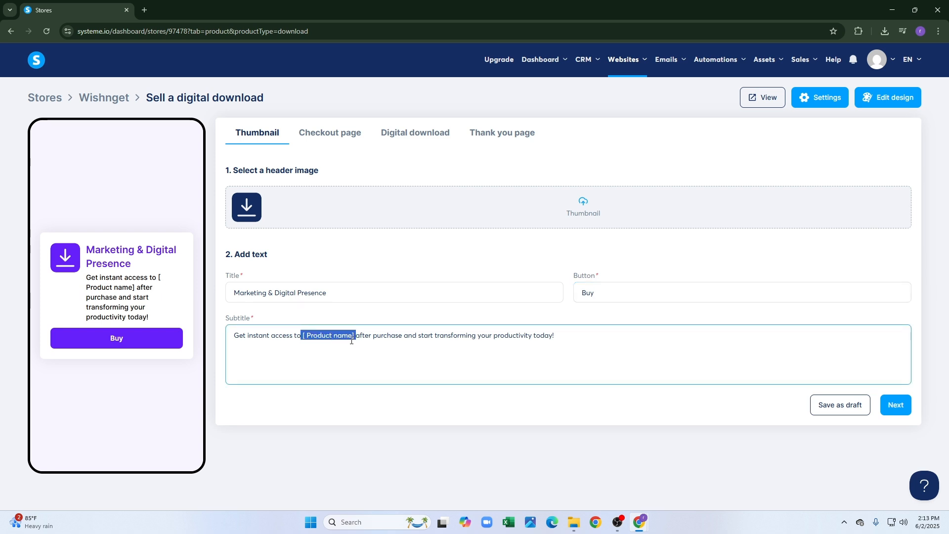
{"action": "key", "text": "BackSpace"}
{"action": "left_click_drag", "start_coordinate": [328, 295], "coordinate": [183, 301]}
{"action": "key", "text": "ctrl+c"}
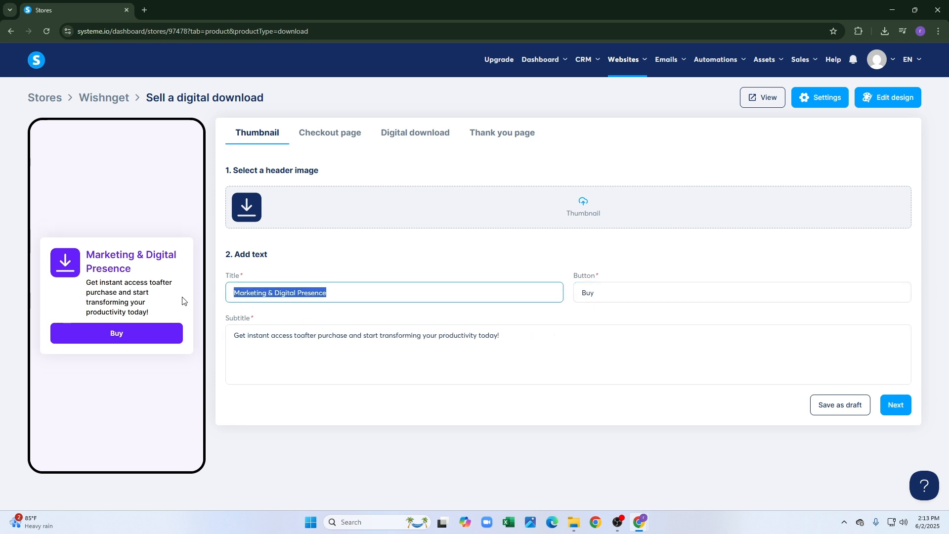
{"action": "left_click", "coordinate": [299, 335]}
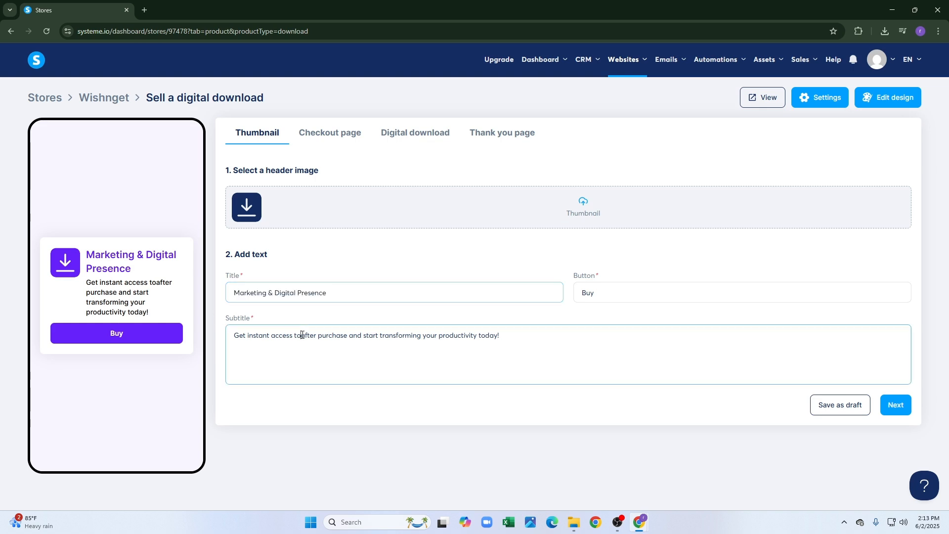
{"action": "key", "text": "ctrl+v"}
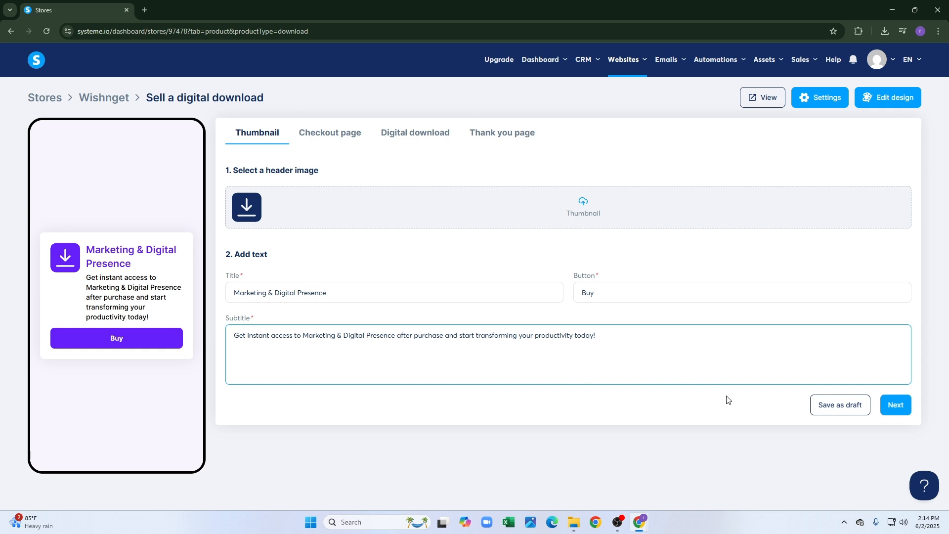
Set the first black sports car photo, cropped, as the checkout page image.
{"action": "left_click", "coordinate": [896, 405]}
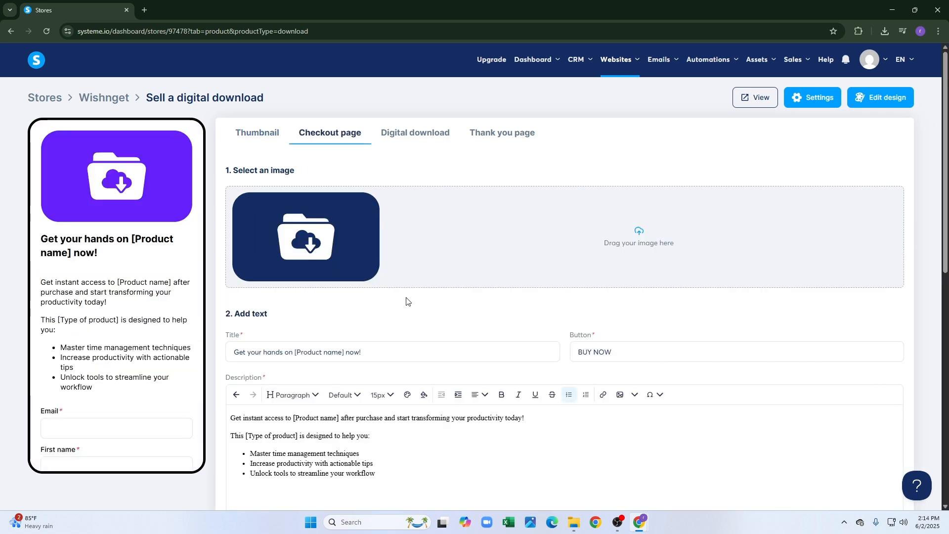
{"action": "left_click", "coordinate": [647, 244]}
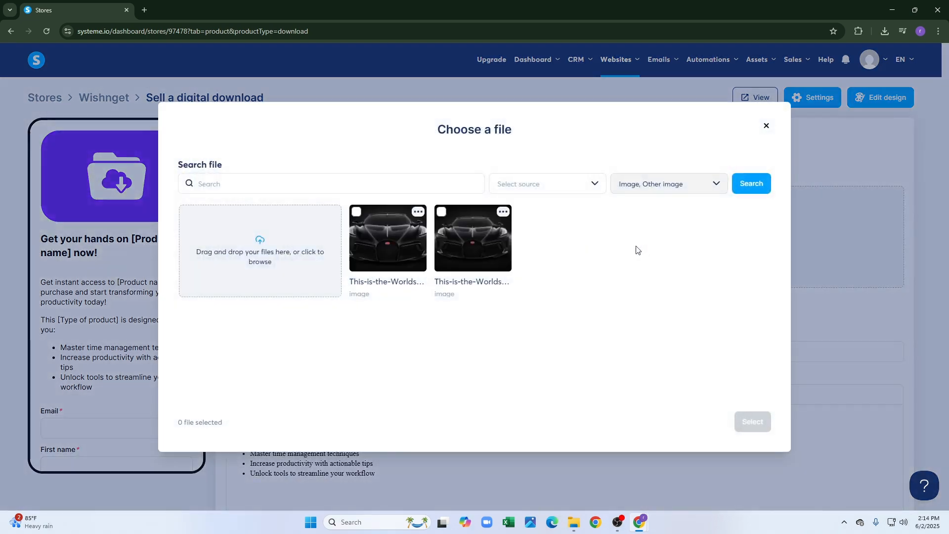
{"action": "left_click", "coordinate": [399, 243]}
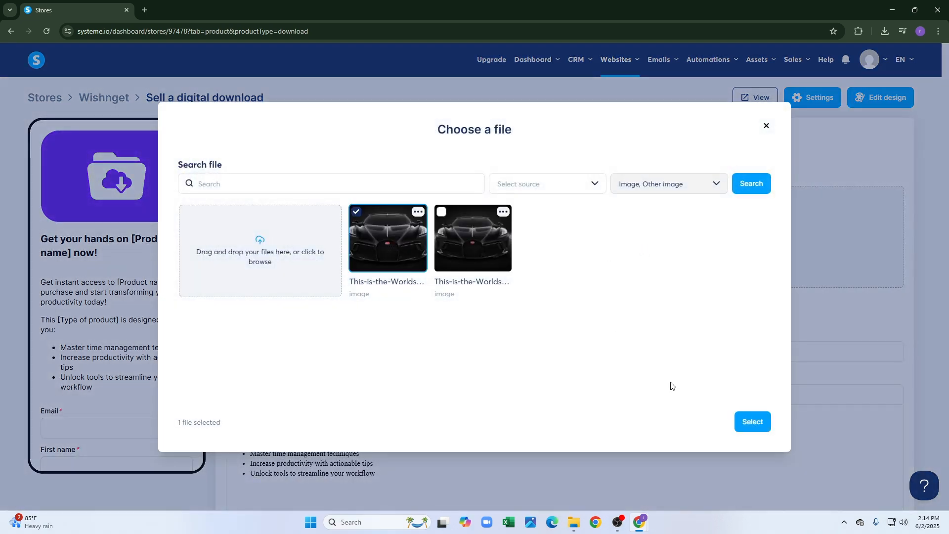
{"action": "left_click", "coordinate": [745, 421]}
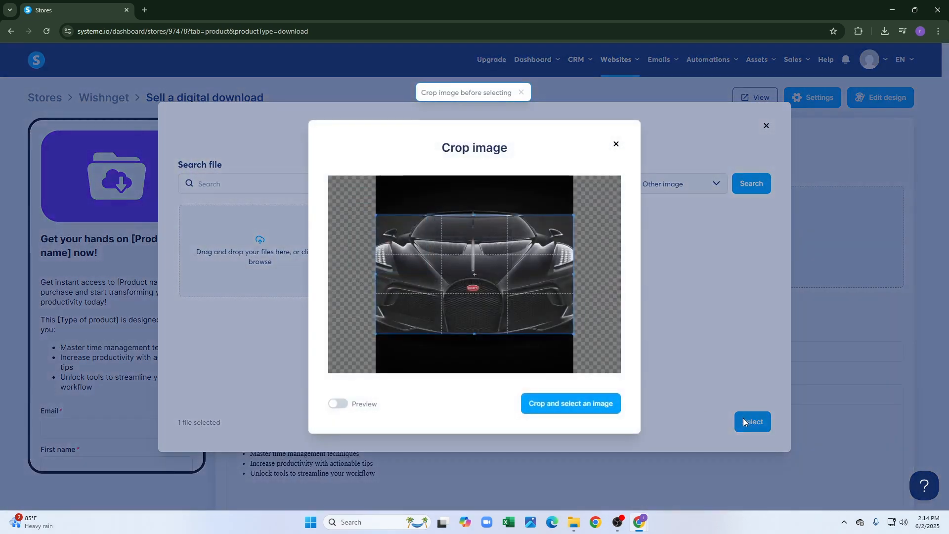
{"action": "left_click", "coordinate": [607, 403]}
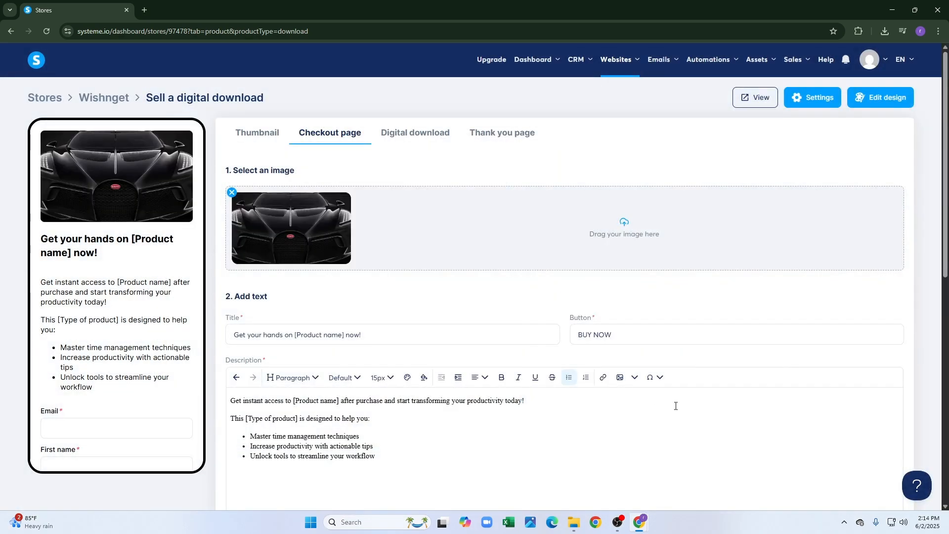
{"action": "scroll", "coordinate": [664, 389], "scroll_direction": "down", "scroll_amount": 1}
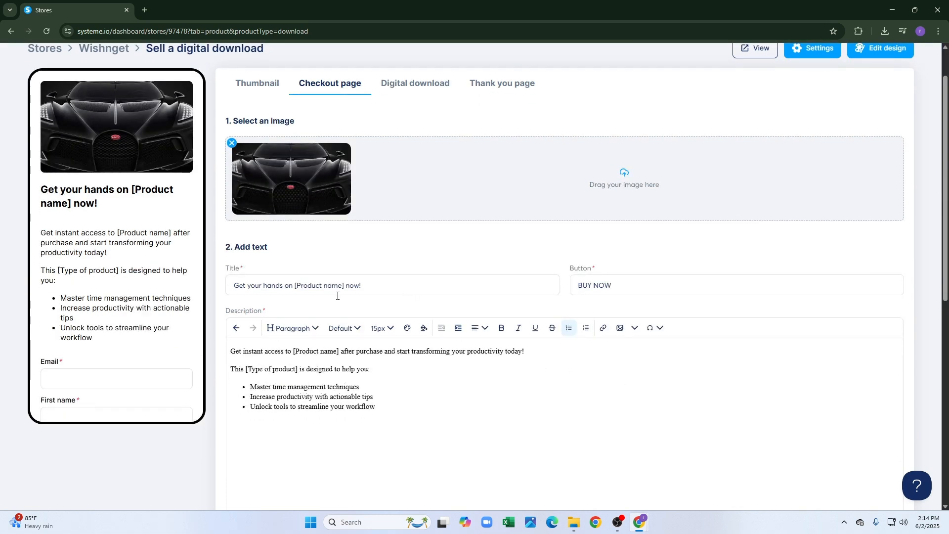
Replace [Product name] in the checkout title with 'Marketing & Digital Presence'.
{"action": "left_click_drag", "start_coordinate": [344, 288], "coordinate": [295, 283]}
{"action": "key", "text": "ctrl+v"}
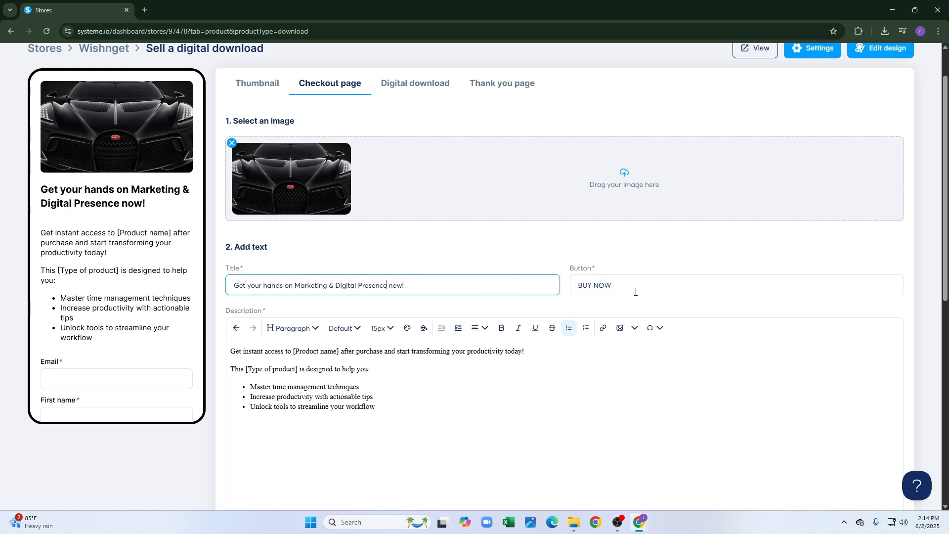
{"action": "scroll", "coordinate": [268, 362], "scroll_direction": "down", "scroll_amount": 2}
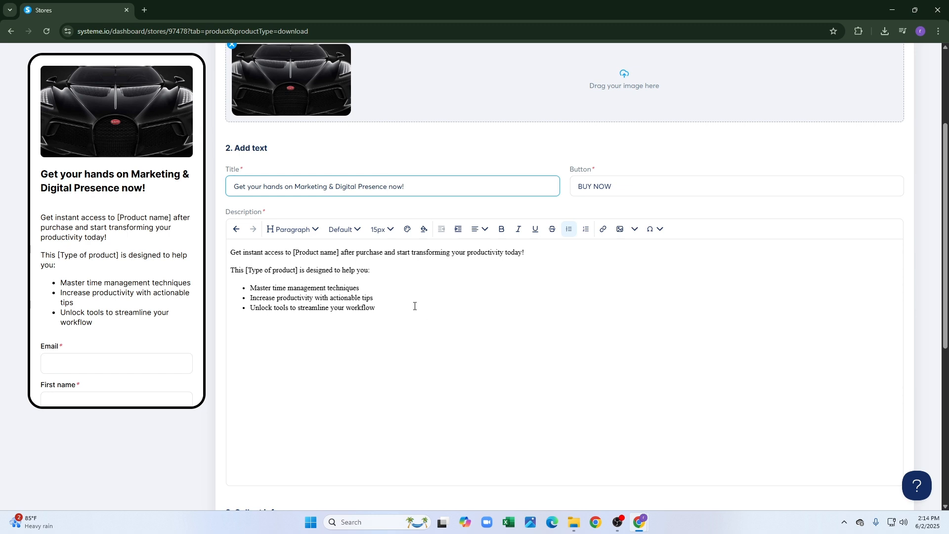
Fill the description placeholders with 'Marketing & Digital Presence' and 'Growth PDF'.
{"action": "left_click_drag", "start_coordinate": [340, 253], "coordinate": [294, 253]}
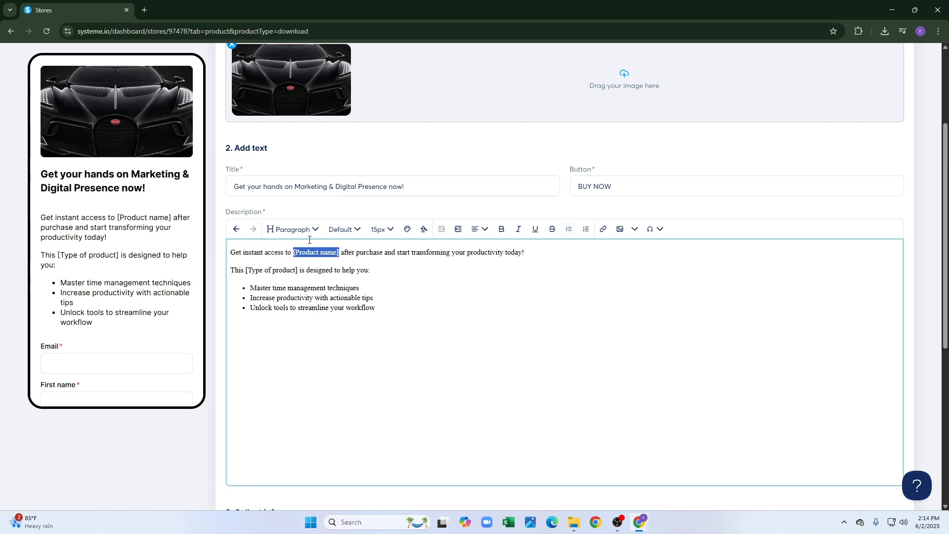
{"action": "key", "text": "ctrl+v"}
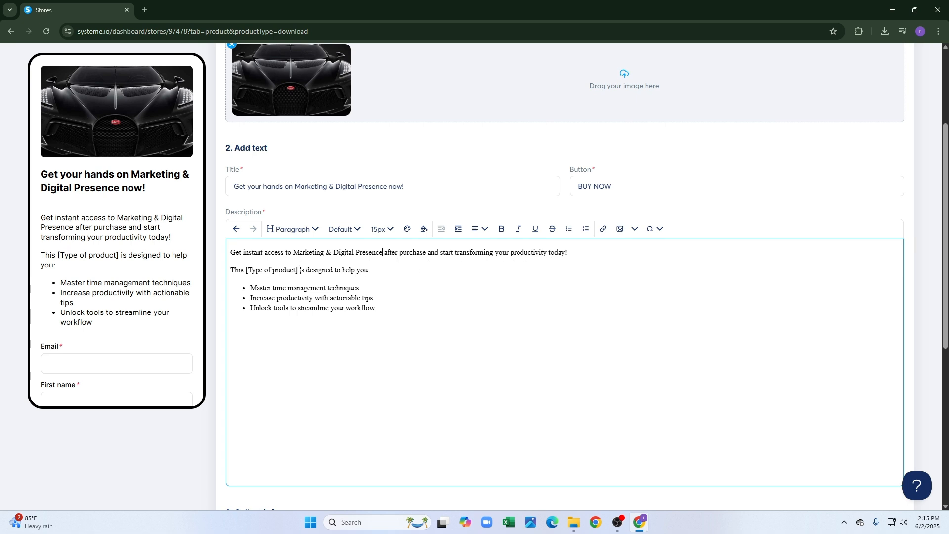
{"action": "left_click_drag", "start_coordinate": [297, 273], "coordinate": [250, 271]}
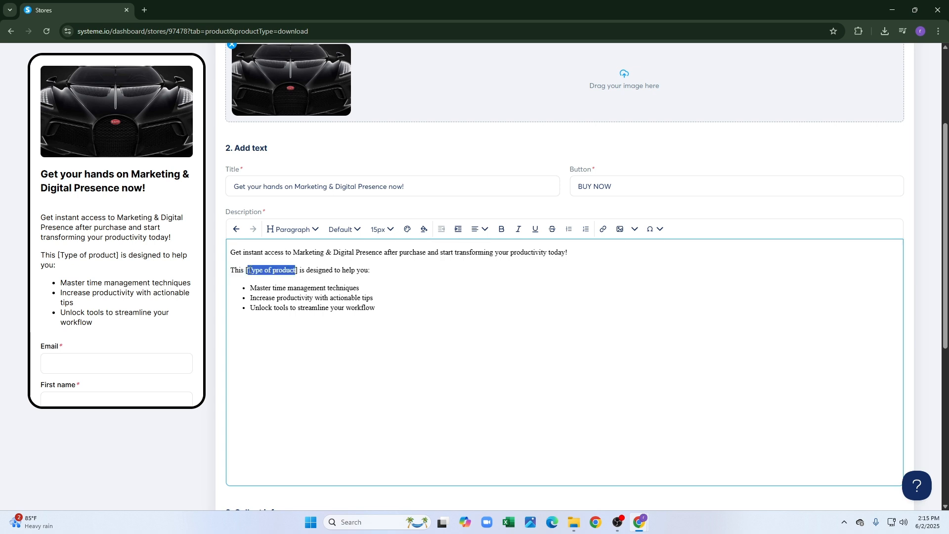
{"action": "key", "text": "BackSpace"}
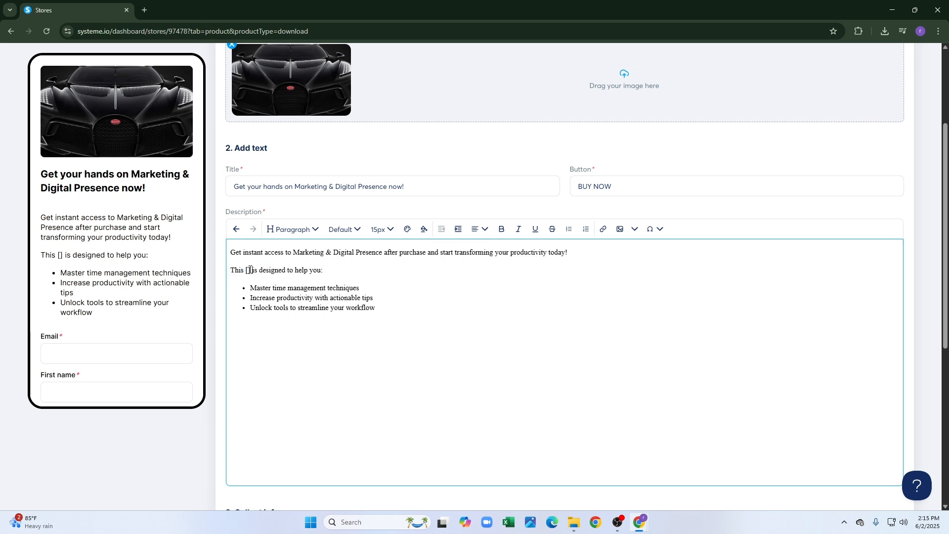
{"action": "key", "text": "BackSpace"}
{"action": "key", "text": "BackSpace"}
{"action": "key", "text": "BackSpace"}
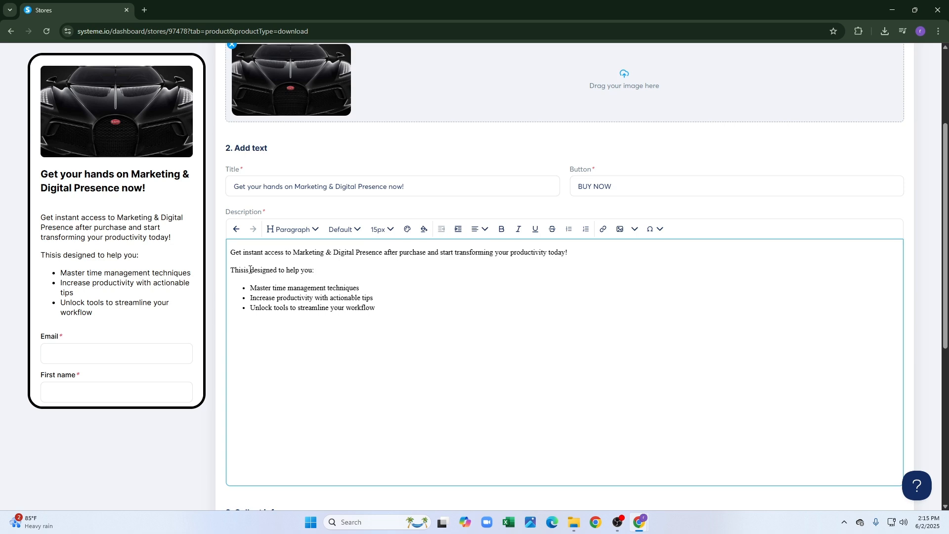
{"action": "type", "text": "Gr"}
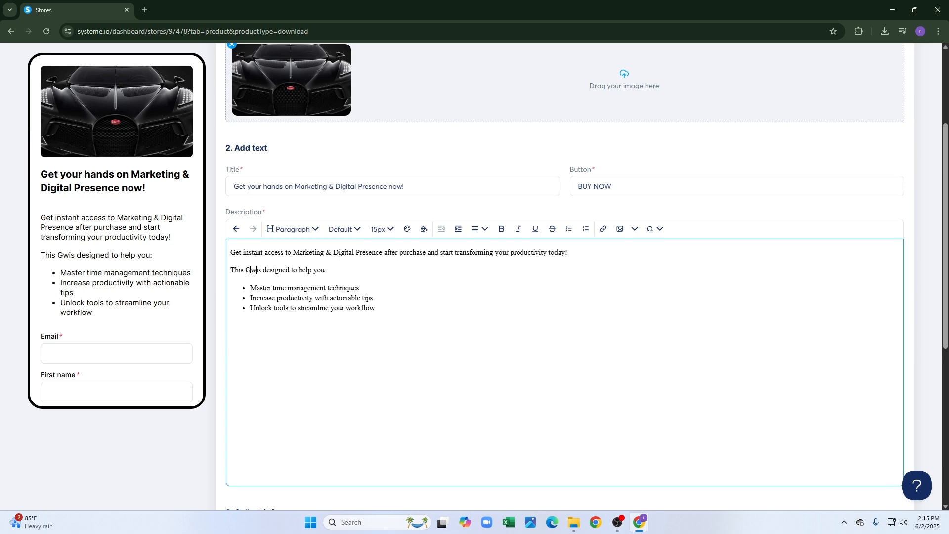
{"action": "type", "text": "owth"}
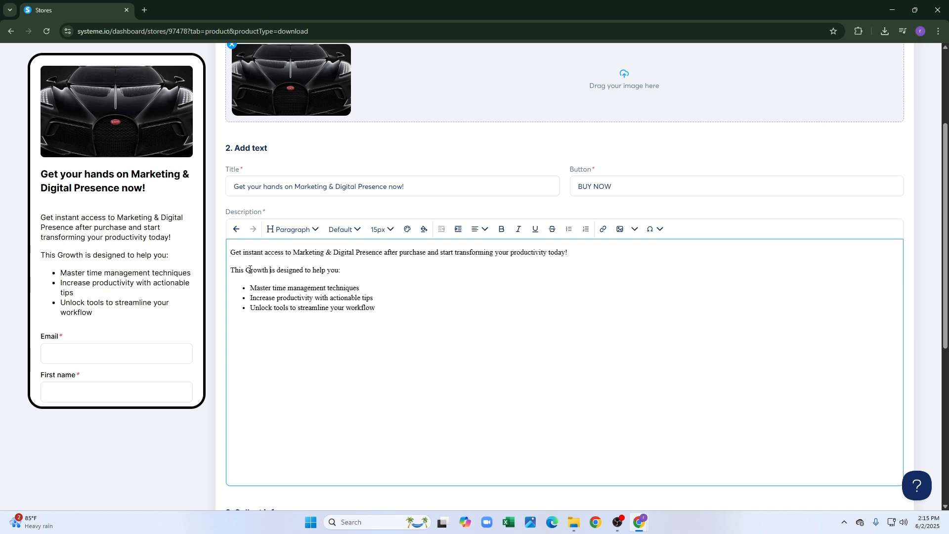
{"action": "type", "text": " PDF"}
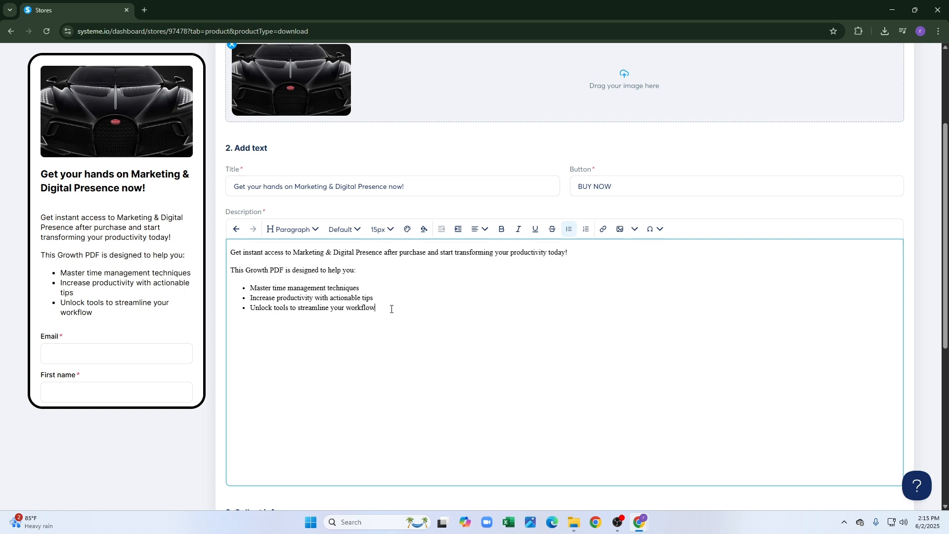
Add a final description bullet reading 'Make your digital presence'.
{"action": "key", "text": "Return"}
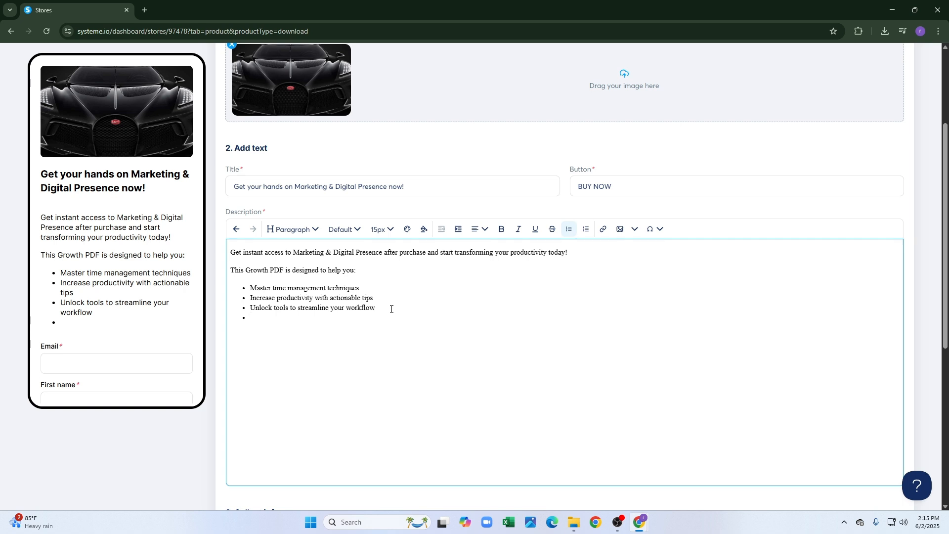
{"action": "type", "text": "MAike"}
{"action": "key", "text": "BackSpace"}
{"action": "key", "text": "BackSpace"}
{"action": "key", "text": "BackSpace"}
{"action": "type", "text": "ake your disgi"}
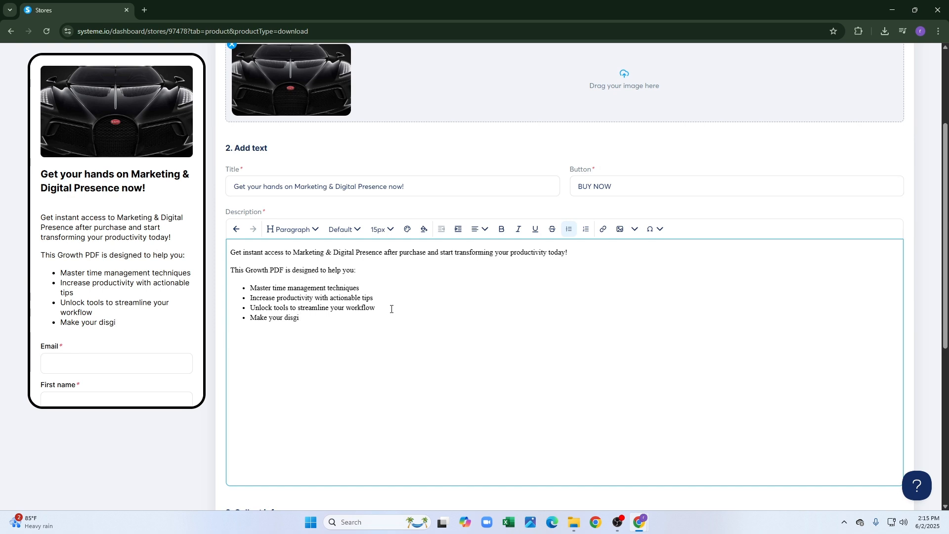
{"action": "key", "text": "BackSpace"}
{"action": "key", "text": "BackSpace"}
{"action": "type", "text": "gital presence"}
Add Last name, Postal code and State/Province fields to the checkout form.
{"action": "scroll", "coordinate": [268, 369], "scroll_direction": "down", "scroll_amount": 6}
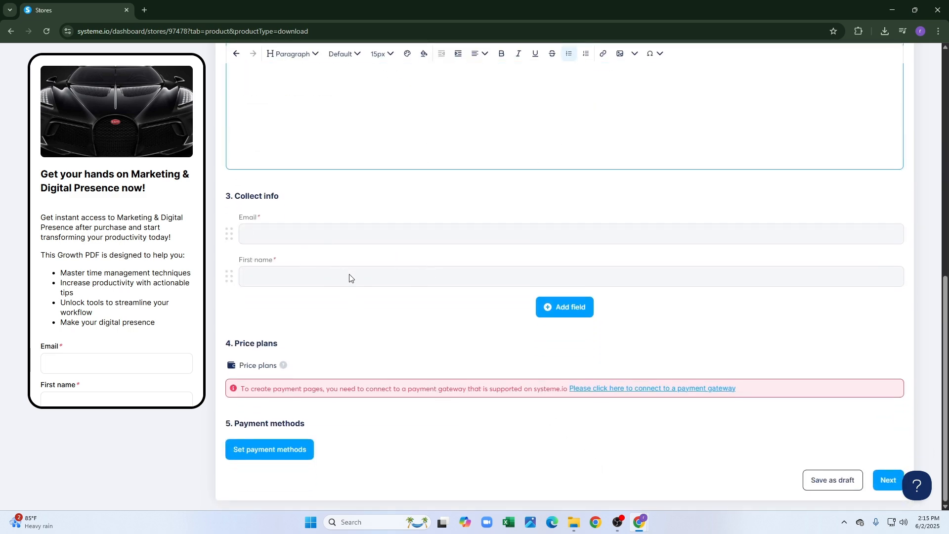
{"action": "left_click", "coordinate": [559, 306]}
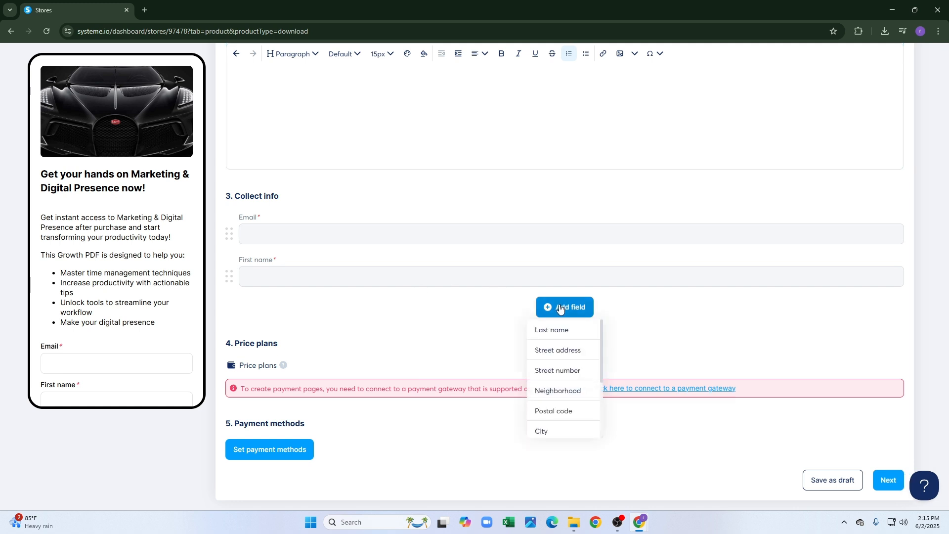
{"action": "left_click", "coordinate": [572, 338]}
{"action": "left_click", "coordinate": [576, 352]}
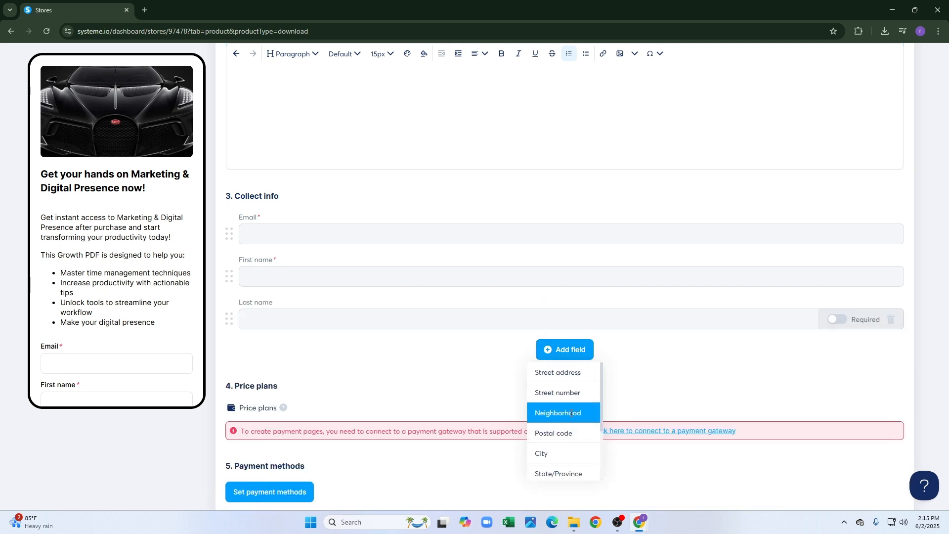
{"action": "left_click", "coordinate": [563, 432]}
{"action": "left_click", "coordinate": [577, 391]}
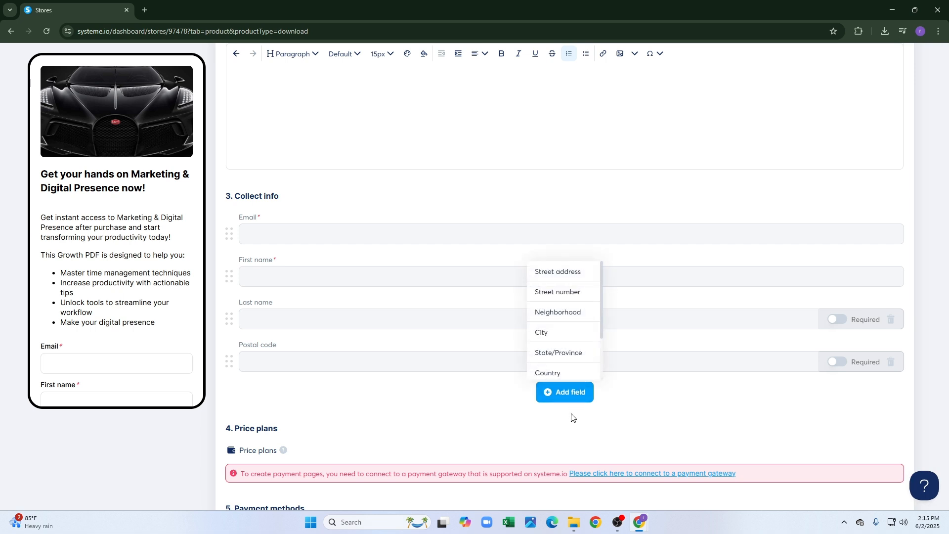
{"action": "left_click", "coordinate": [570, 353]}
Add City and Country checkout fields and open payment gateway settings in a new tab.
{"action": "left_click", "coordinate": [575, 433]}
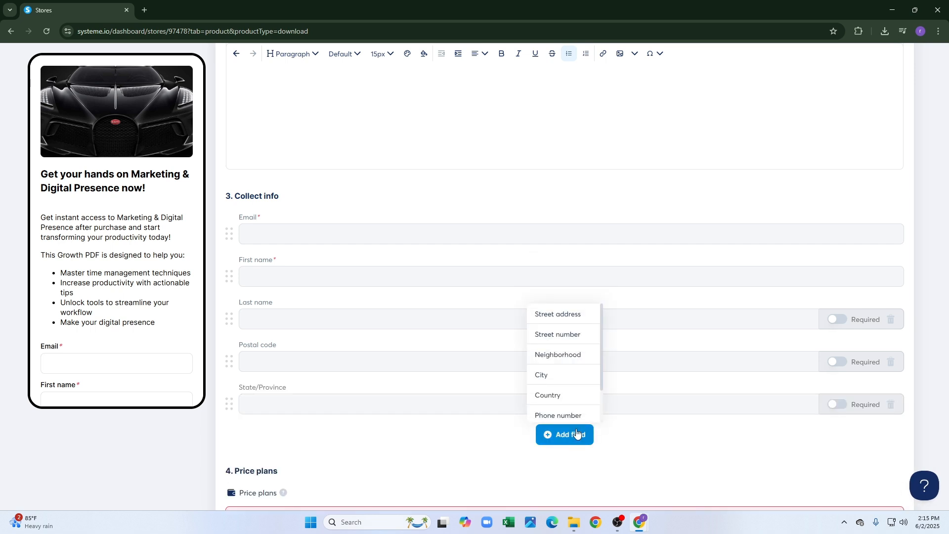
{"action": "left_click", "coordinate": [568, 373]}
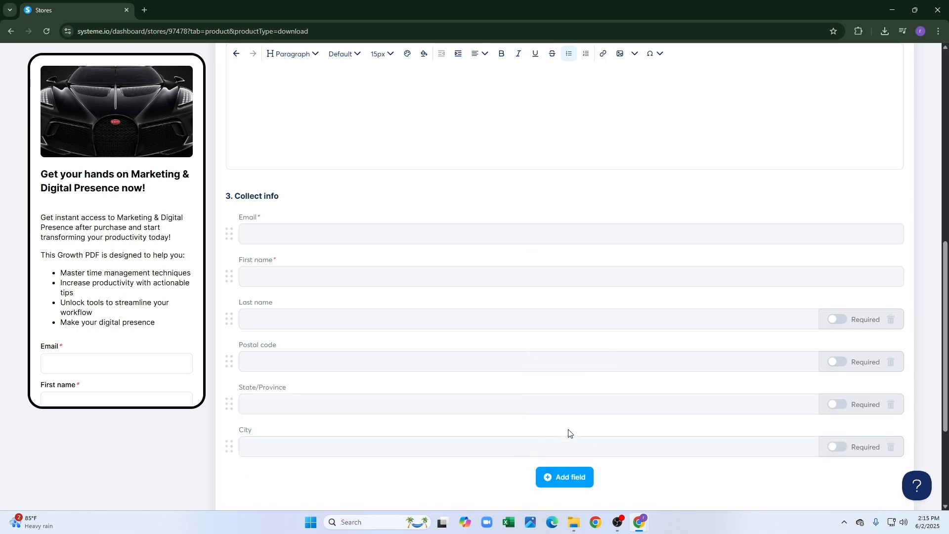
{"action": "left_click", "coordinate": [571, 477]}
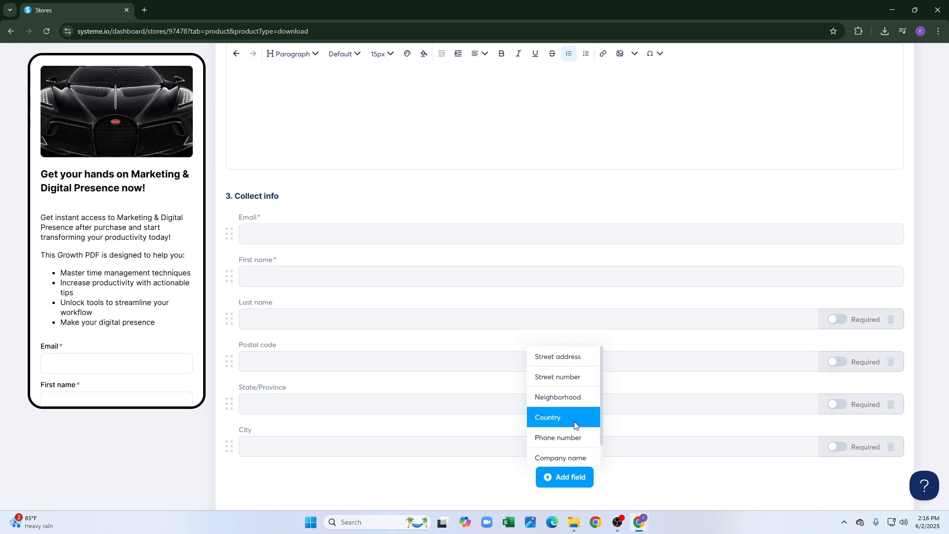
{"action": "left_click", "coordinate": [574, 425]}
{"action": "scroll", "coordinate": [576, 419], "scroll_direction": "down", "scroll_amount": 4}
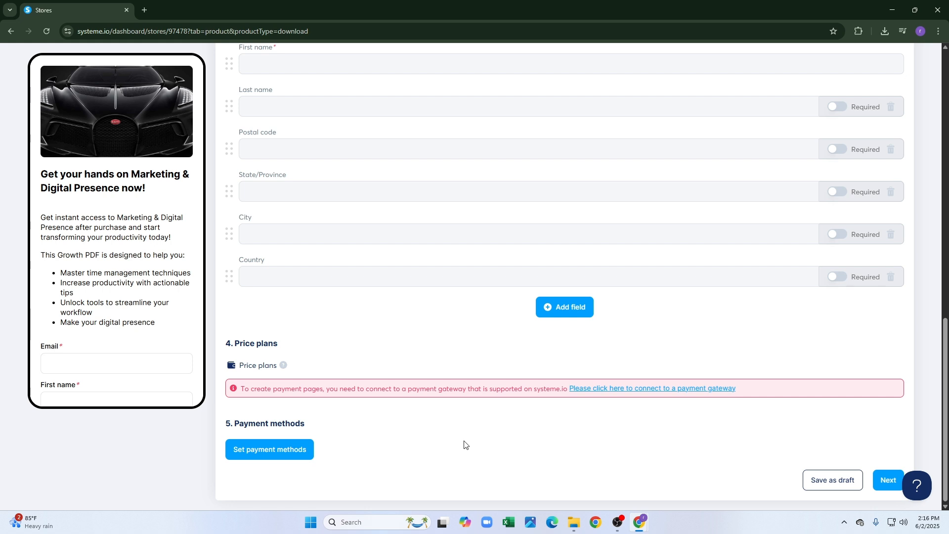
{"action": "left_click", "coordinate": [676, 390]}
Look over the available payment gateways in the settings tab.
{"action": "left_click", "coordinate": [167, 10]}
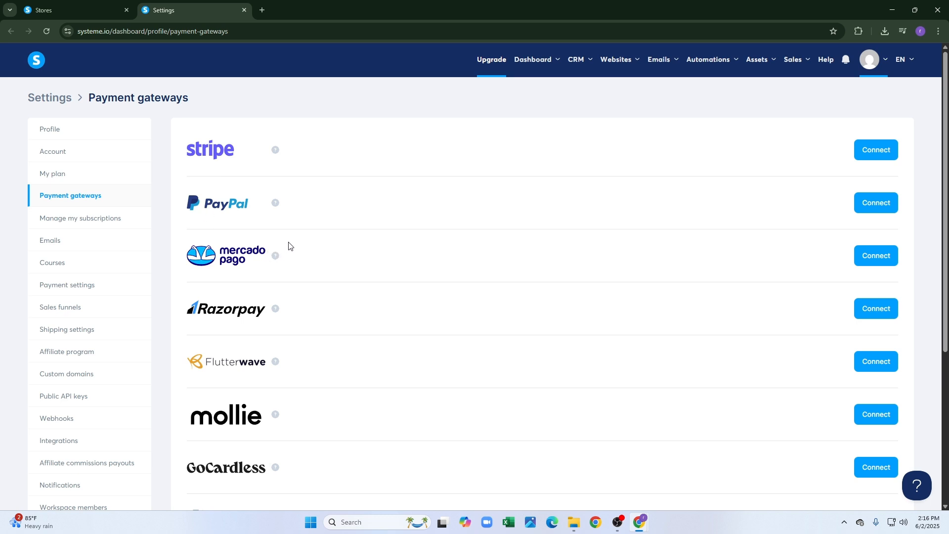
{"action": "scroll", "coordinate": [291, 244], "scroll_direction": "down", "scroll_amount": 3}
{"action": "scroll", "coordinate": [284, 241], "scroll_direction": "down", "scroll_amount": 2}
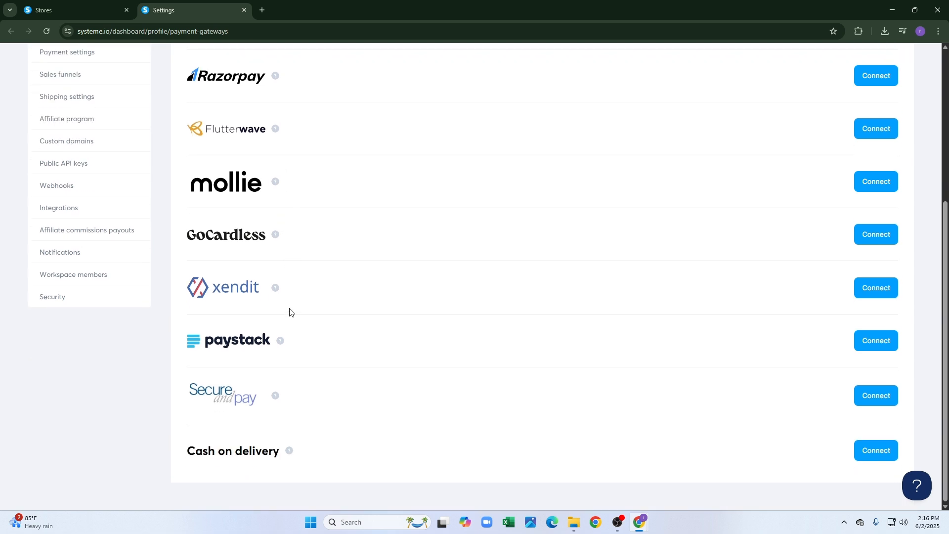
{"action": "scroll", "coordinate": [302, 373], "scroll_direction": "up", "scroll_amount": 5}
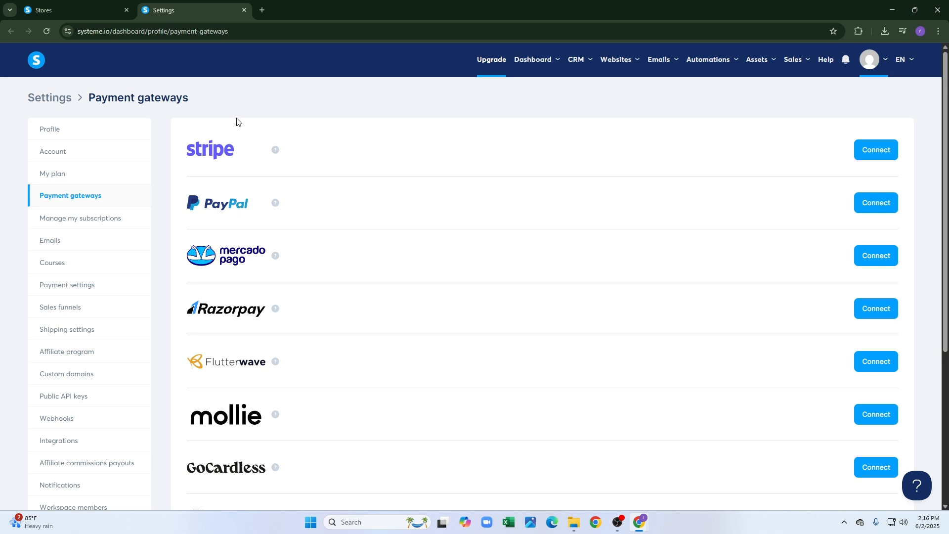
Review profile, account, plan, affiliate program and custom domain settings, then return to the Stores tab.
{"action": "left_click", "coordinate": [82, 129]}
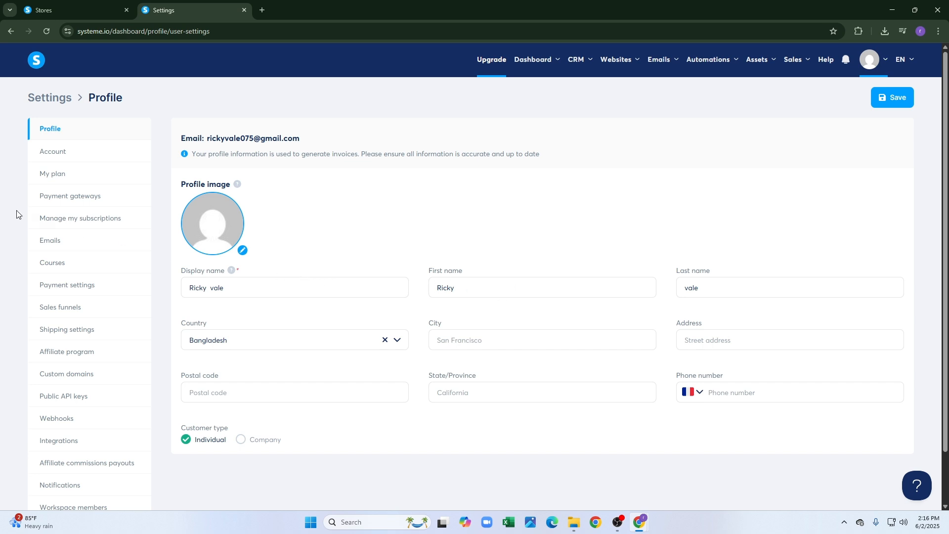
{"action": "left_click", "coordinate": [93, 176]}
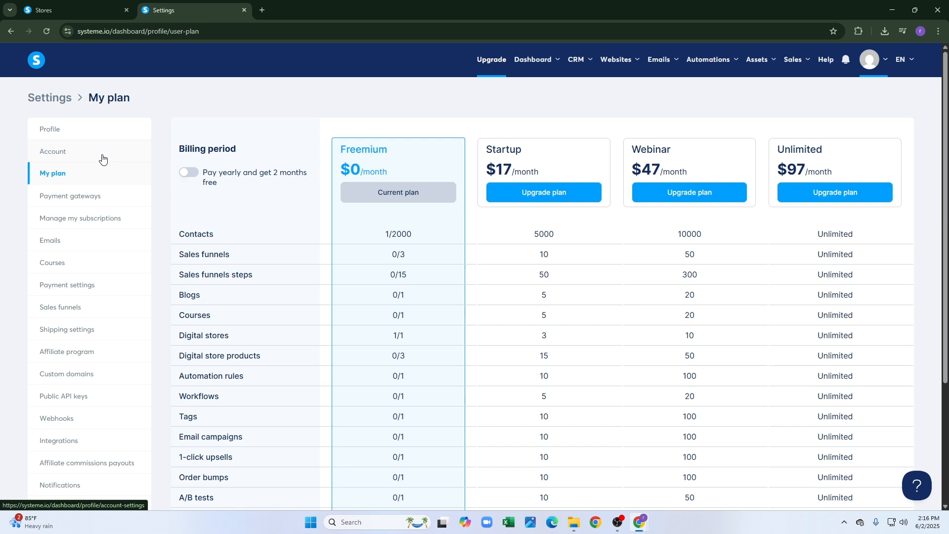
{"action": "left_click", "coordinate": [102, 157]}
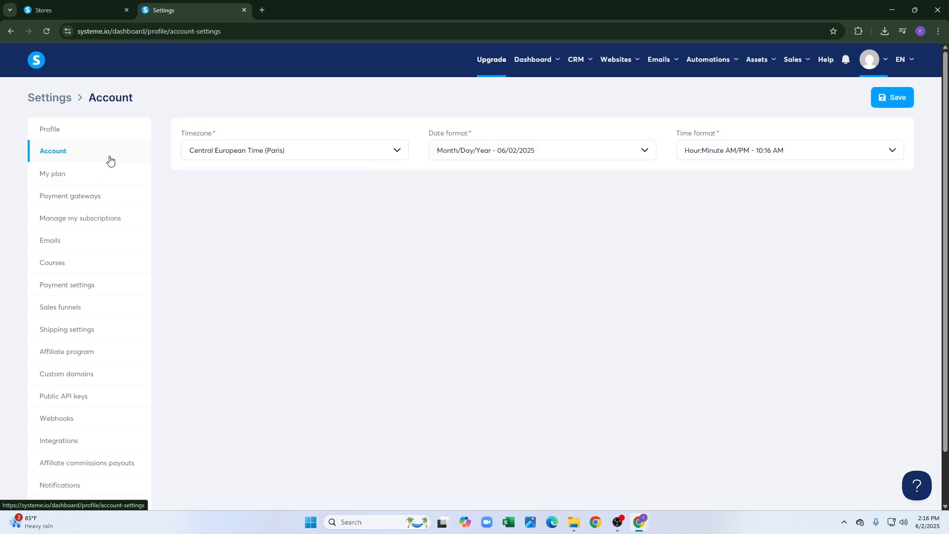
{"action": "left_click", "coordinate": [106, 174]}
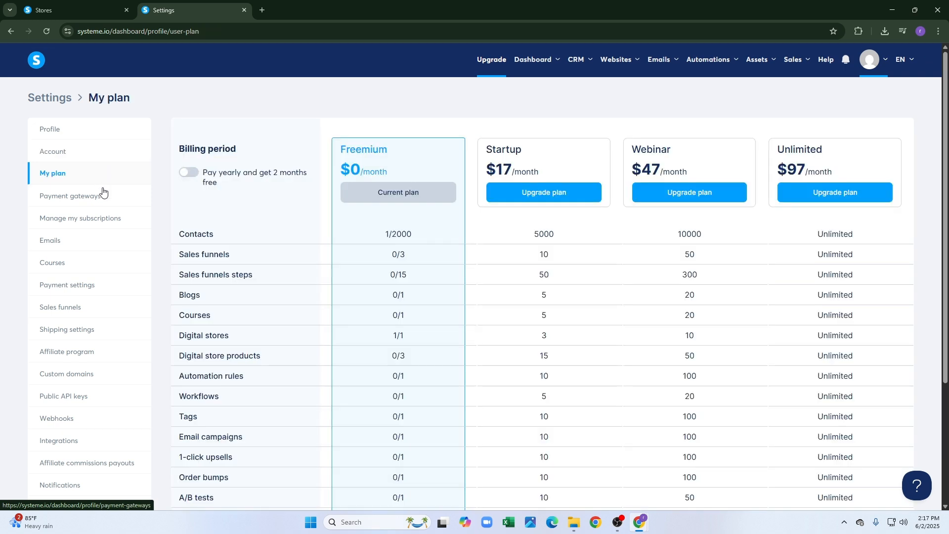
{"action": "left_click", "coordinate": [105, 355]}
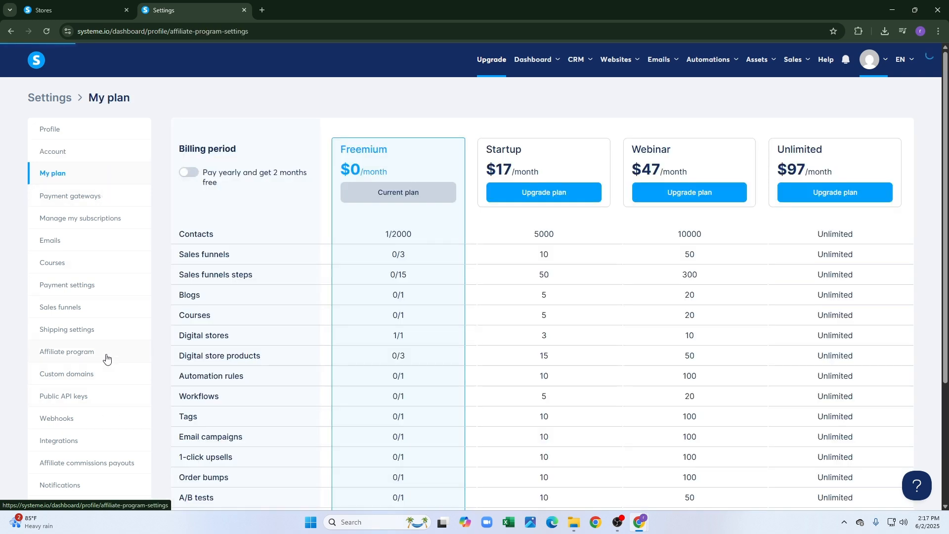
{"action": "left_click", "coordinate": [108, 374]}
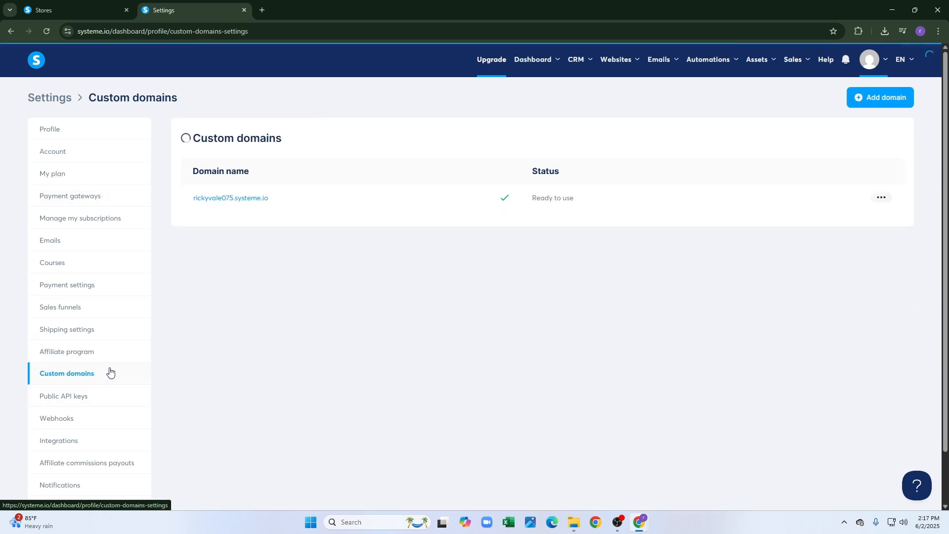
{"action": "scroll", "coordinate": [118, 332], "scroll_direction": "down", "scroll_amount": 1}
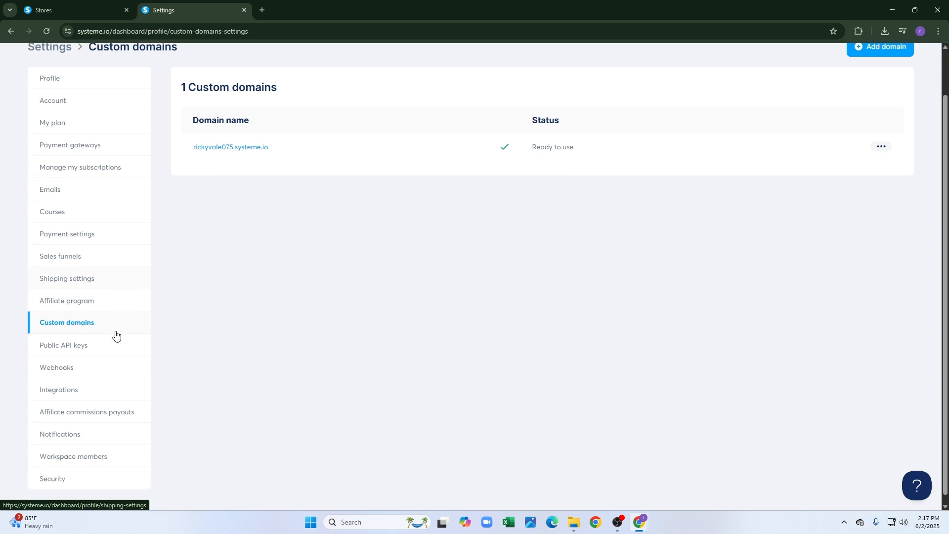
{"action": "left_click", "coordinate": [74, 10]}
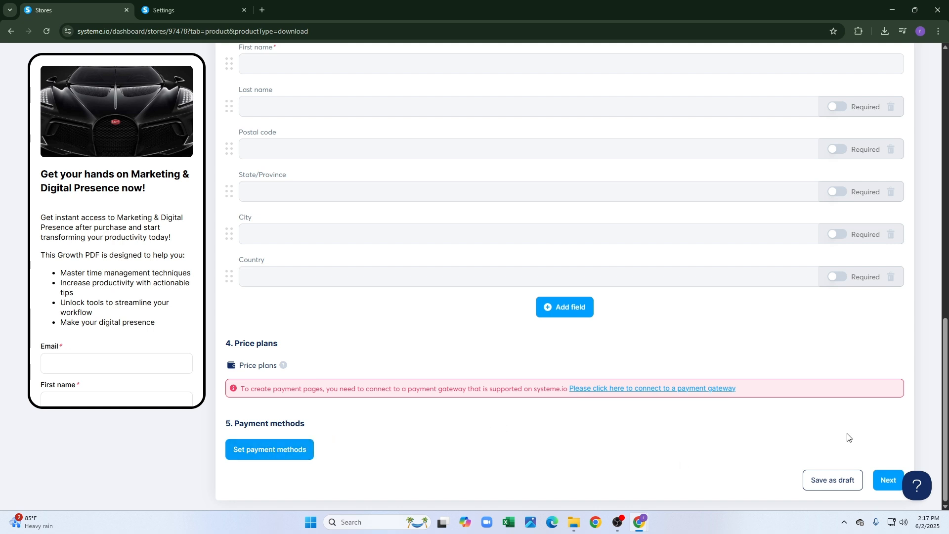
Name the digital download product 'Marketing & Digital Presence'.
{"action": "left_click", "coordinate": [881, 479]}
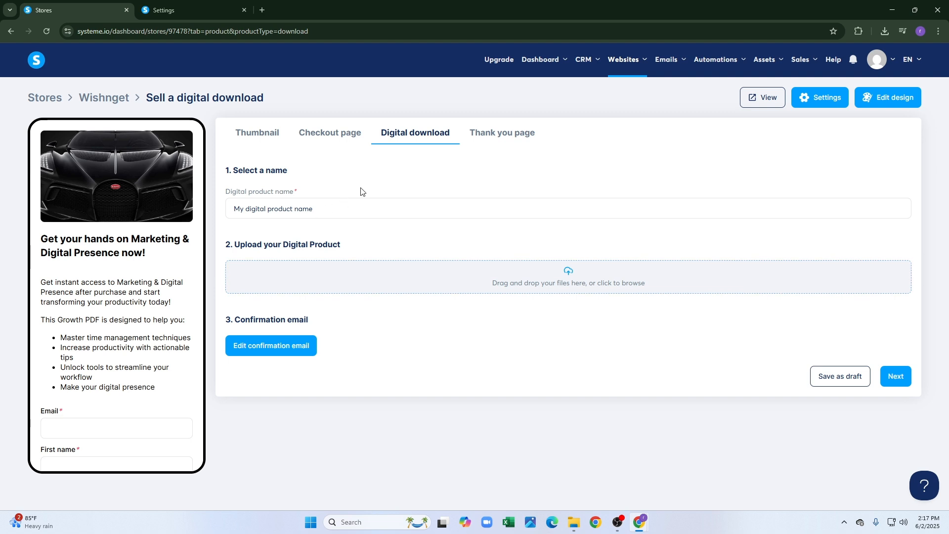
{"action": "left_click", "coordinate": [334, 211]}
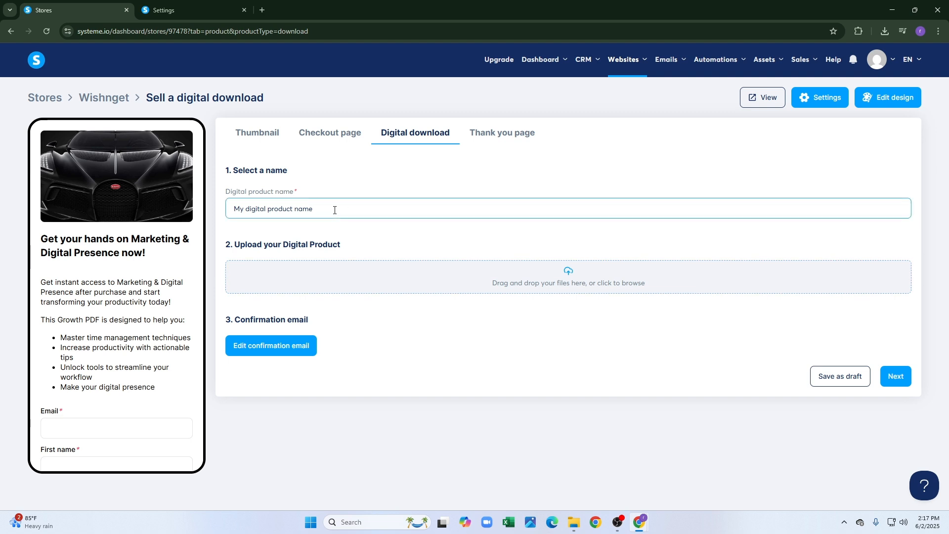
{"action": "left_click_drag", "start_coordinate": [334, 210], "coordinate": [134, 222]}
{"action": "type", "text": "Marketing & Digital Presence"}
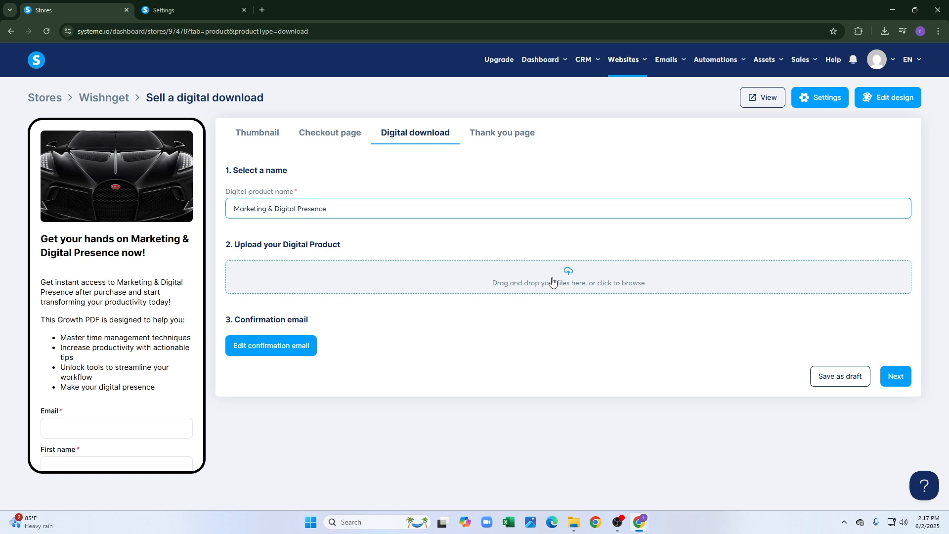
Upload the first car PNG as the download file and open the confirmation email editor.
{"action": "left_click", "coordinate": [567, 277]}
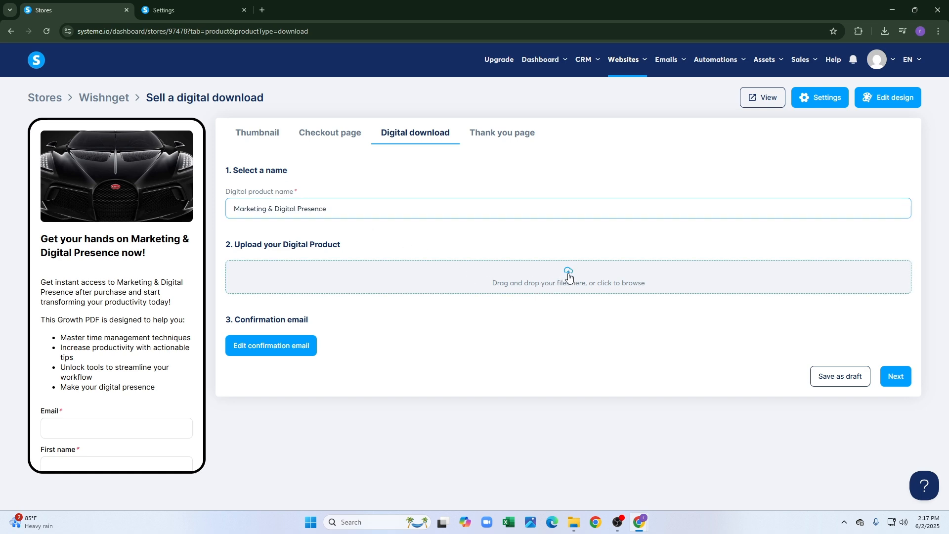
{"action": "left_click", "coordinate": [373, 269]}
{"action": "left_click", "coordinate": [374, 269]}
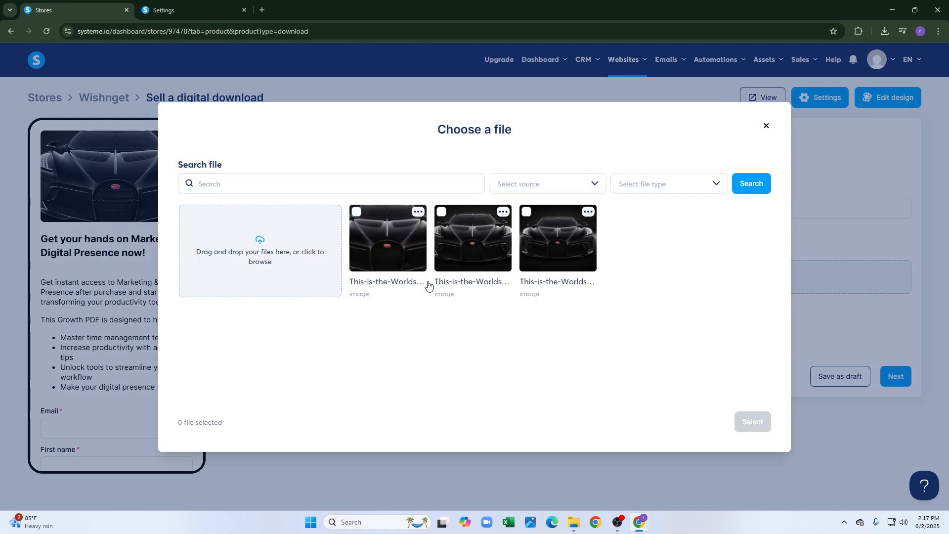
{"action": "left_click", "coordinate": [403, 256]}
{"action": "left_click", "coordinate": [752, 422]}
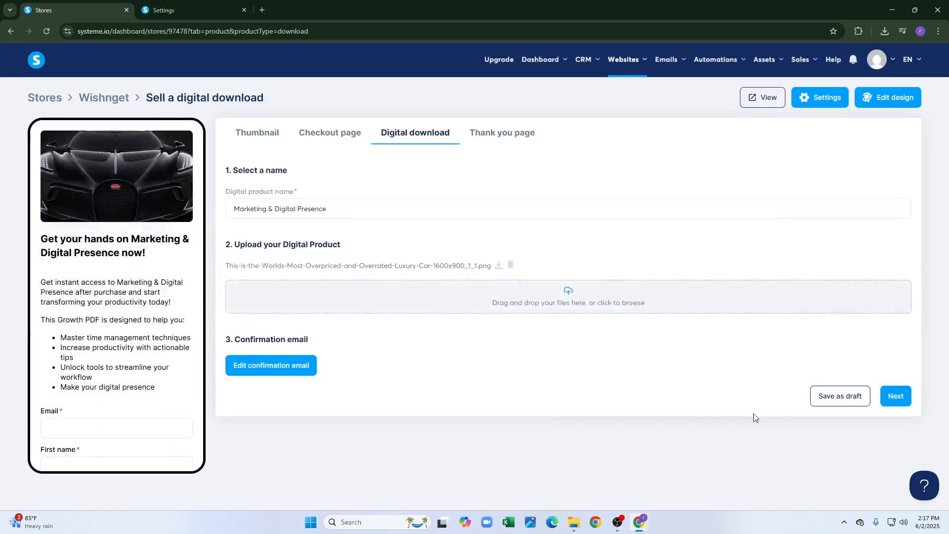
{"action": "left_click", "coordinate": [303, 372]}
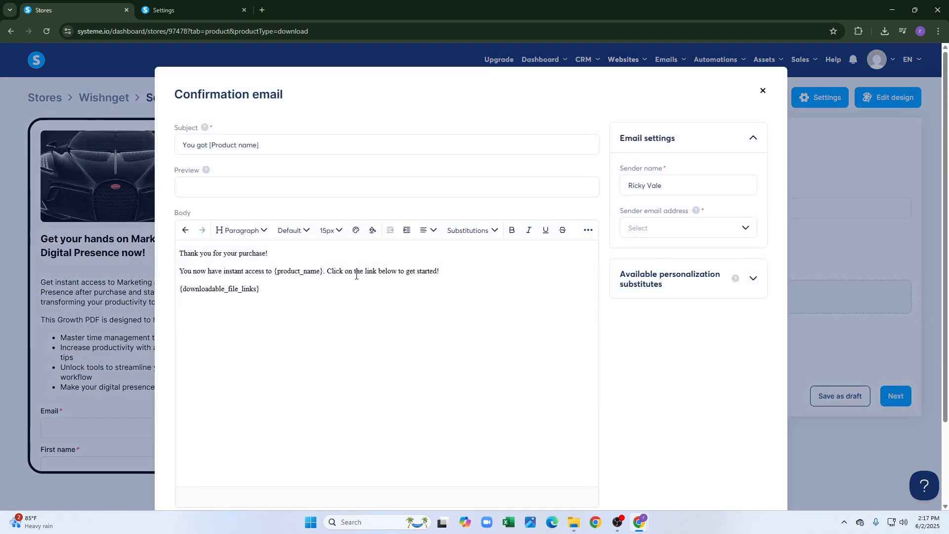
Paste 'Marketing & Digital Presence' over the product-name placeholders in the email subject and body.
{"action": "left_click", "coordinate": [295, 145]}
{"action": "key", "text": "ctrl+a"}
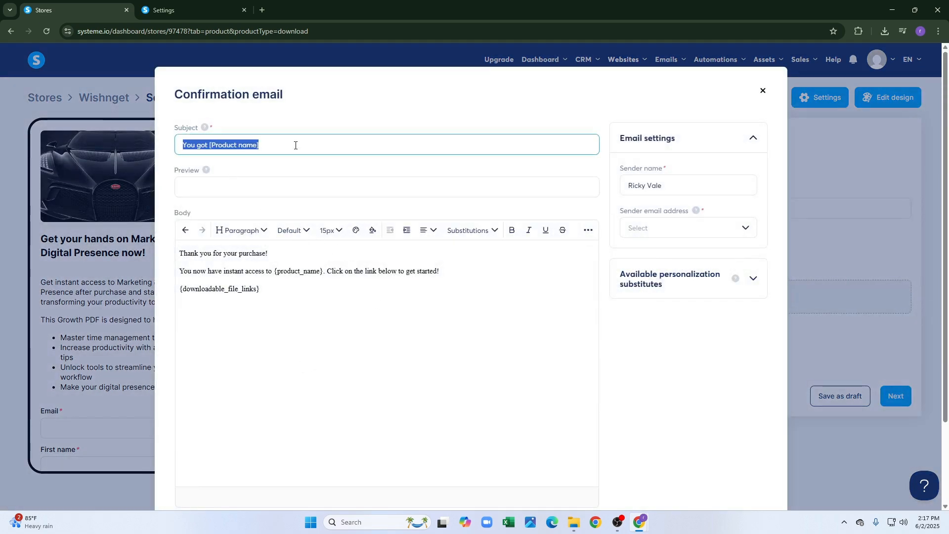
{"action": "left_click_drag", "start_coordinate": [260, 145], "coordinate": [209, 151]}
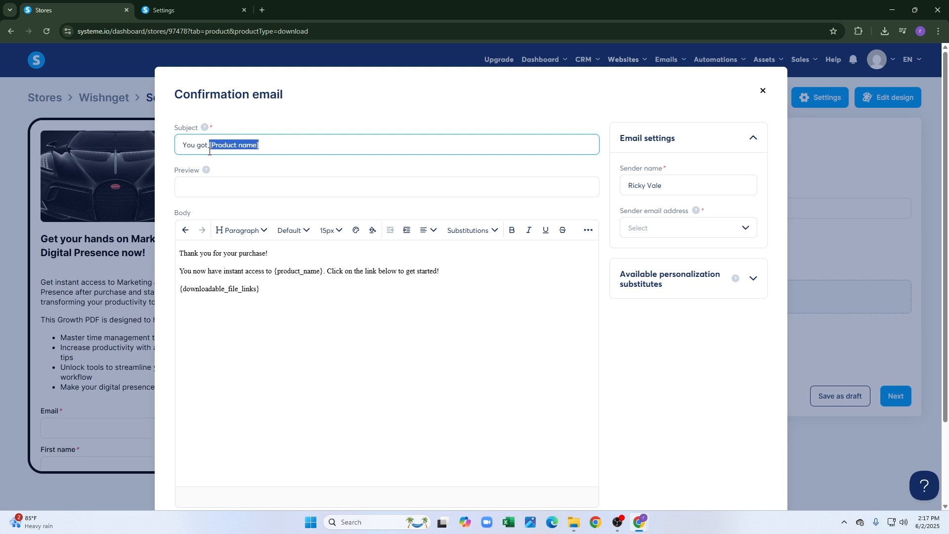
{"action": "type", "text": "Marketing & Digital Presence"}
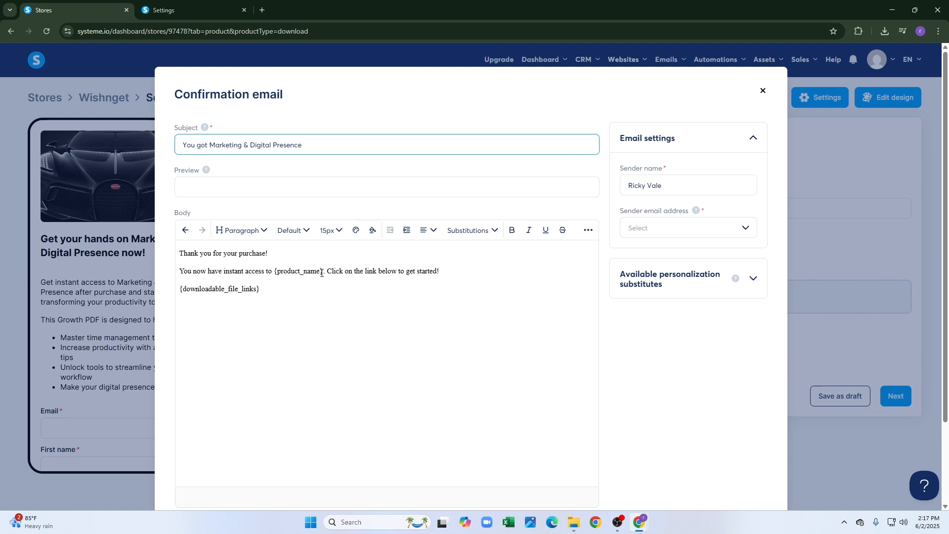
{"action": "left_click_drag", "start_coordinate": [321, 273], "coordinate": [283, 270]}
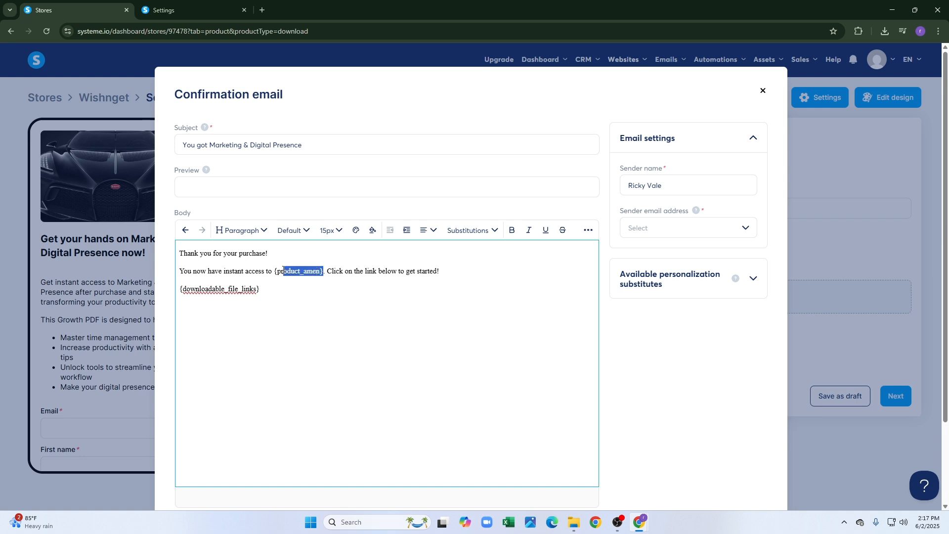
{"action": "type", "text": "Marketing & Digital Presence"}
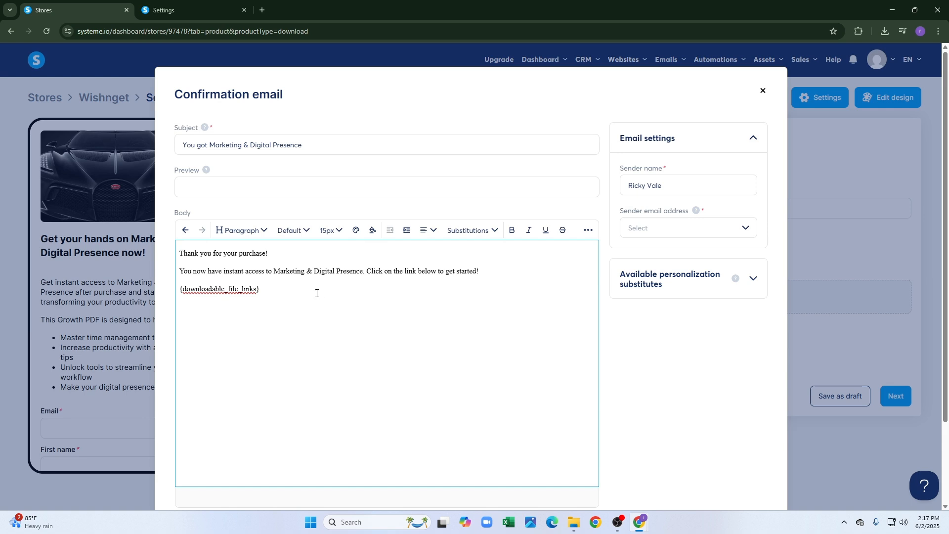
{"action": "scroll", "coordinate": [587, 298], "scroll_direction": "down", "scroll_amount": 2}
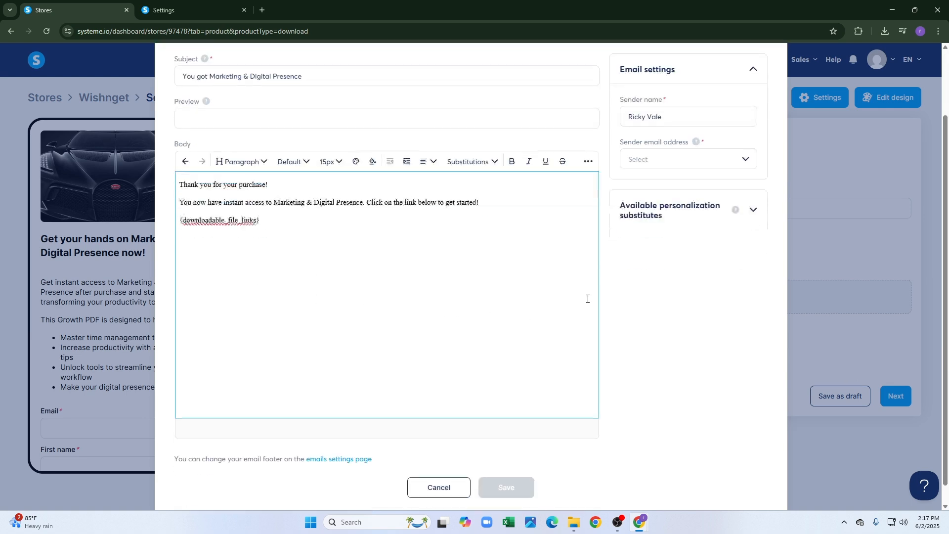
{"action": "scroll", "coordinate": [395, 353], "scroll_direction": "up", "scroll_amount": 1}
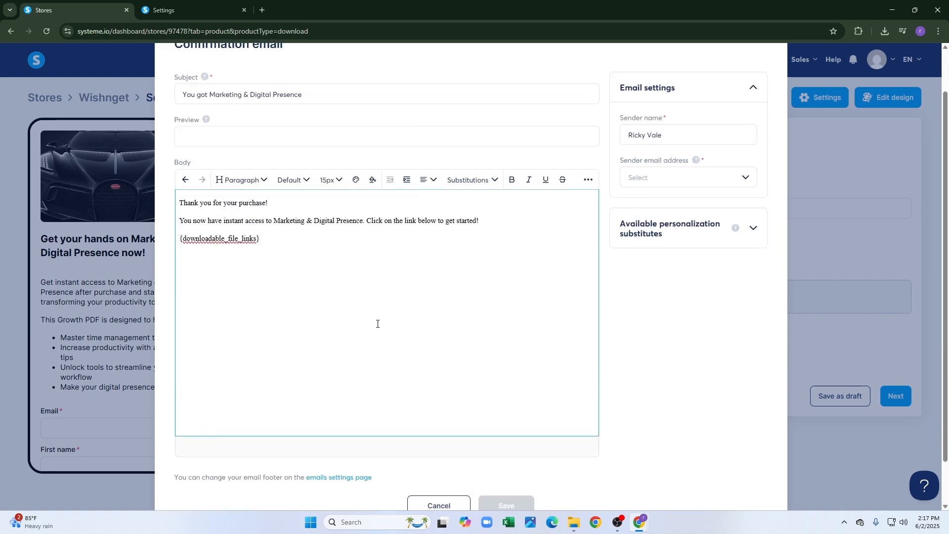
{"action": "left_click", "coordinate": [394, 134]}
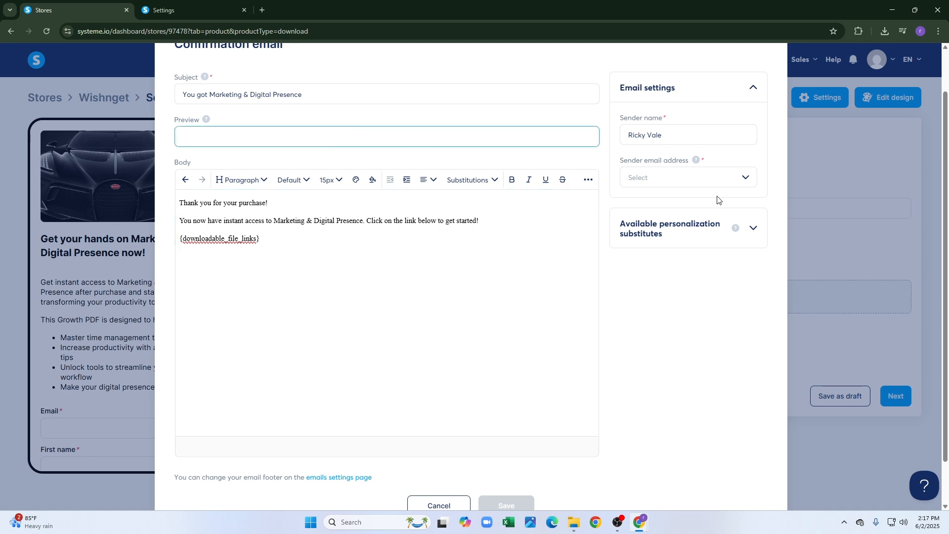
Check the Sender email address list, find it empty, and discard the typed sender address.
{"action": "left_click", "coordinate": [704, 175]}
{"action": "left_click", "coordinate": [695, 184]}
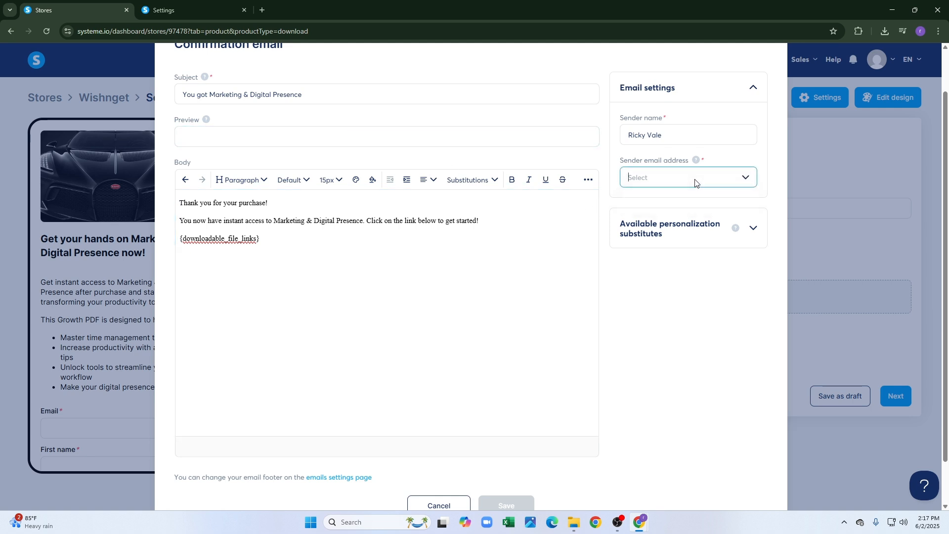
{"action": "left_click", "coordinate": [696, 184]}
{"action": "left_click", "coordinate": [696, 184]}
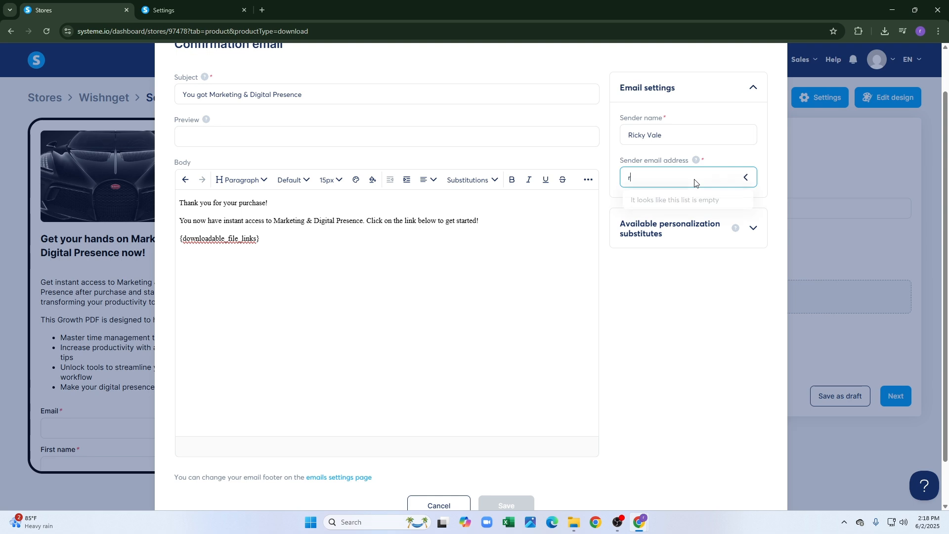
{"action": "left_click", "coordinate": [734, 273]}
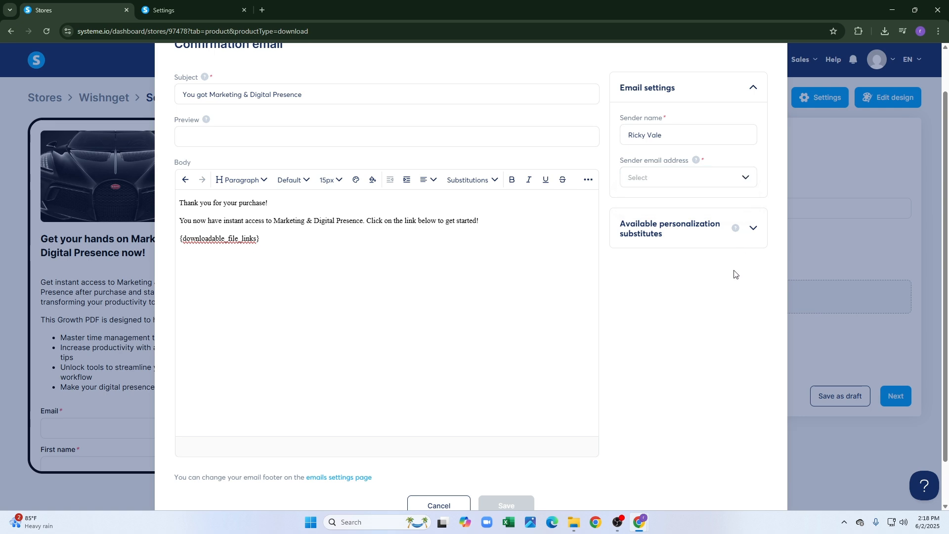
Recheck the still-empty sender address list, then close the Confirmation email editor.
{"action": "left_click", "coordinate": [712, 177]}
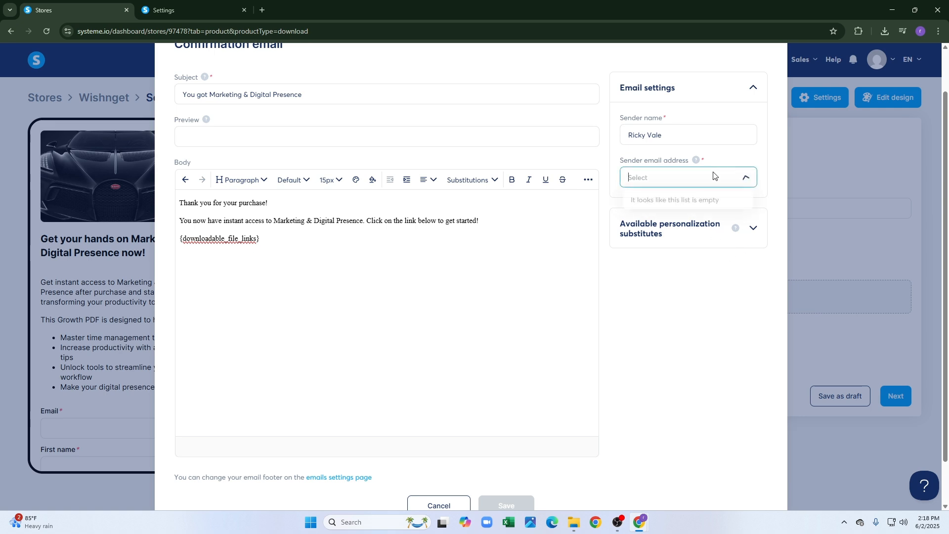
{"action": "left_click", "coordinate": [712, 181]}
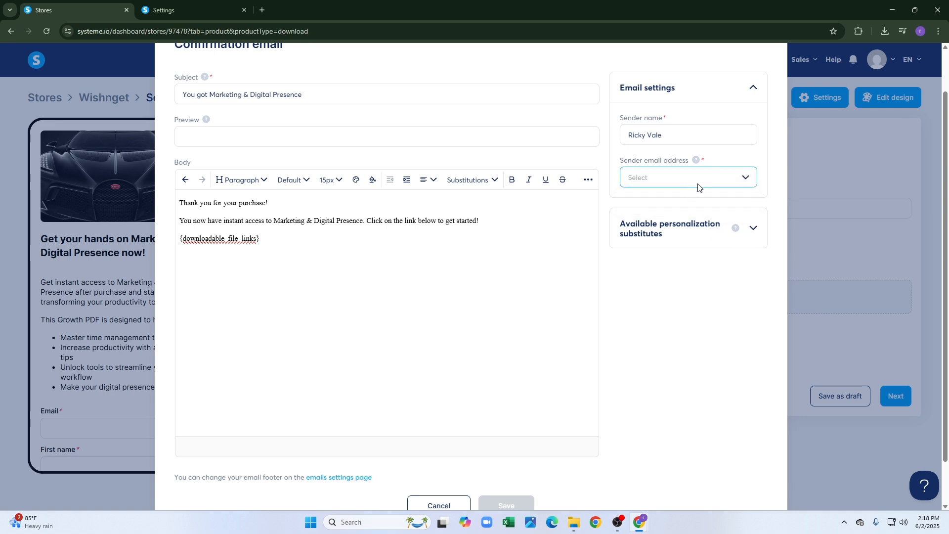
{"action": "left_click", "coordinate": [699, 185]}
{"action": "left_click", "coordinate": [628, 317]}
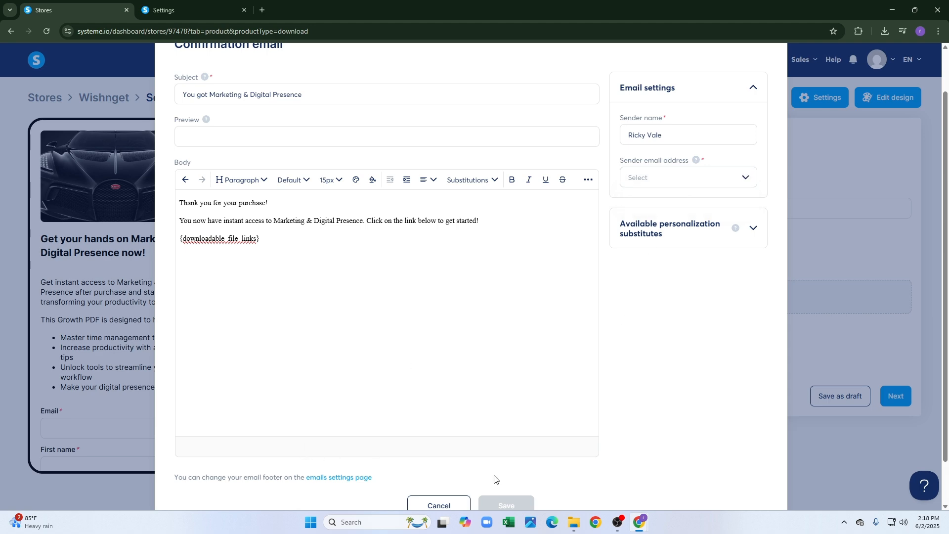
{"action": "left_click", "coordinate": [765, 43]}
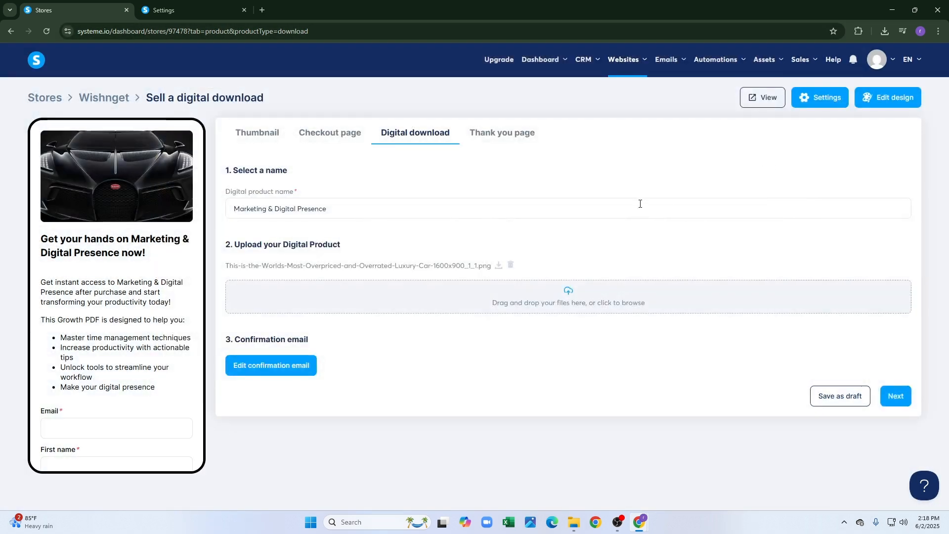
Try publishing the digital download product, then go to the checkout page to fix its errors.
{"action": "left_click", "coordinate": [894, 395]}
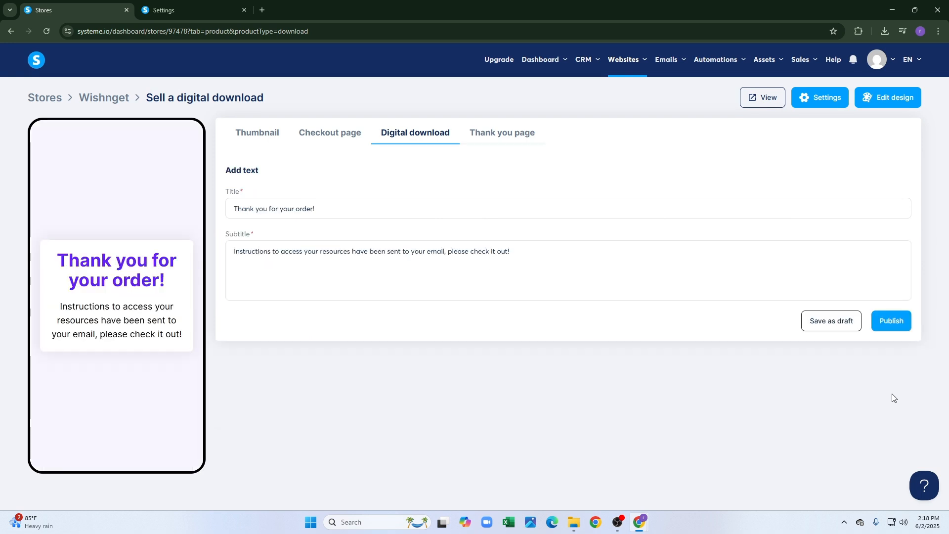
{"action": "left_click", "coordinate": [903, 322]}
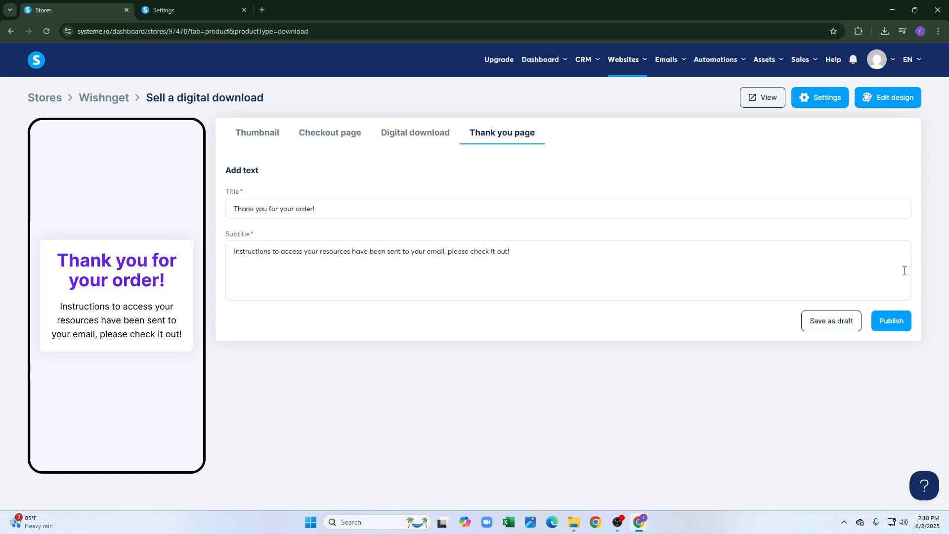
{"action": "left_click", "coordinate": [894, 322]}
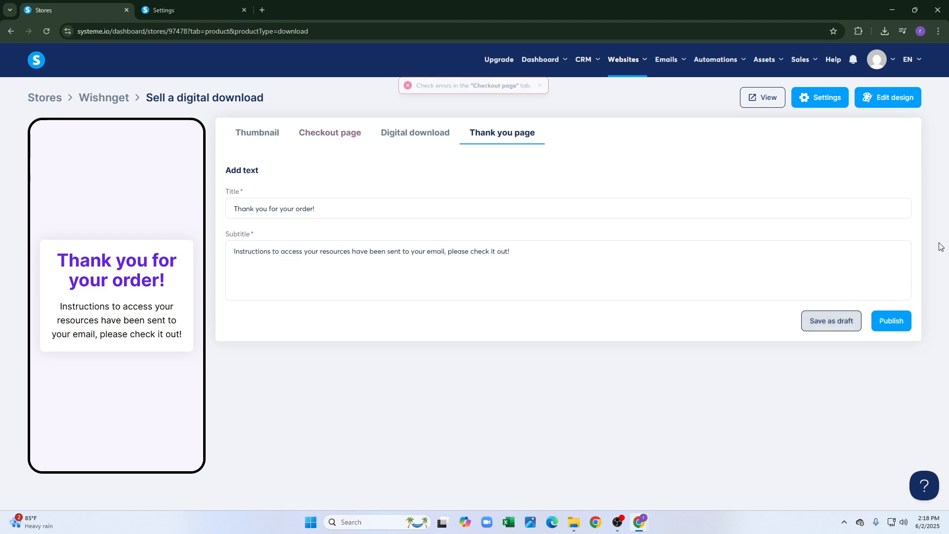
{"action": "left_click", "coordinate": [337, 137]}
Leave the product editor for the Stores list, confirming the exit without saving.
{"action": "scroll", "coordinate": [593, 160], "scroll_direction": "down", "scroll_amount": 3}
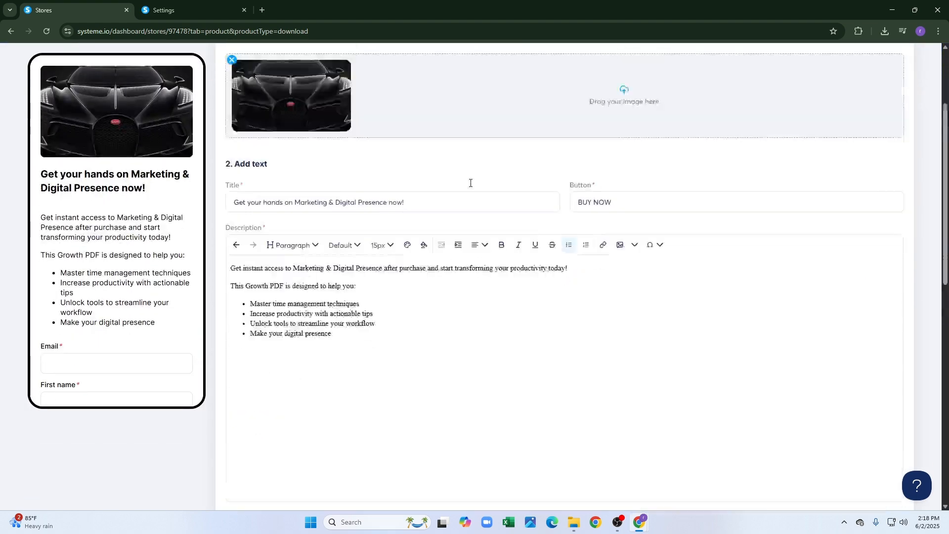
{"action": "scroll", "coordinate": [471, 185], "scroll_direction": "up", "scroll_amount": 3}
{"action": "left_click", "coordinate": [48, 98]}
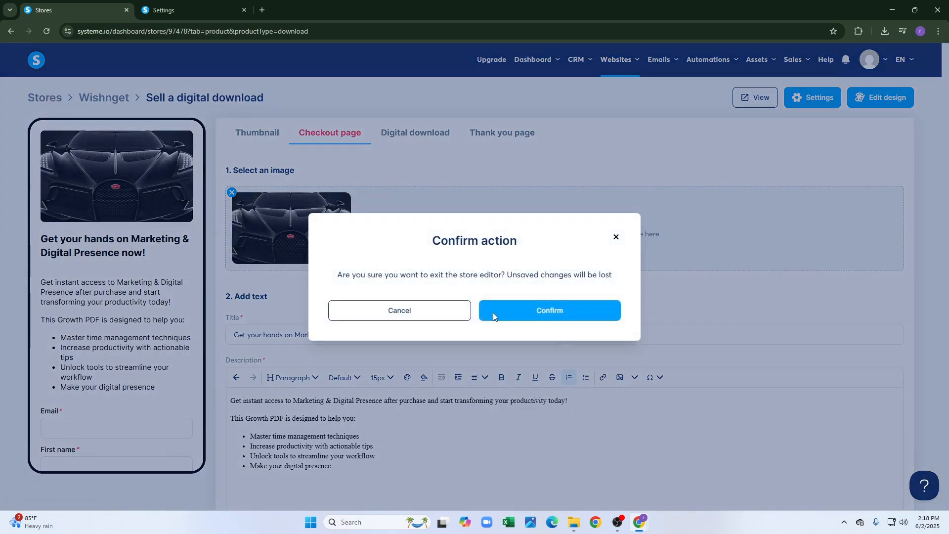
{"action": "left_click", "coordinate": [554, 307]}
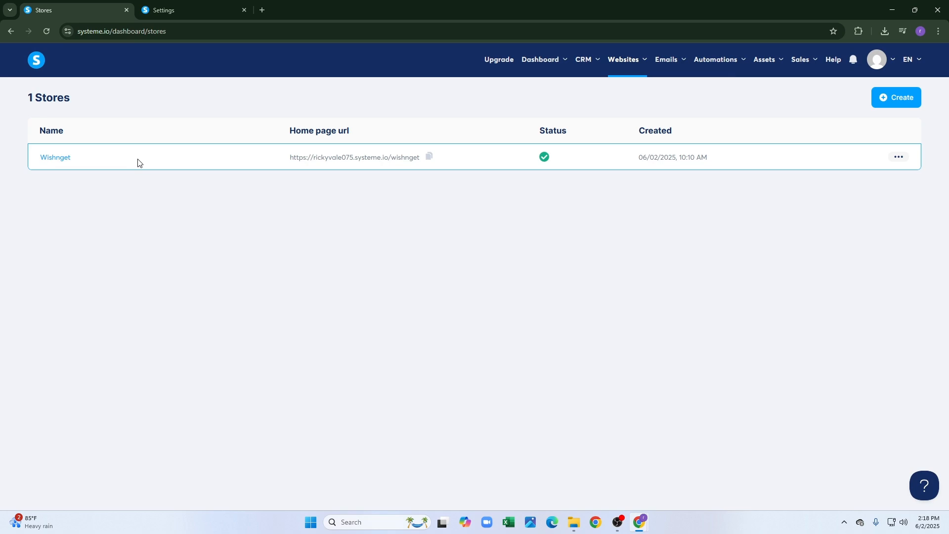
{"action": "left_click", "coordinate": [53, 157]}
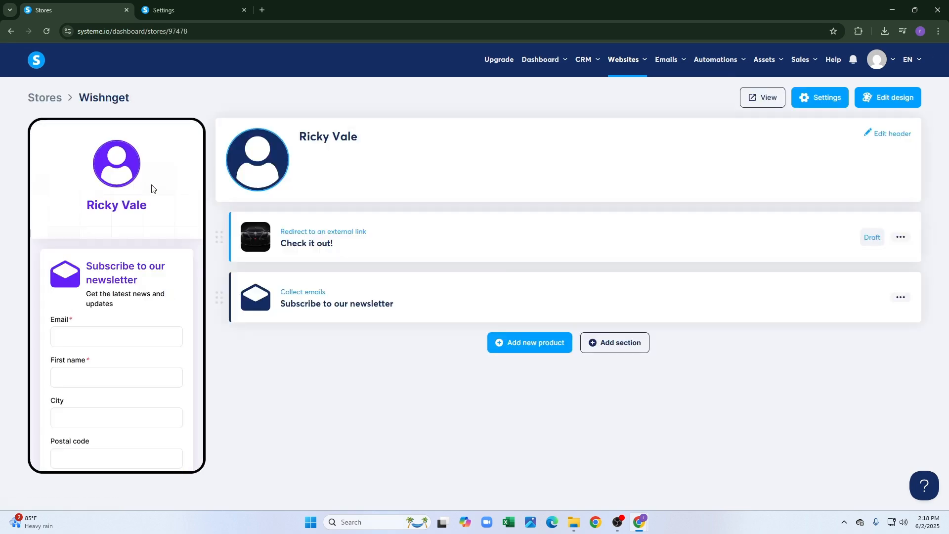
{"action": "left_click", "coordinate": [567, 348]}
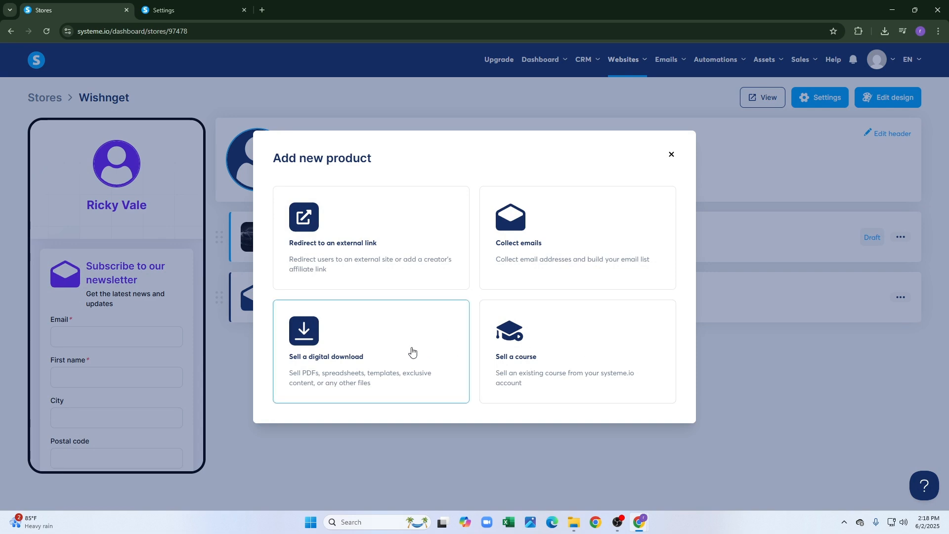
{"action": "left_click", "coordinate": [560, 326]}
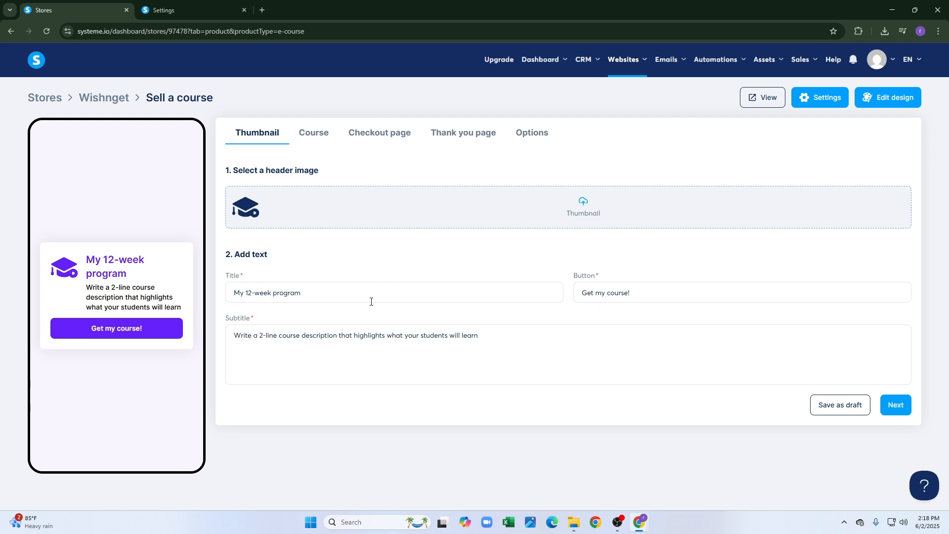
{"action": "left_click", "coordinate": [668, 293]}
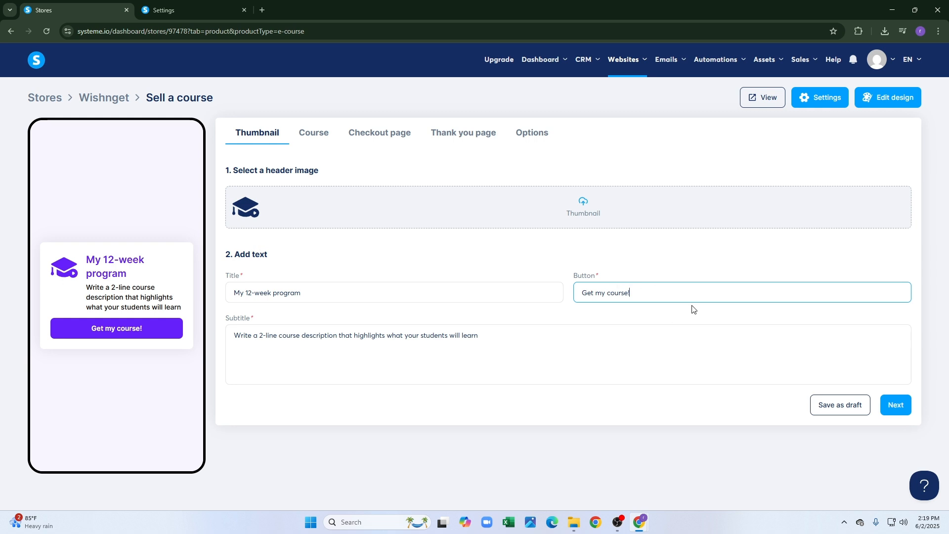
{"action": "left_click", "coordinate": [606, 366]}
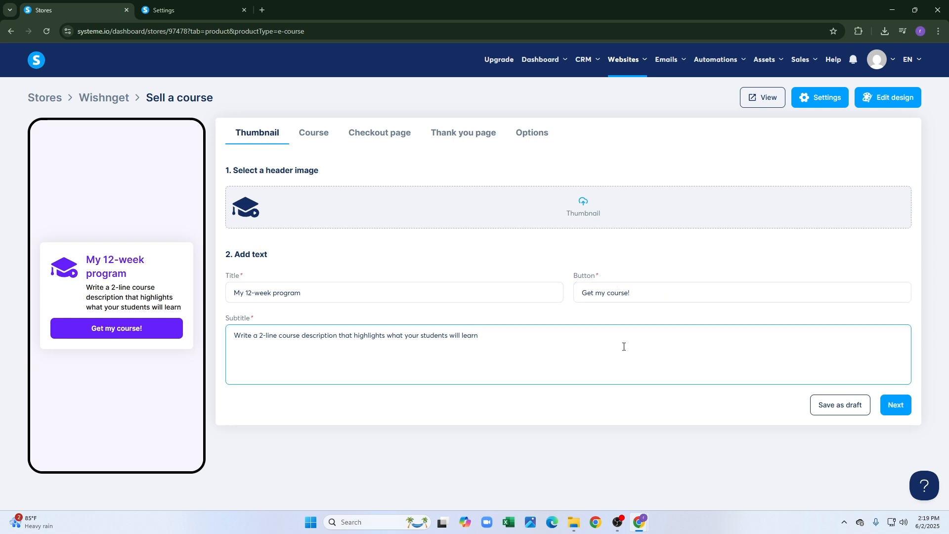
{"action": "left_click", "coordinate": [327, 142]}
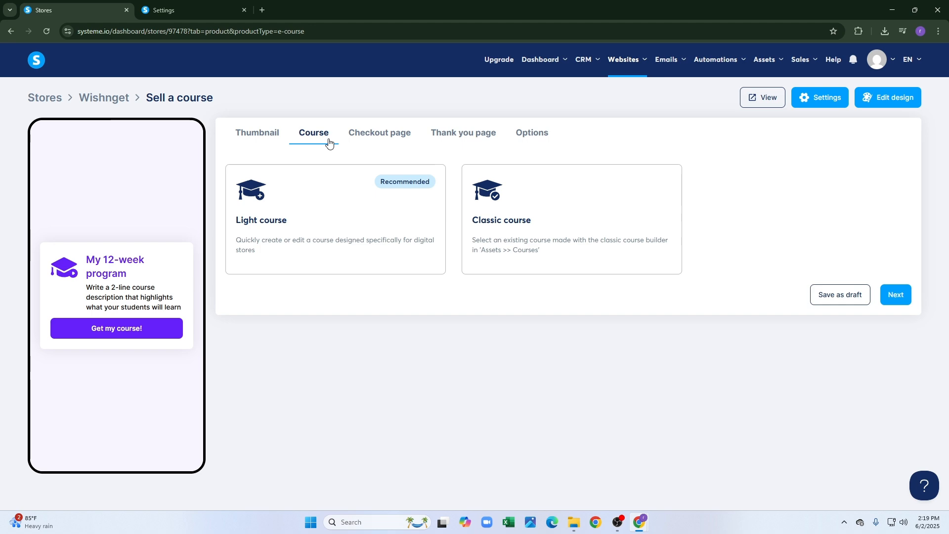
{"action": "left_click", "coordinate": [362, 135]}
{"action": "left_click", "coordinate": [473, 134]}
{"action": "left_click", "coordinate": [536, 134]}
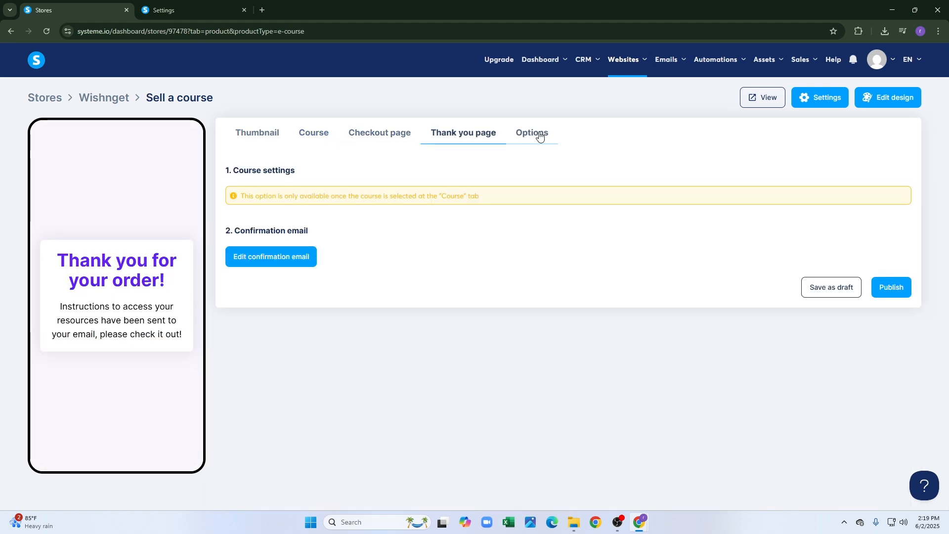
{"action": "left_click", "coordinate": [12, 37]}
{"action": "left_click", "coordinate": [13, 38]}
Create a new section named 'Priorities' in the Wishnget store.
{"action": "left_click", "coordinate": [30, 34]}
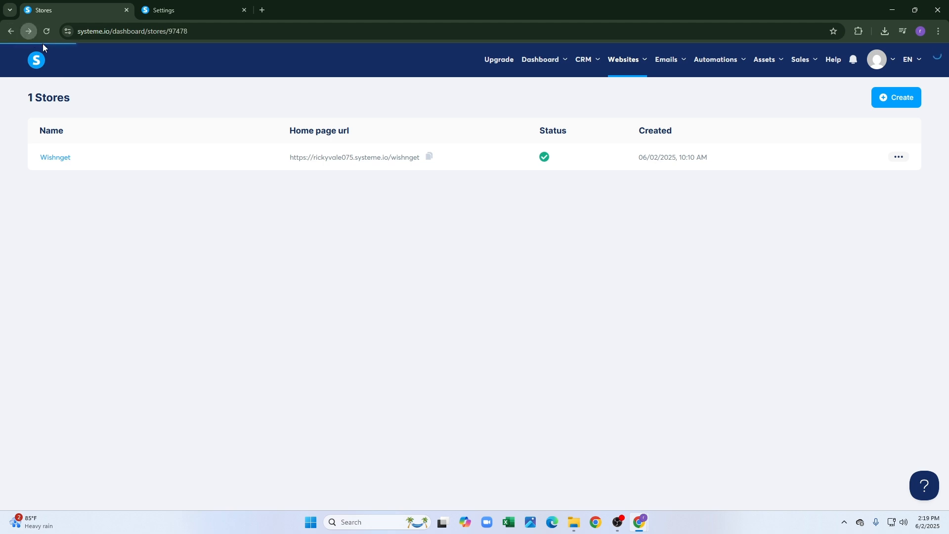
{"action": "left_click", "coordinate": [638, 343]}
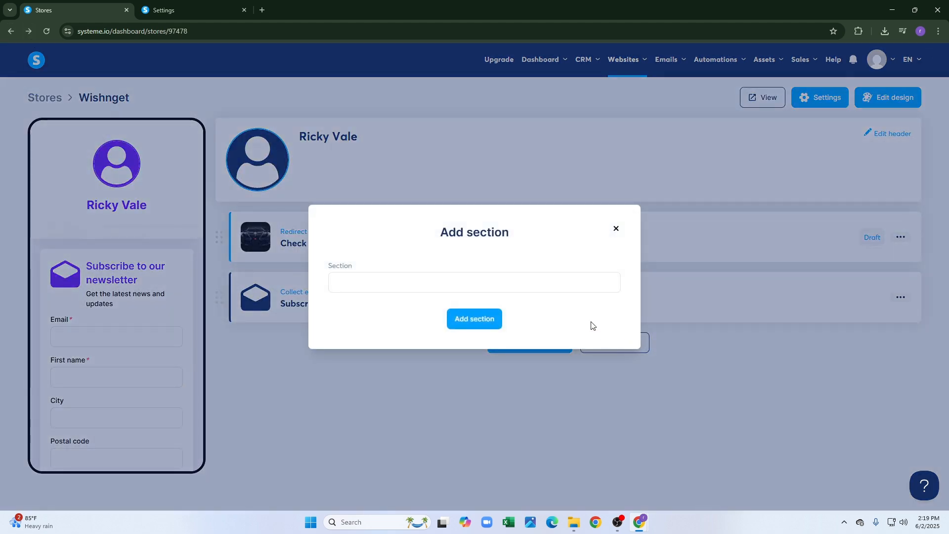
{"action": "left_click", "coordinate": [552, 285]}
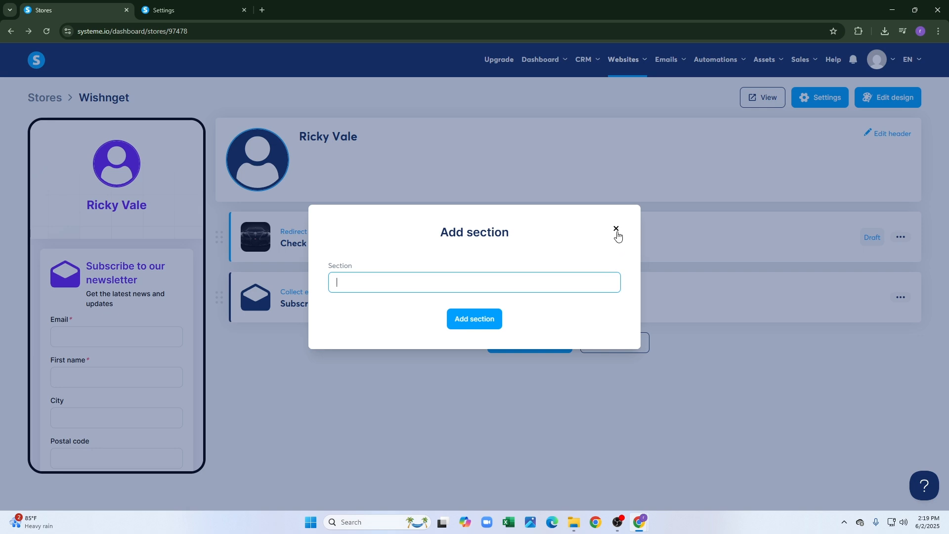
{"action": "type", "text": "Priorities"}
{"action": "key", "text": "Return"}
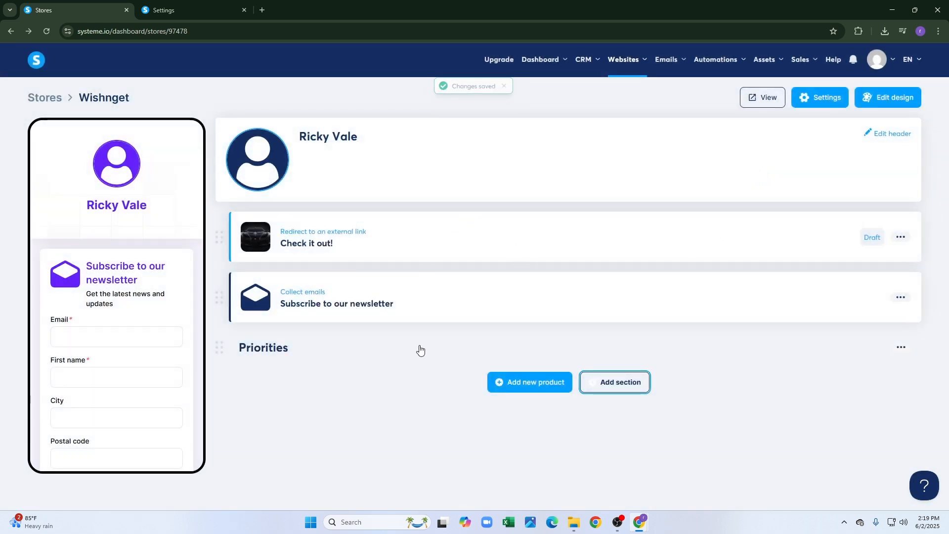
Look over the Priorities section's product and edit options unchanged, then open the live store in a new tab.
{"action": "double_click", "coordinate": [266, 349]}
{"action": "left_click", "coordinate": [509, 382]}
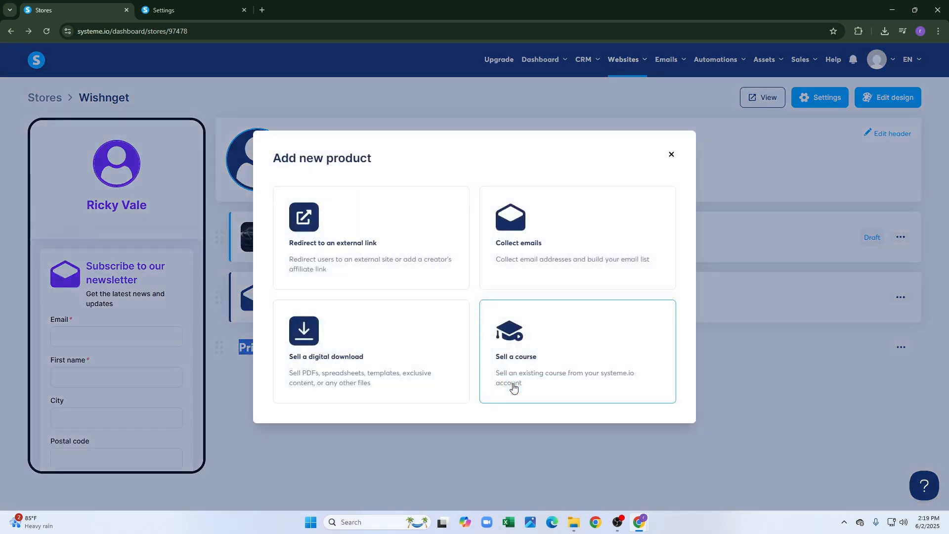
{"action": "left_click", "coordinate": [672, 155]}
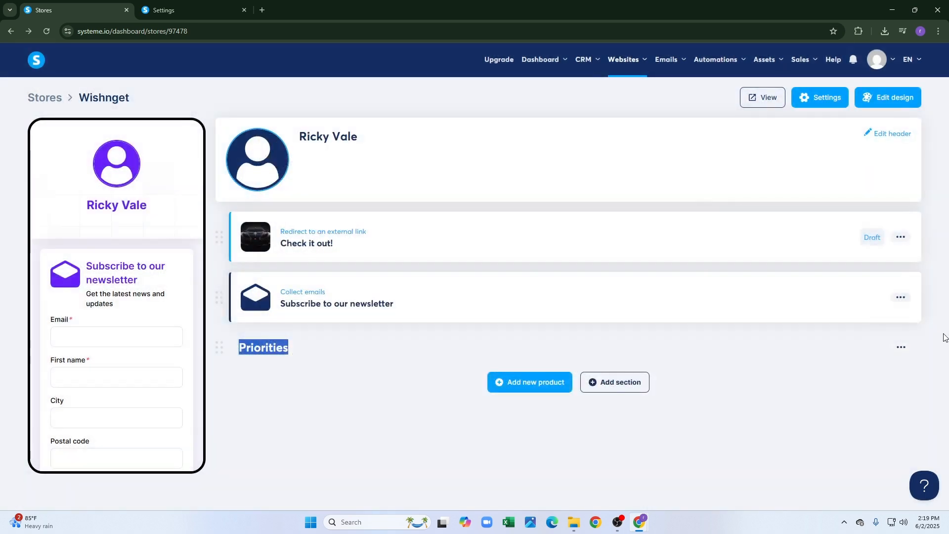
{"action": "left_click", "coordinate": [908, 355]}
{"action": "left_click", "coordinate": [902, 348]}
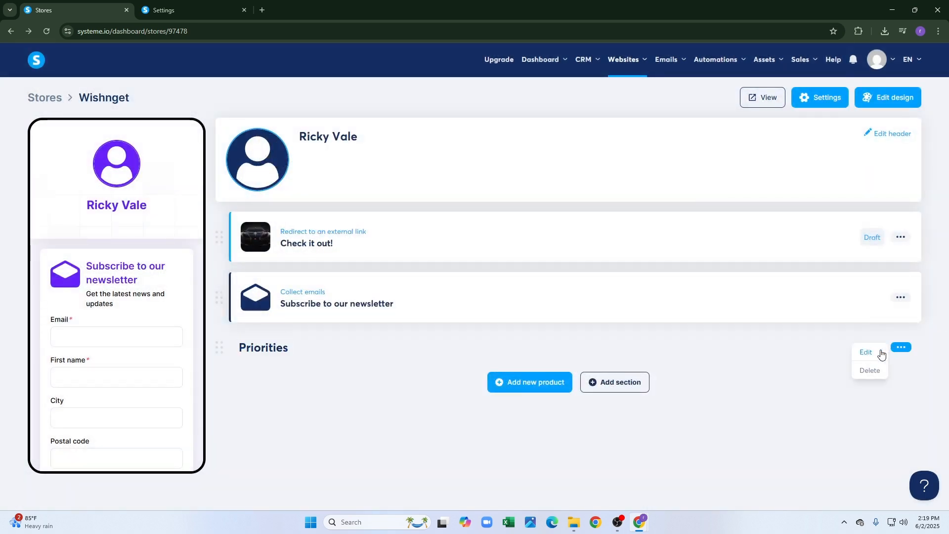
{"action": "left_click", "coordinate": [870, 352]}
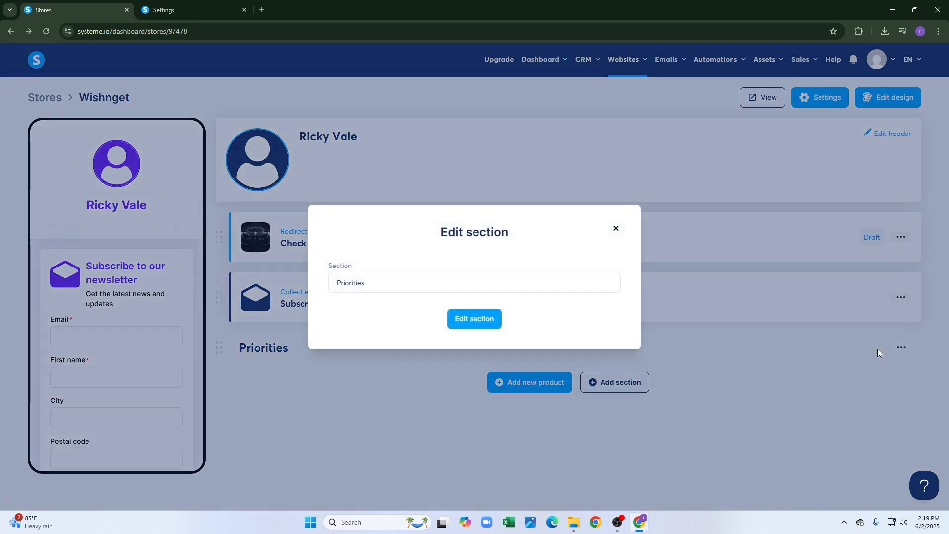
{"action": "left_click", "coordinate": [616, 233]}
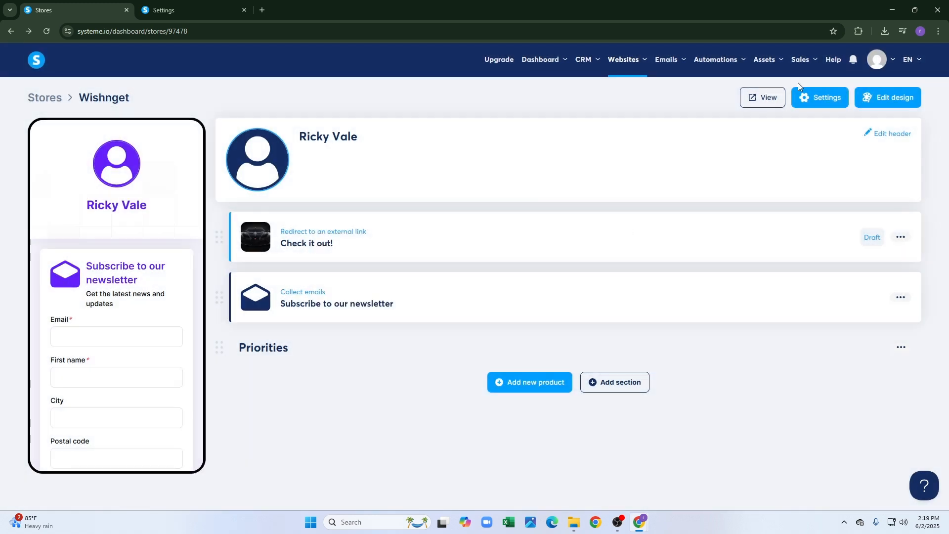
{"action": "left_click", "coordinate": [764, 99]}
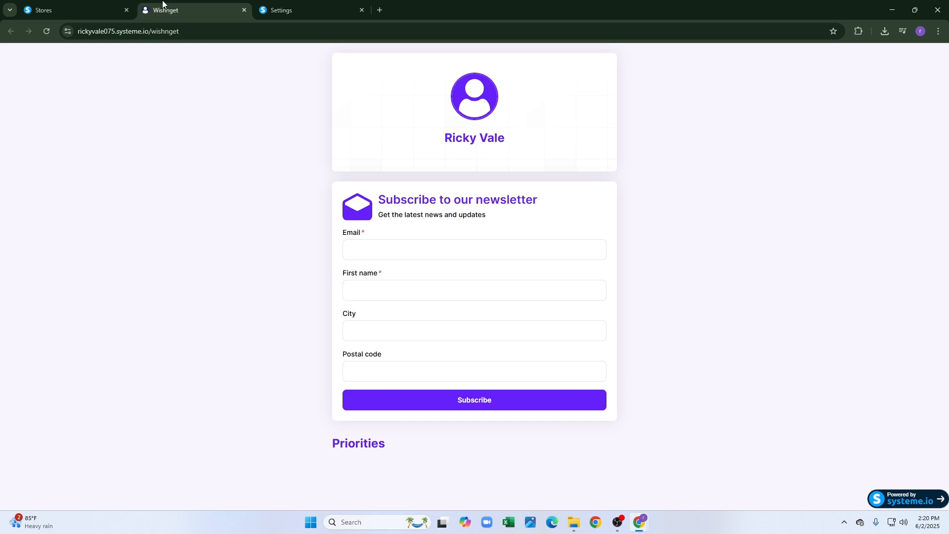
After reviewing the live Wishnget store, return to the store editor tab.
{"action": "left_click", "coordinate": [92, 5]}
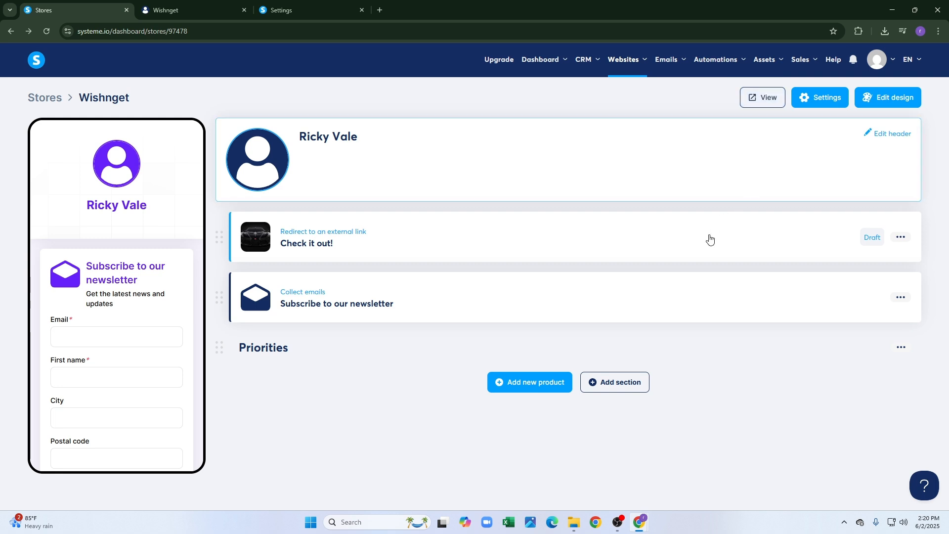
Reopen the live store, check the subdomain's options under Custom domains, then return to the store editor.
{"action": "left_click", "coordinate": [759, 97]}
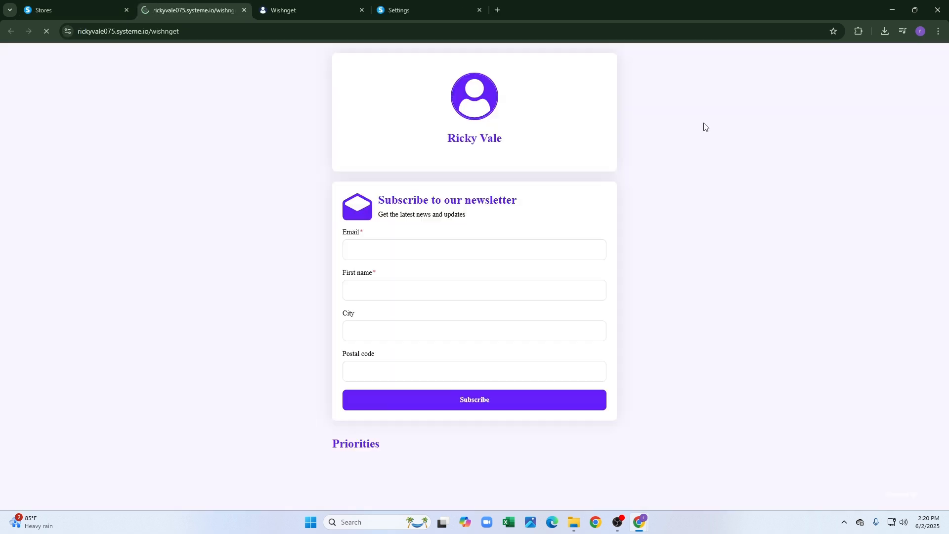
{"action": "left_click", "coordinate": [387, 4]}
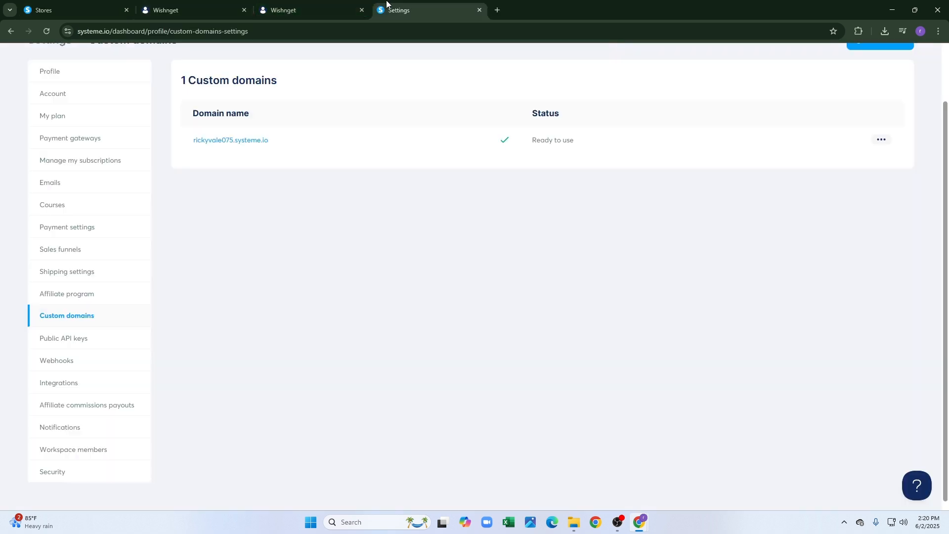
{"action": "left_click", "coordinate": [882, 140]}
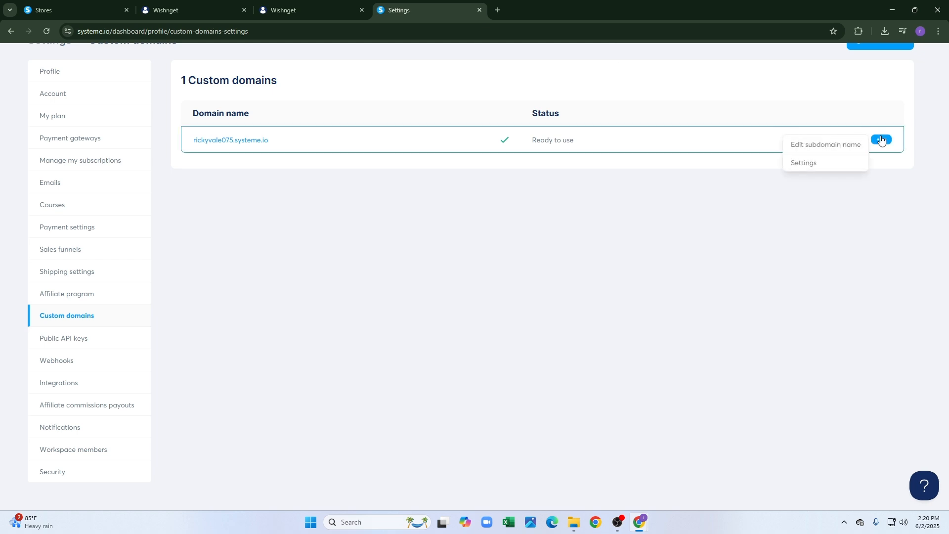
{"action": "left_click", "coordinate": [149, 9]}
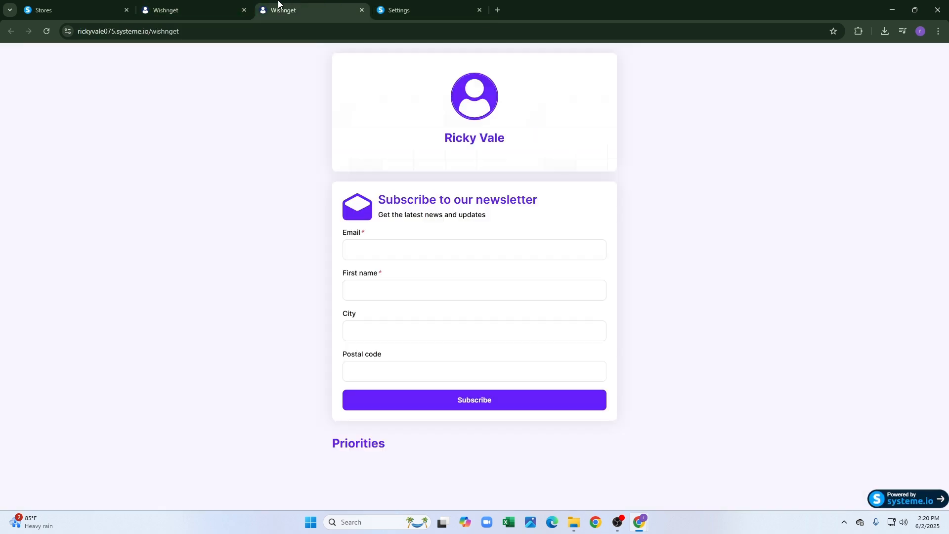
{"action": "left_click", "coordinate": [98, 9]}
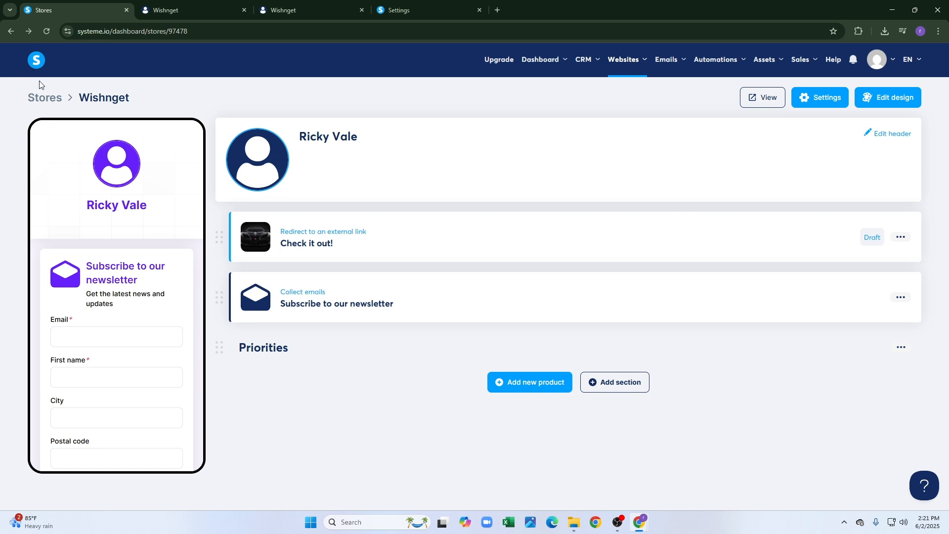
Go back to the Stores list and look over the Automations menu's Rules and Workflows.
{"action": "left_click", "coordinate": [46, 97]}
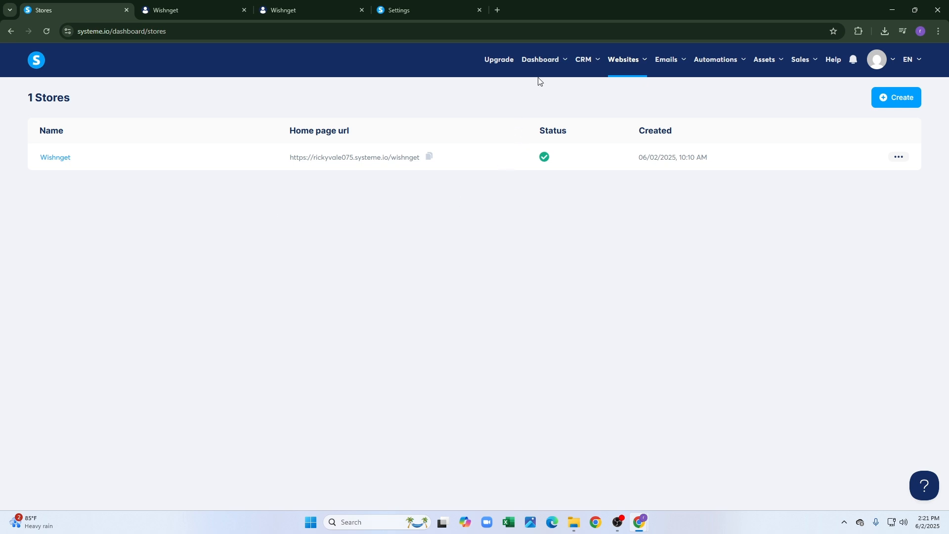
{"action": "mouse_move", "coordinate": [696, 64]}
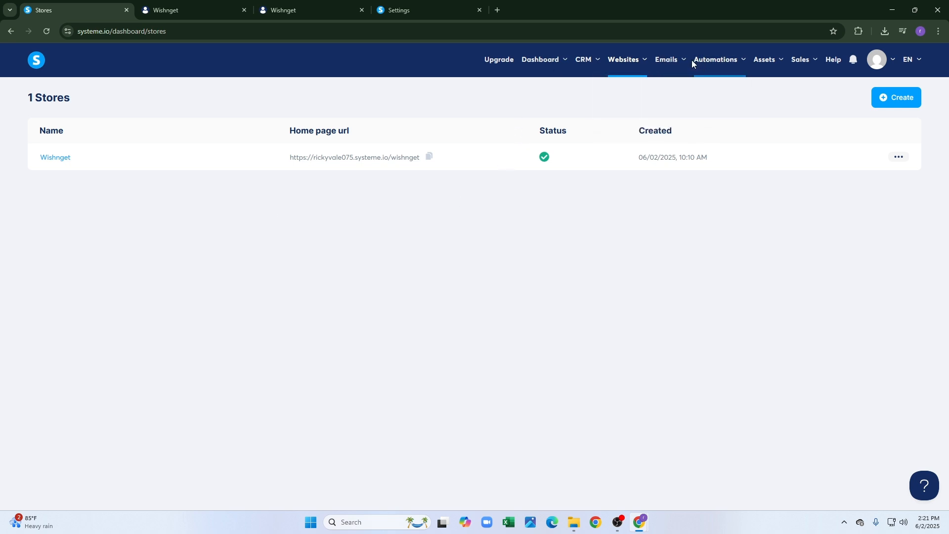